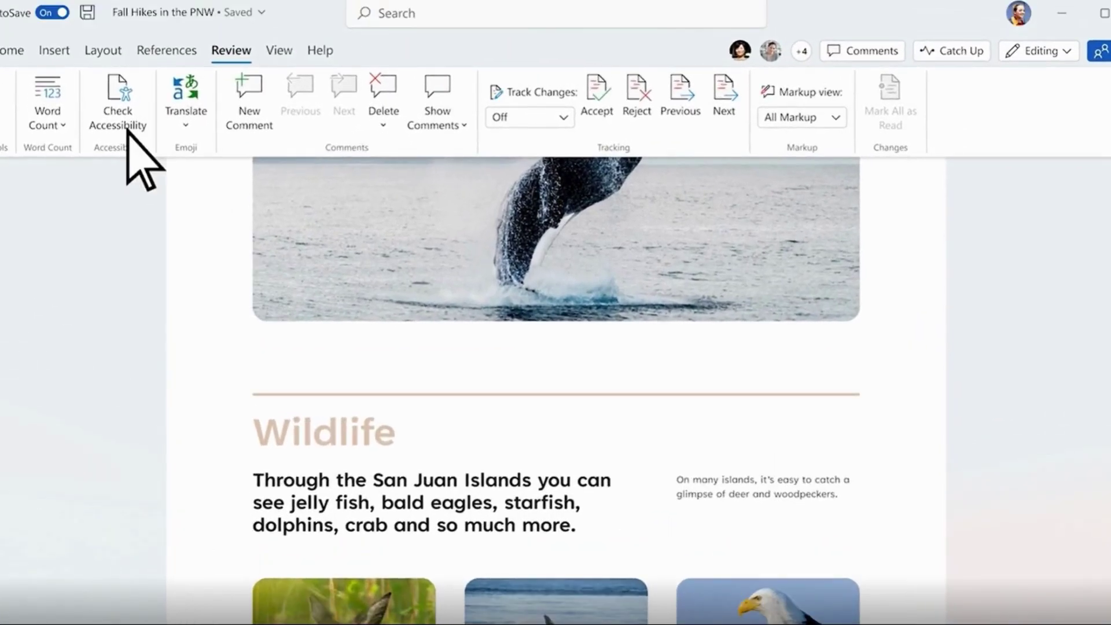
Run the accessibility check on the Fall Hikes in the PNW document.
left_click(127, 128)
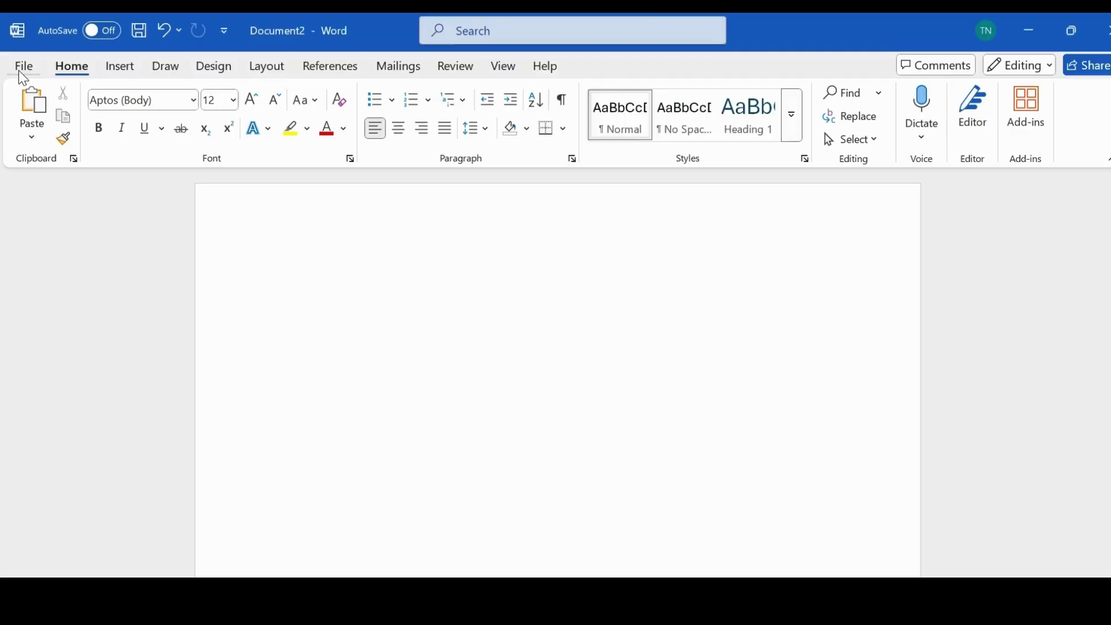
Create a new blank document.
left_click(24, 70)
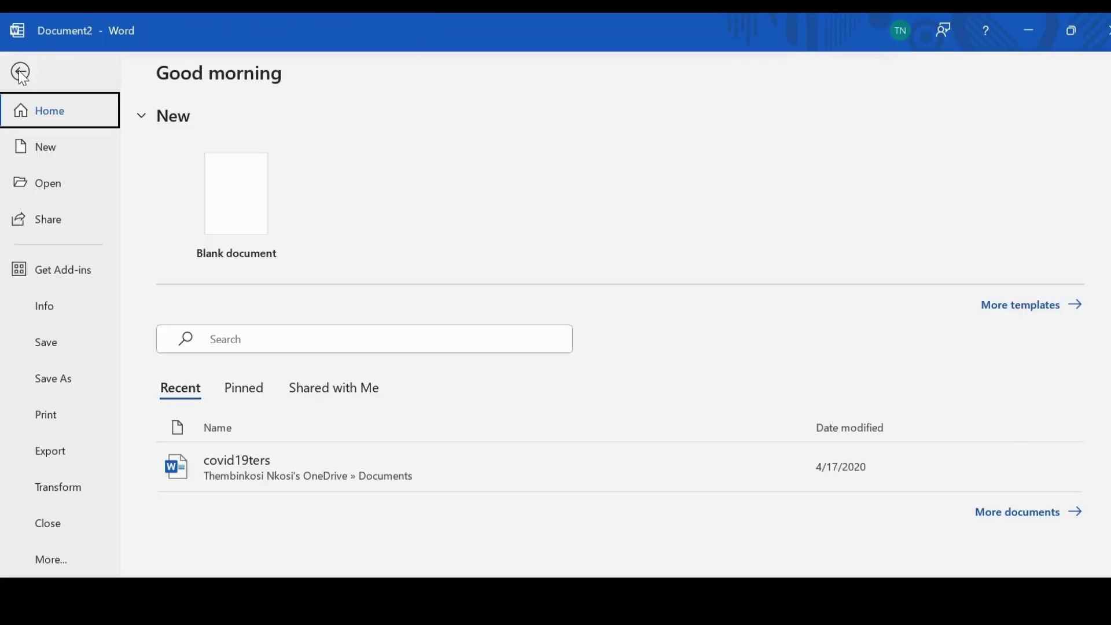
left_click(69, 155)
left_click(272, 192)
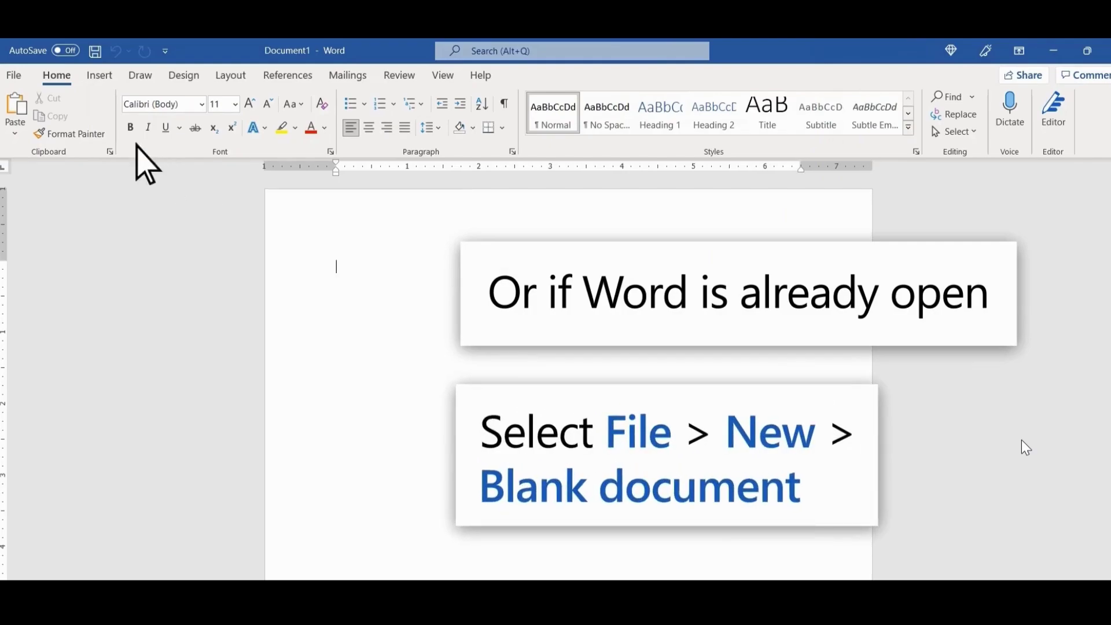
Start another blank document and write a greeting to the recipient followed by "Thanks for your recent letter. Glad to hear that you are".
left_click(12, 75)
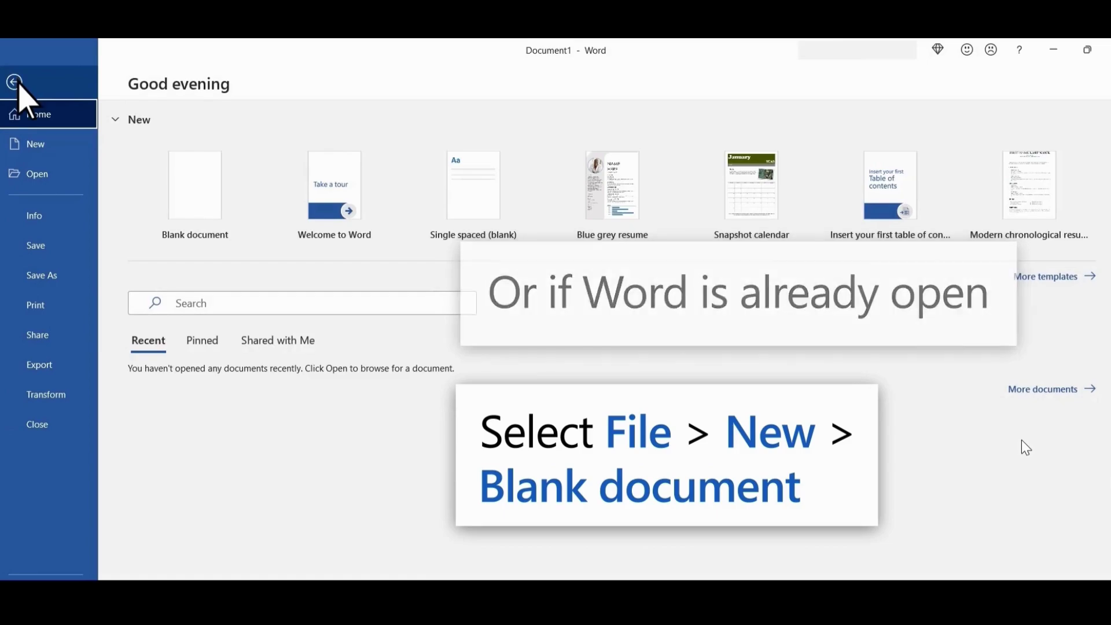
left_click(26, 146)
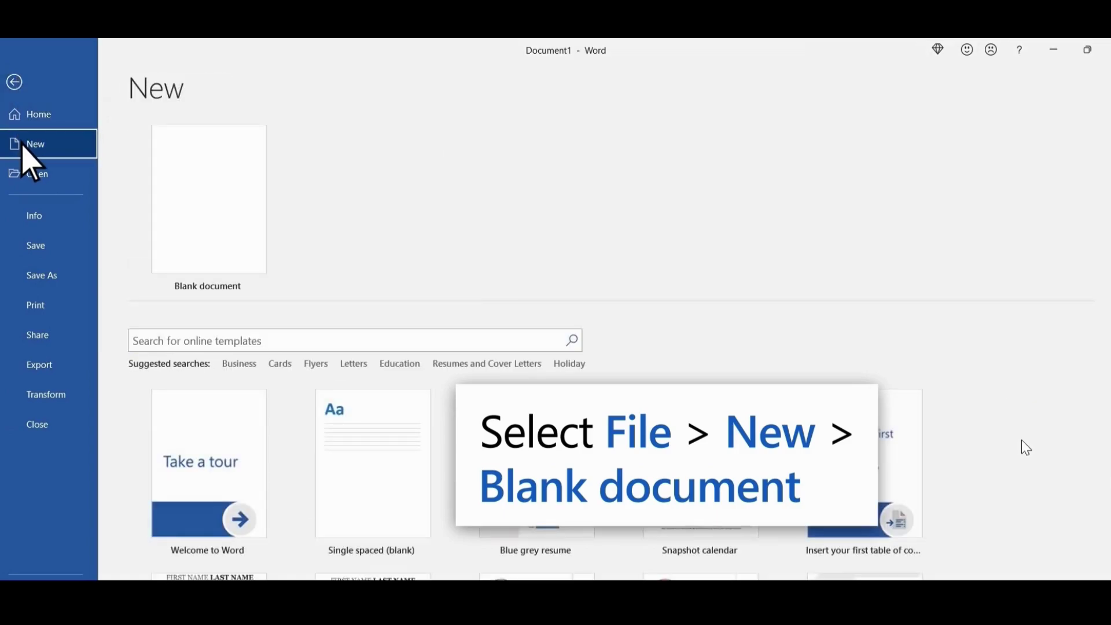
left_click(208, 200)
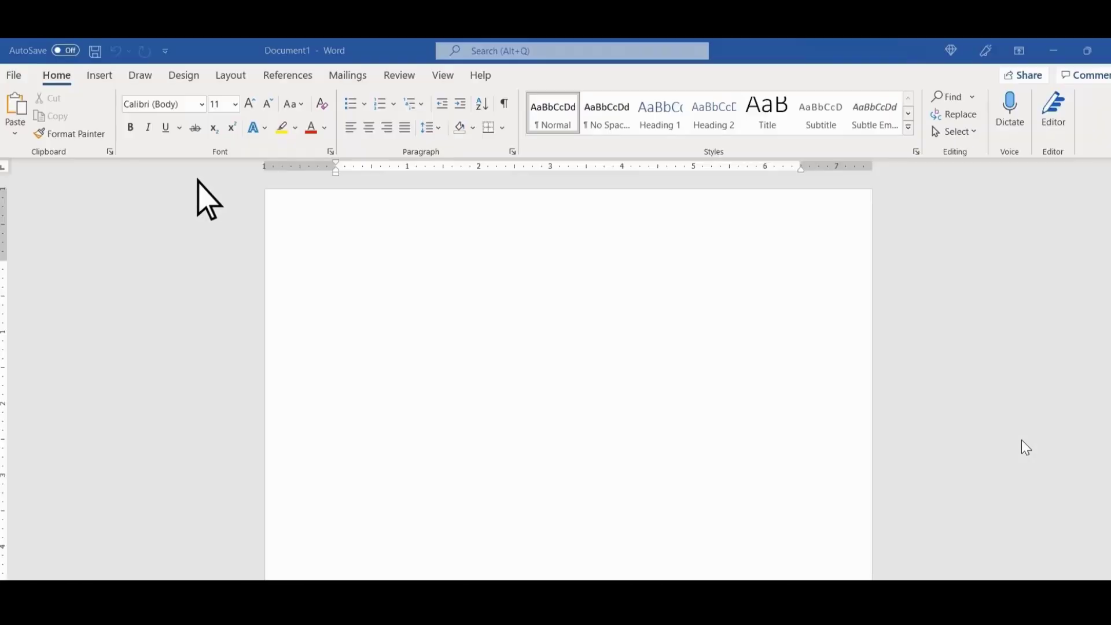
type("Dear Nestor,")
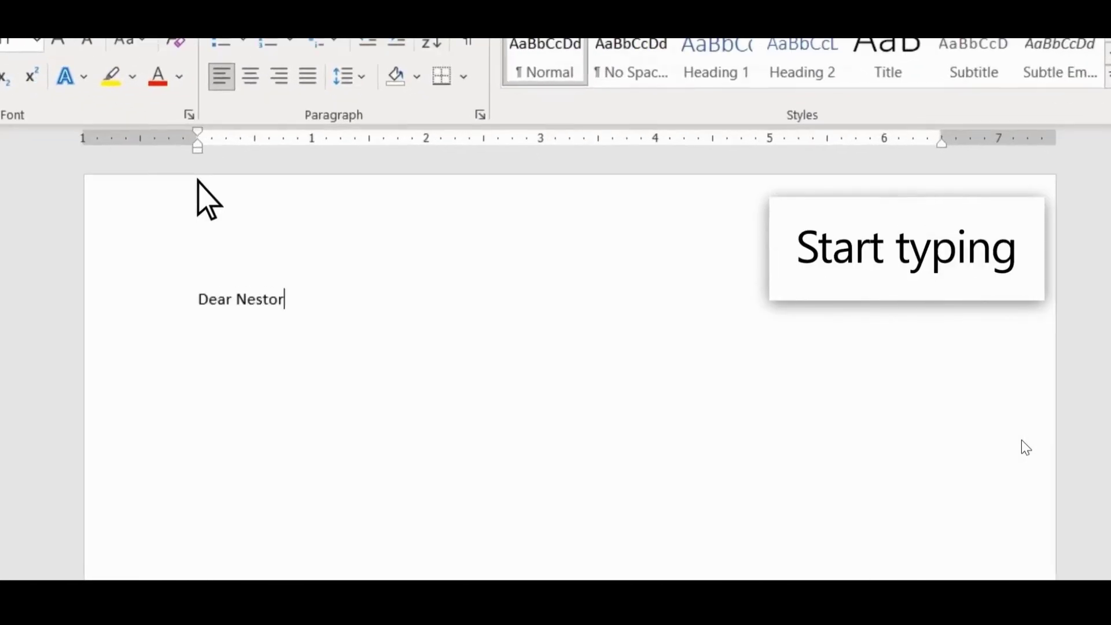
key("Return")
type("Thanks for your recent letter. Glad to hear that you are")
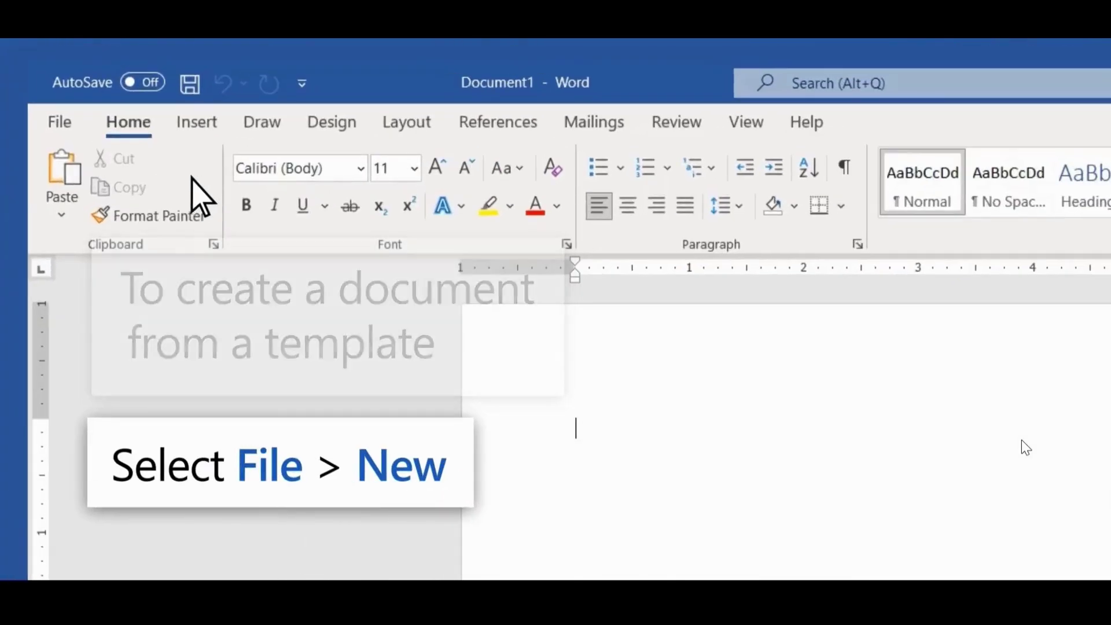
Create a document from the Report template with the city building cover.
left_click(58, 120)
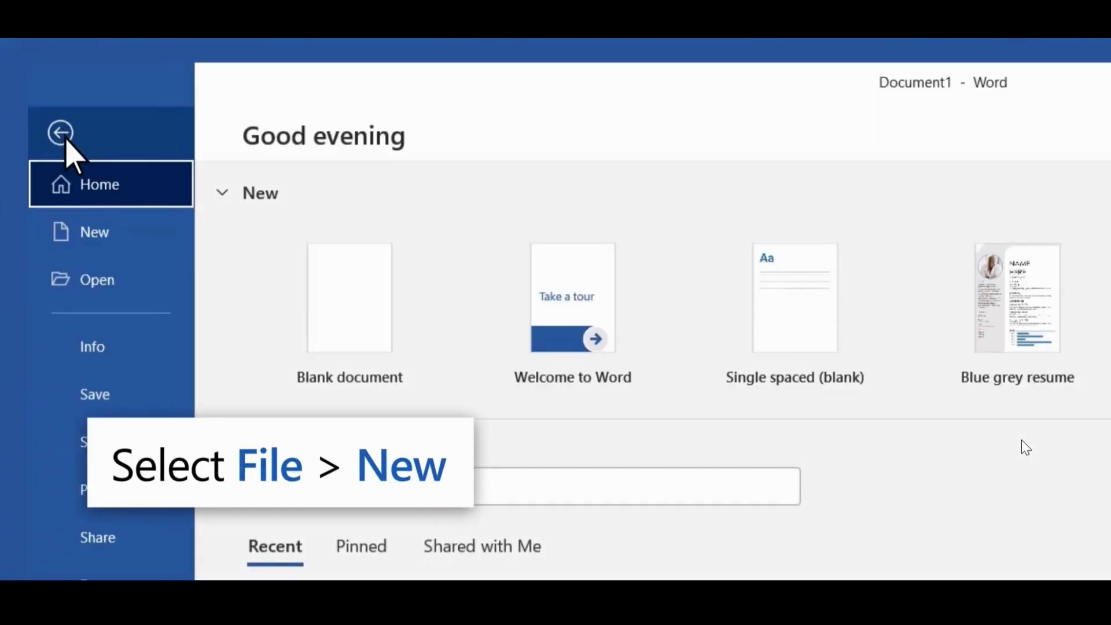
left_click(94, 234)
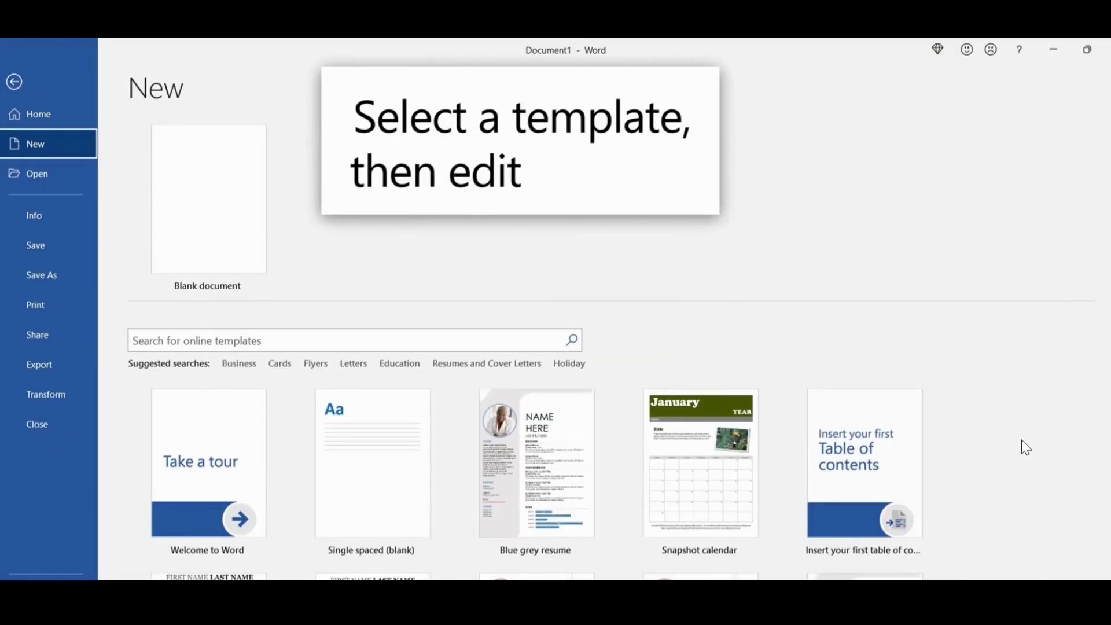
scroll(1022, 441, "down", 1)
scroll(1022, 439, "down", 10)
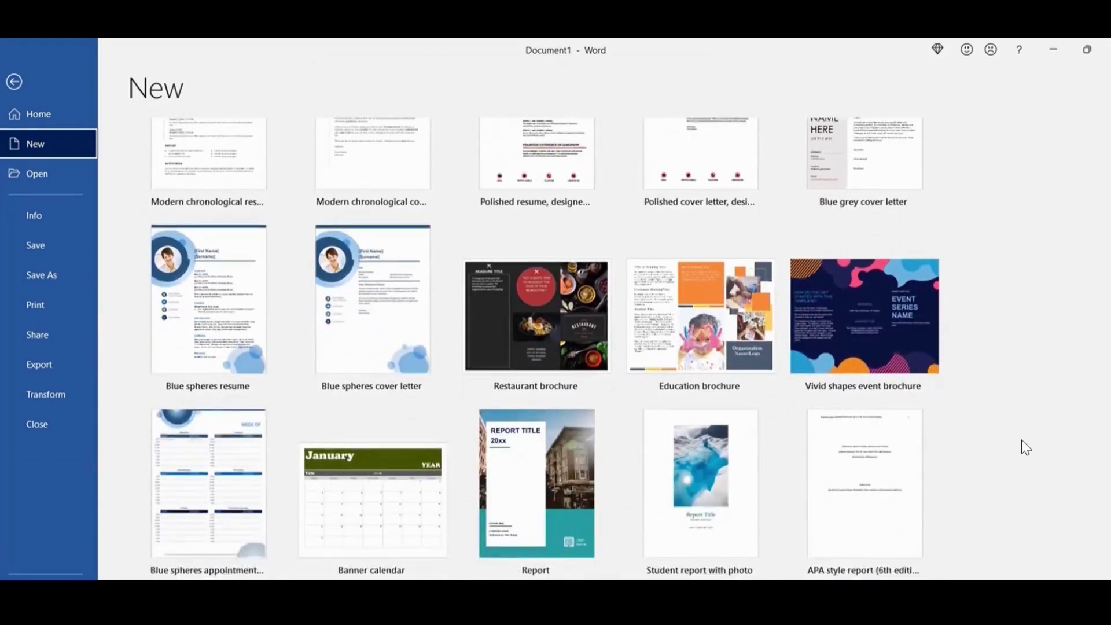
left_click(541, 418)
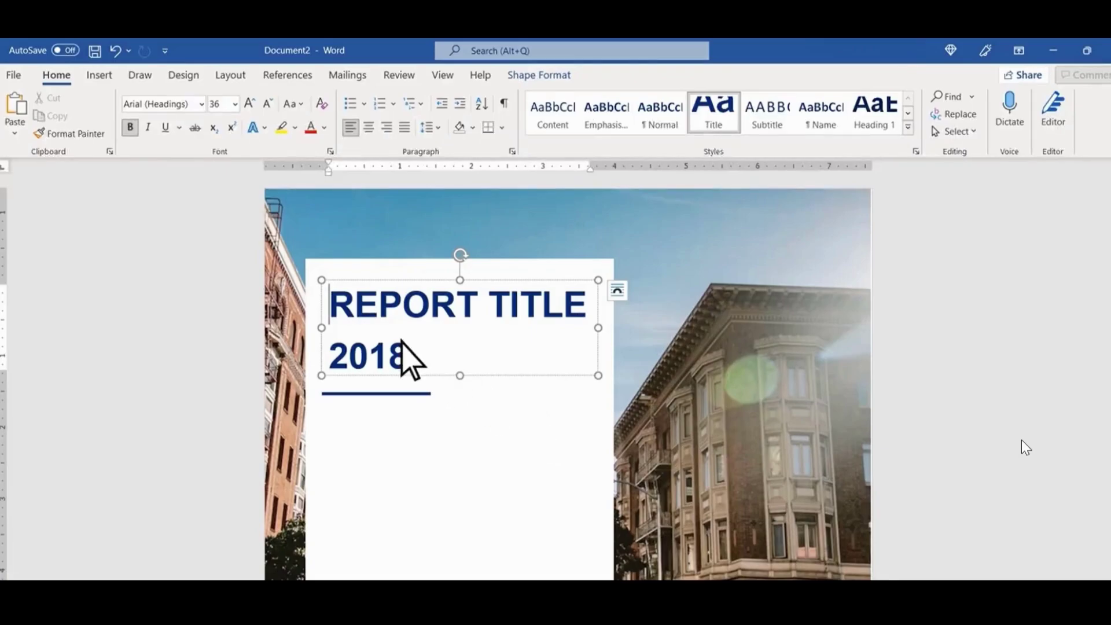
Replace the cover title with "2021" on the first line and "Contoso Report" on the second.
left_click_drag(348, 315, 446, 377)
type("2021")
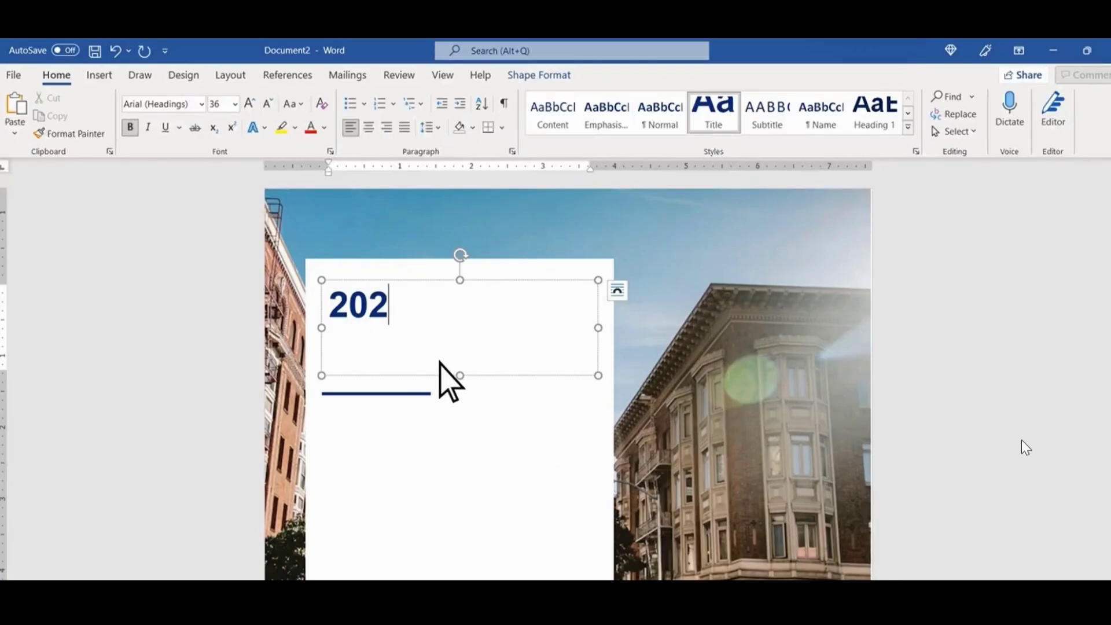
key("Return")
type("Contoso Report")
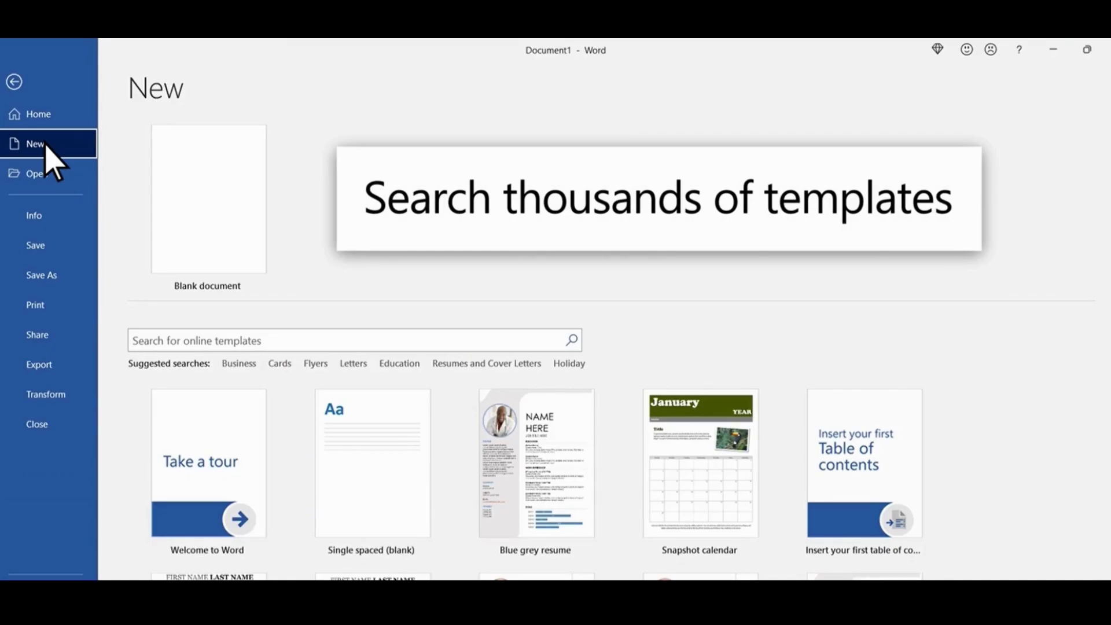
Search the online templates for "report" and create a document from the Bold business report template.
left_click(204, 341)
type("r")
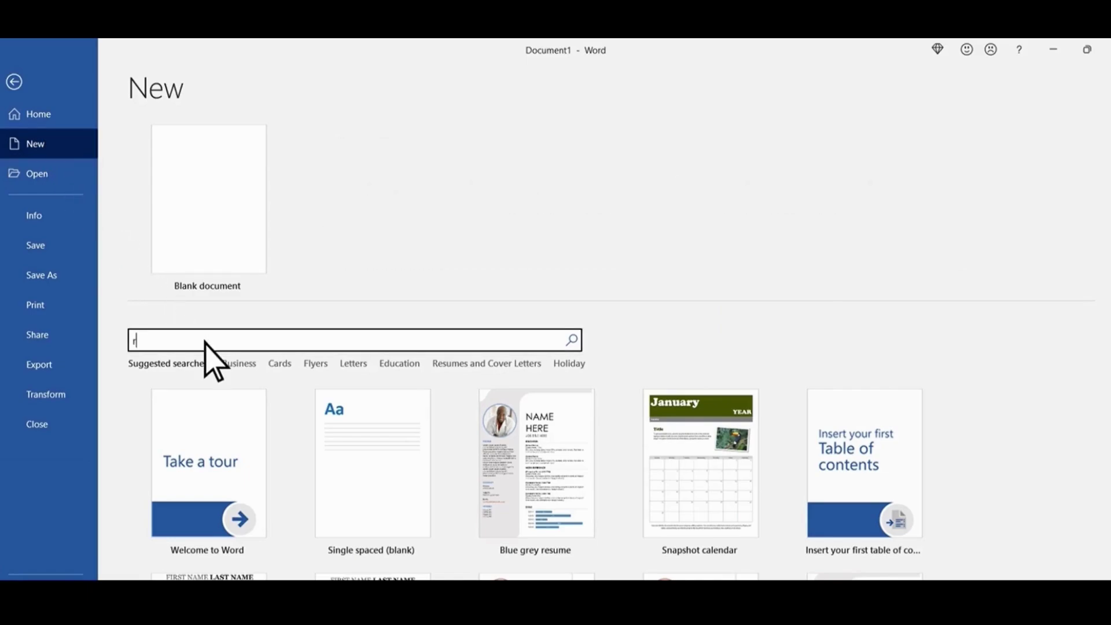
type("eport")
left_click(572, 341)
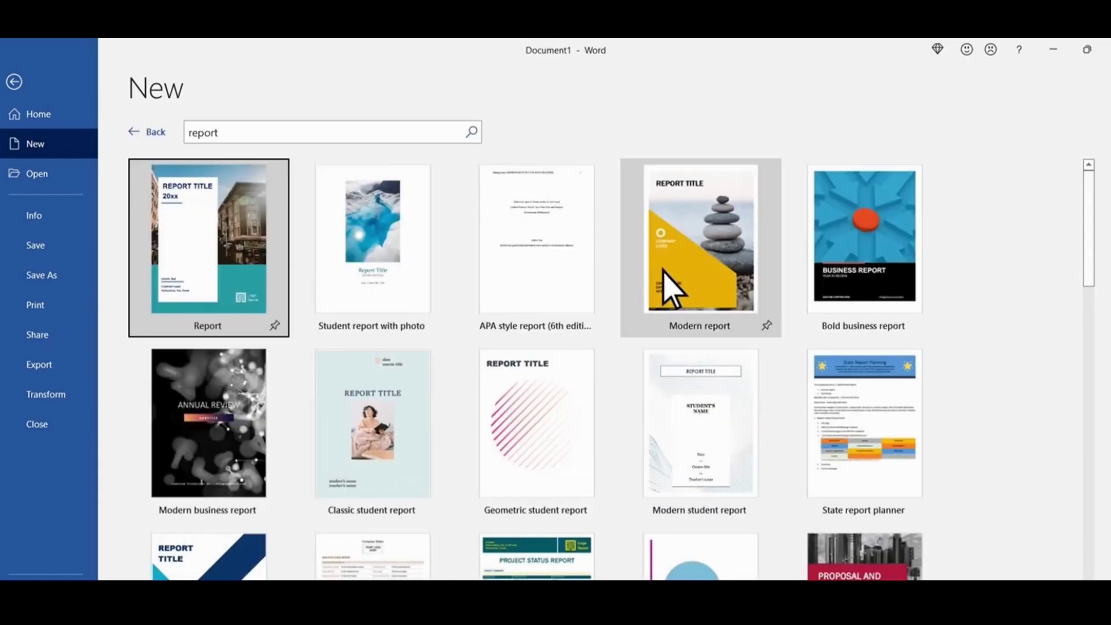
left_click(703, 247)
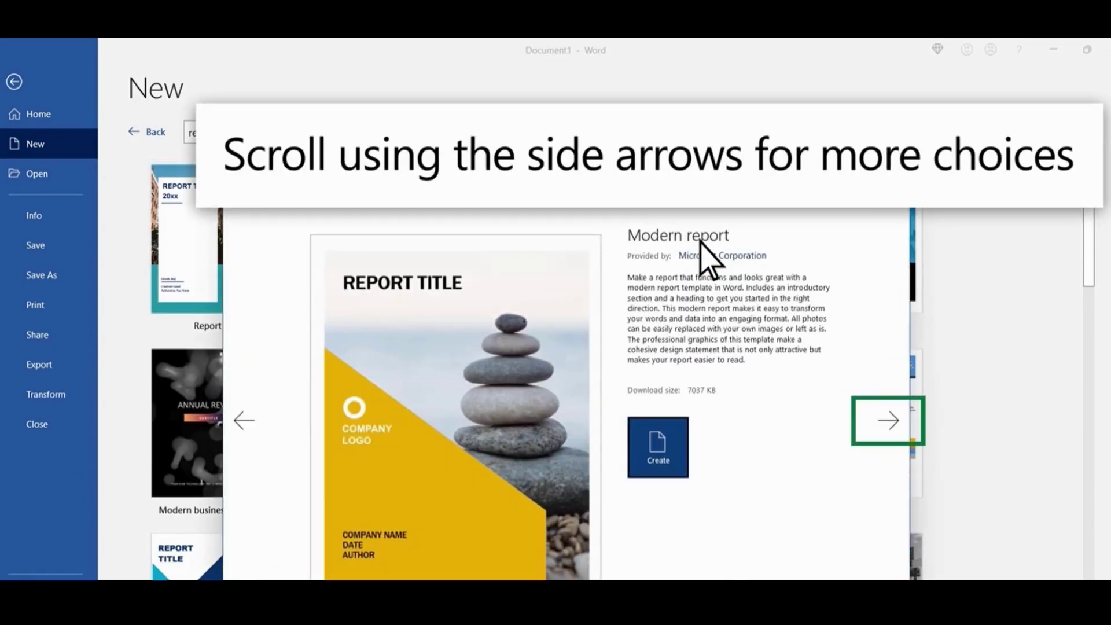
left_click(887, 422)
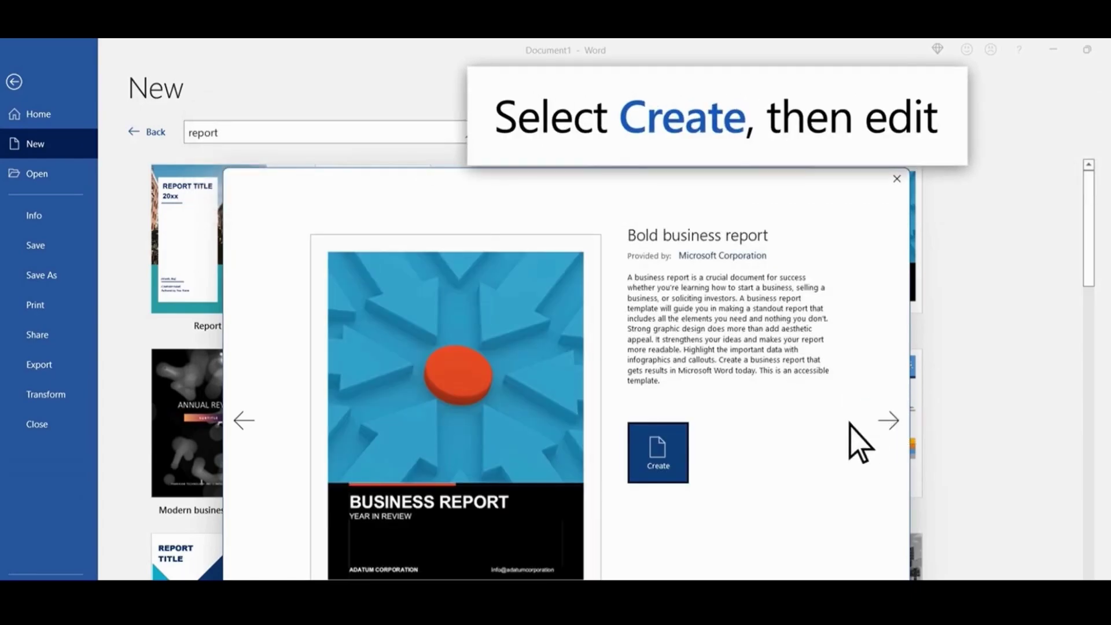
left_click(659, 451)
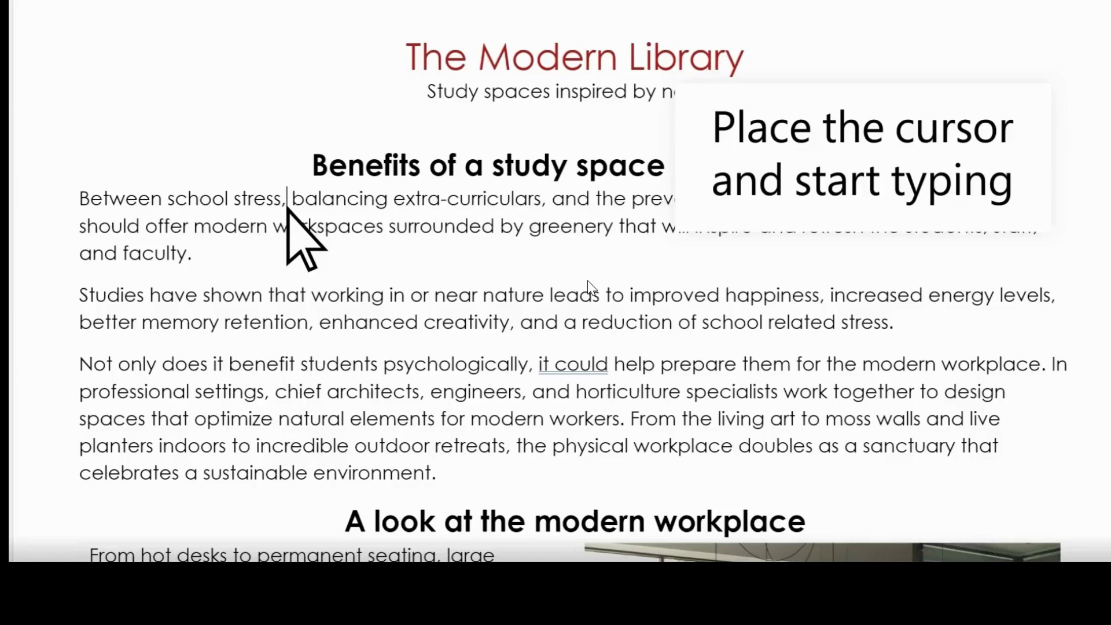
Insert "responsibilities," after "school stress," in the first paragraph and replace the word "inspire" with "motivate".
type("responsibilities, balancing extra-curriculars, and the prevalence of digital work, the")
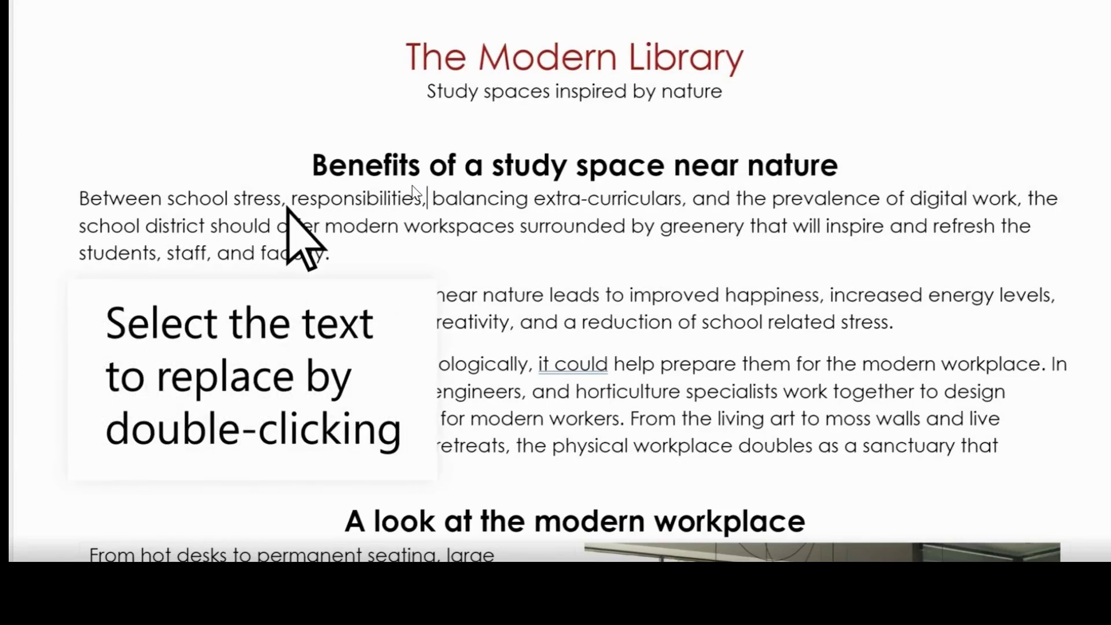
mouse_move(719, 610)
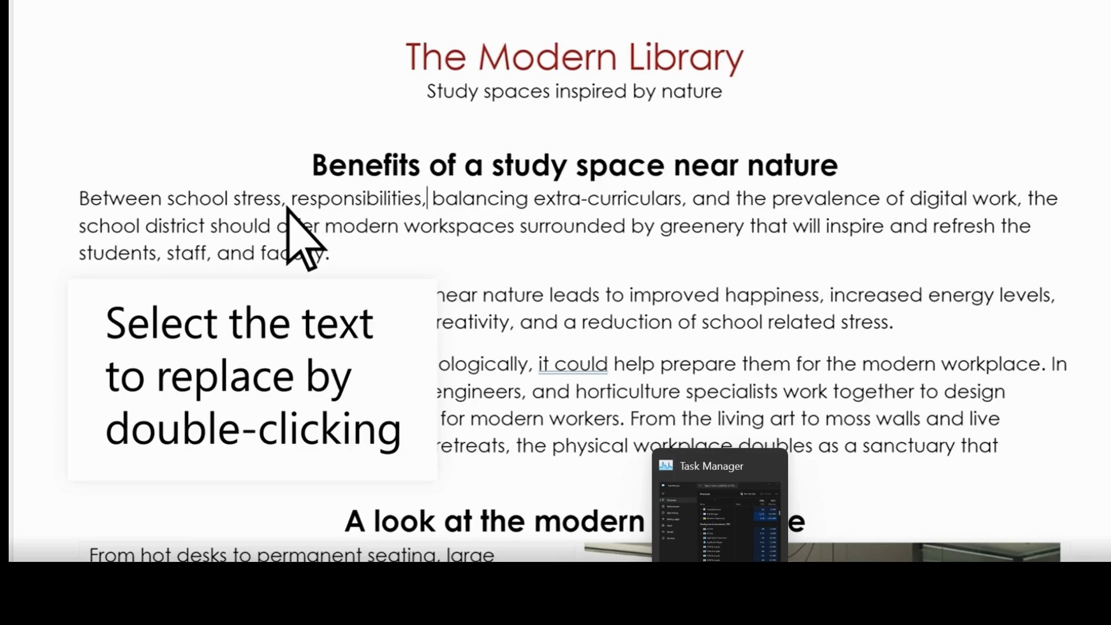
double_click(851, 227)
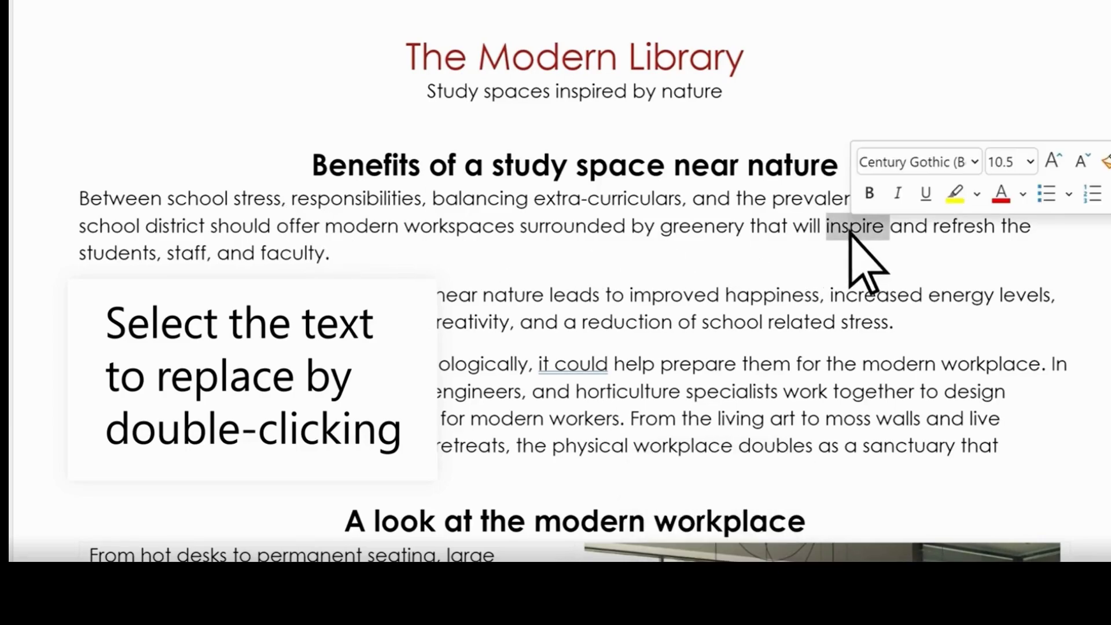
type("motivate")
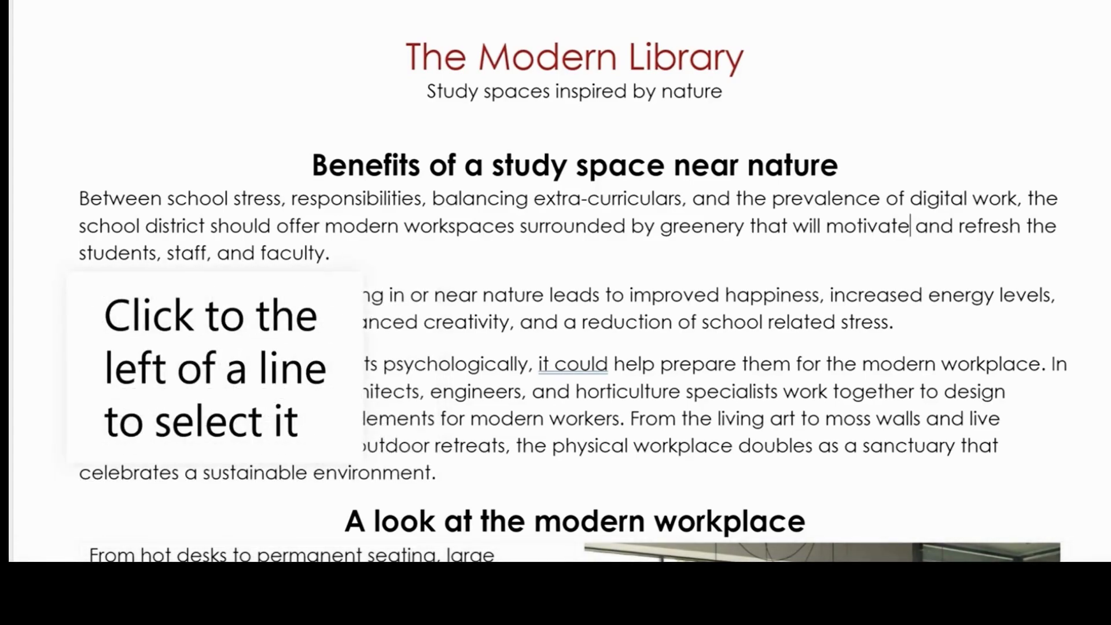
Format the heading "Benefits of a study space near nature" with font size 20 and the blue theme color.
left_click(27, 165)
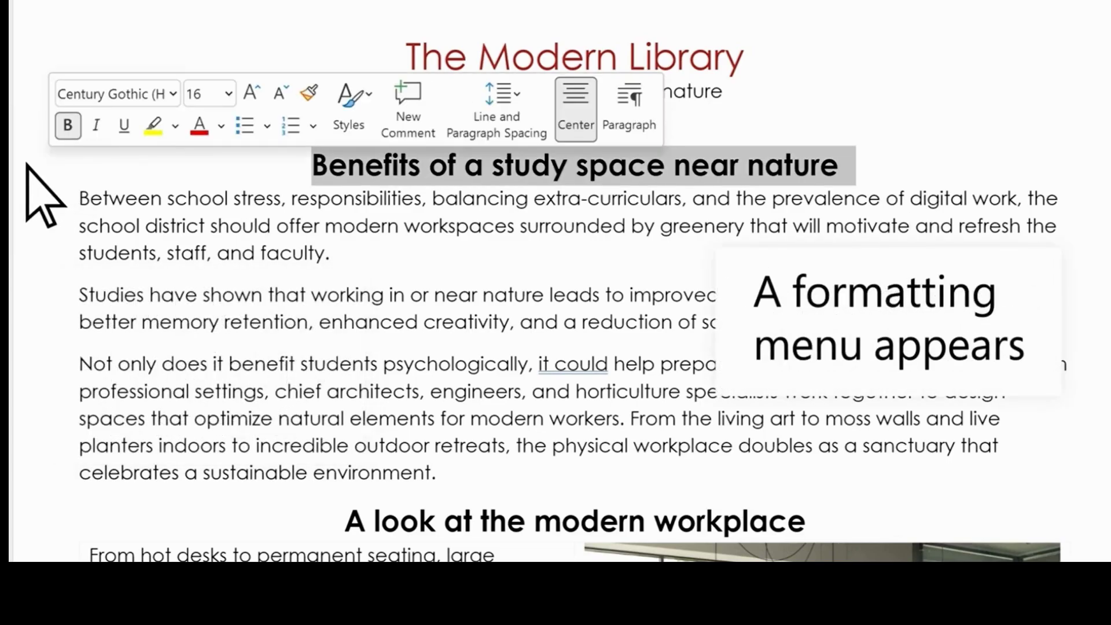
left_click(228, 94)
left_click(217, 349)
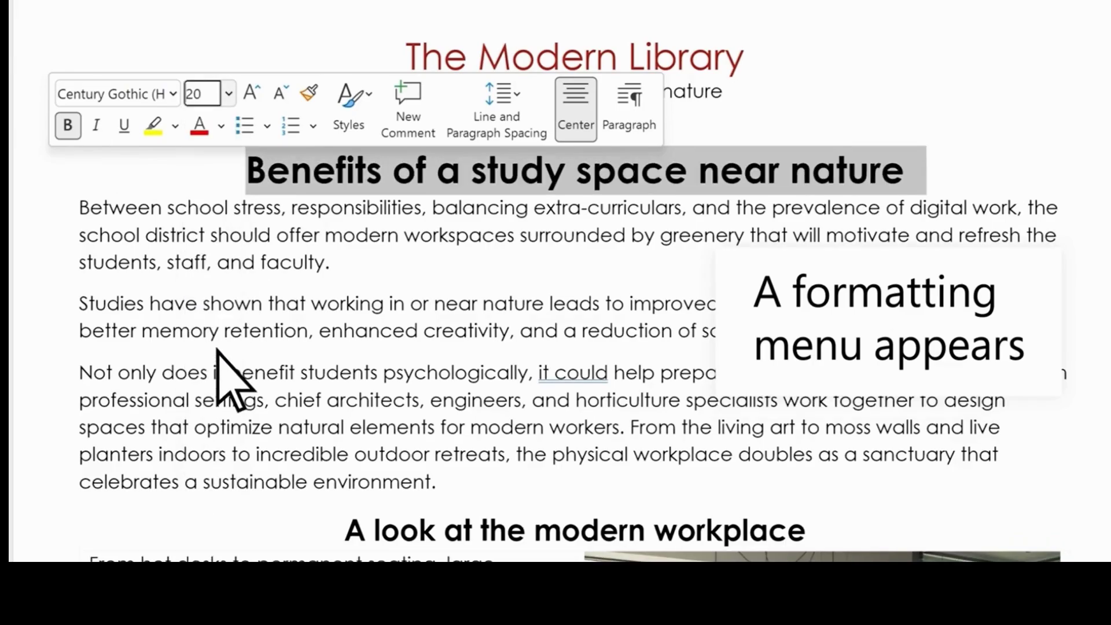
left_click(221, 125)
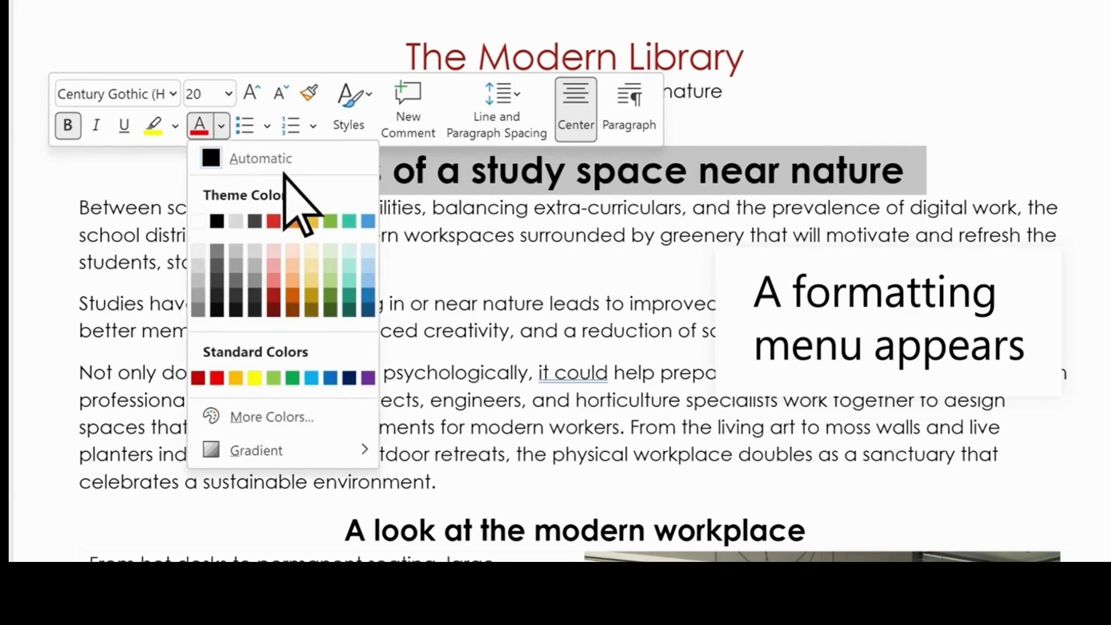
left_click(367, 219)
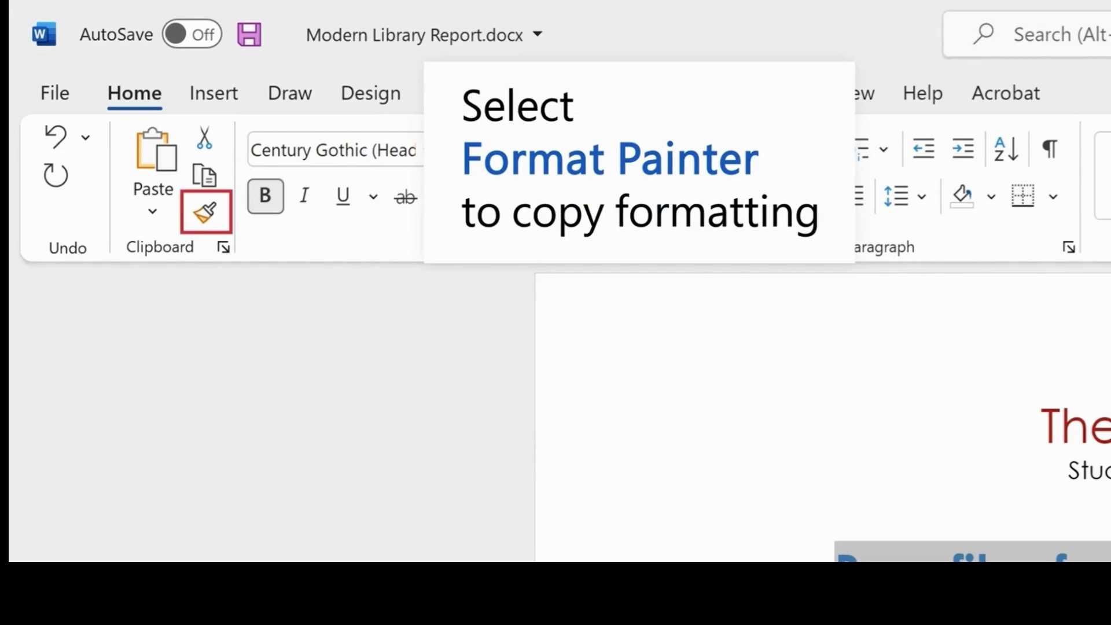
Copy the formatting of the "Benefits of a study space near nature" heading to "A look at the modern workplace" with Format Painter.
left_click(216, 218)
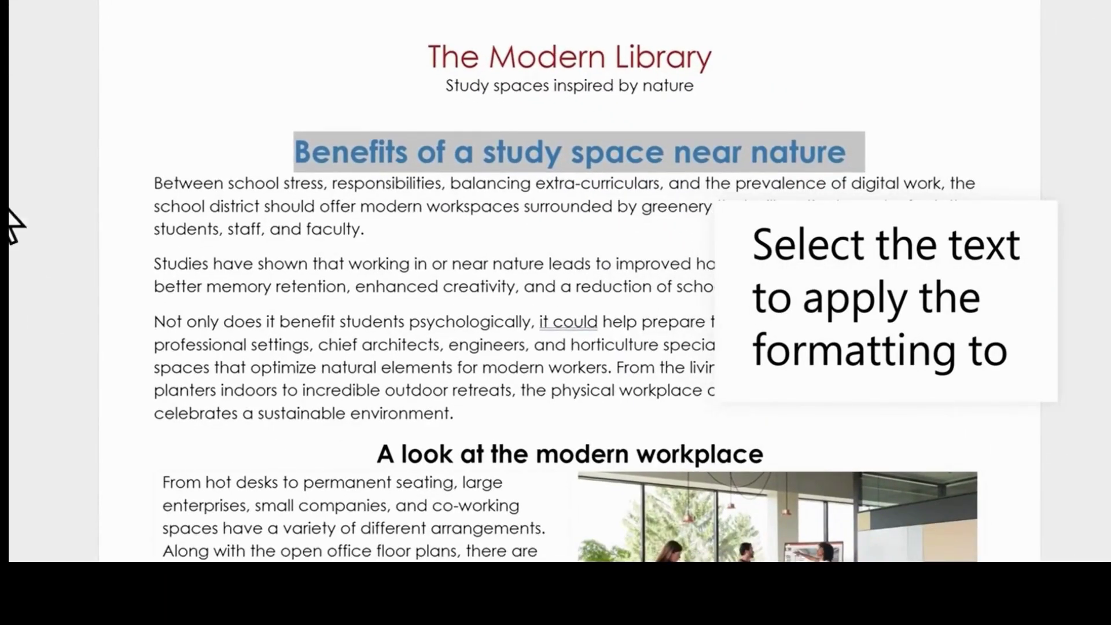
left_click(134, 457)
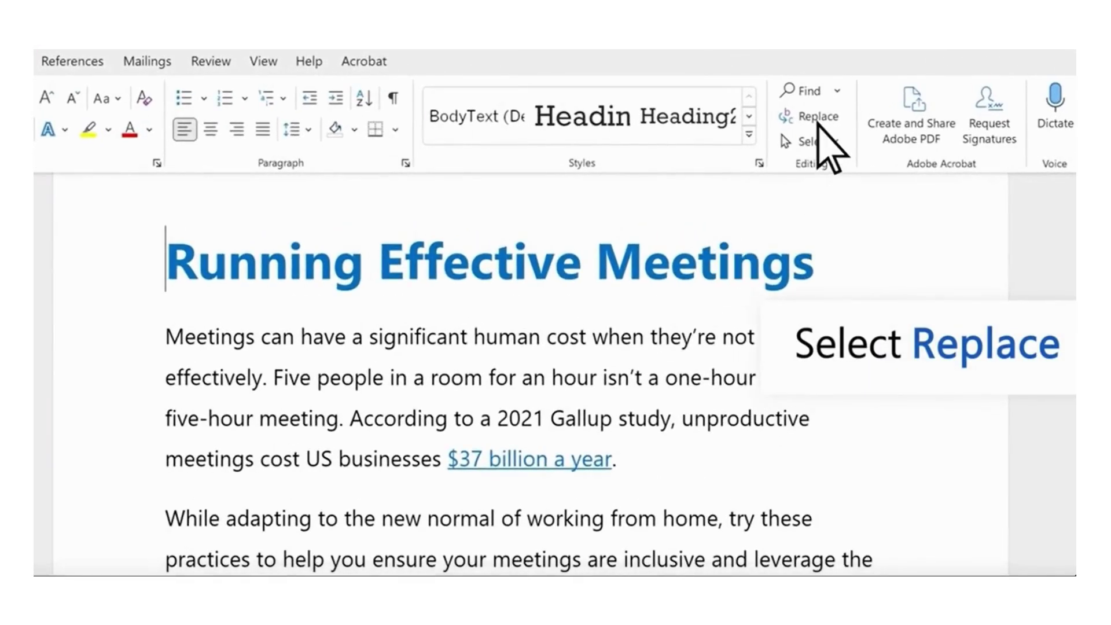
Replace all instances of "goal" with "objective" in the Running Effective Meetings document.
left_click(818, 117)
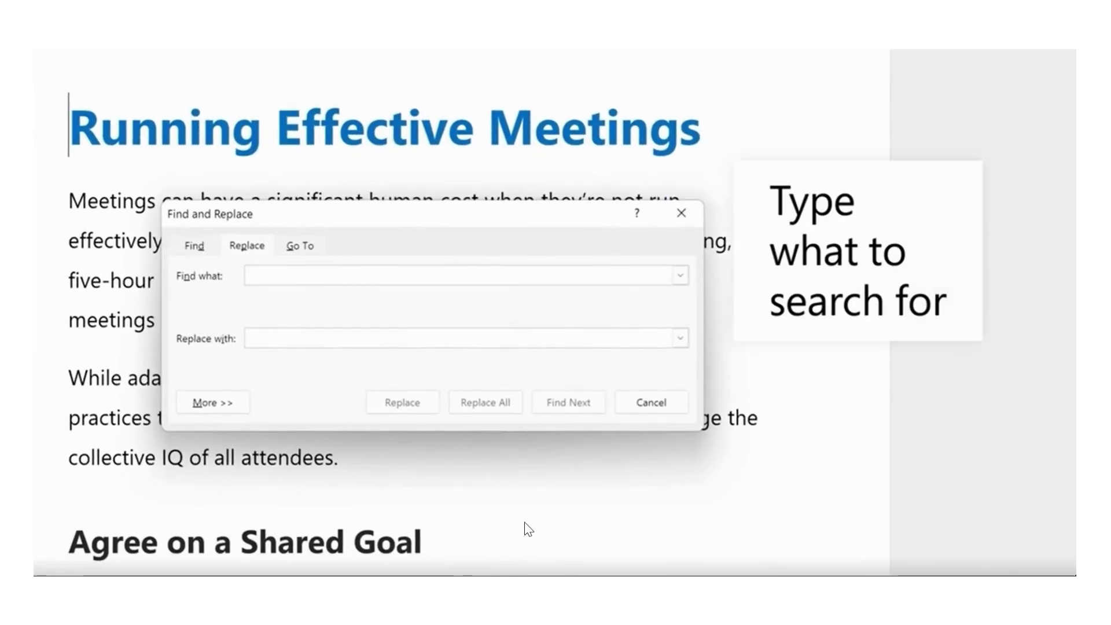
type("goal")
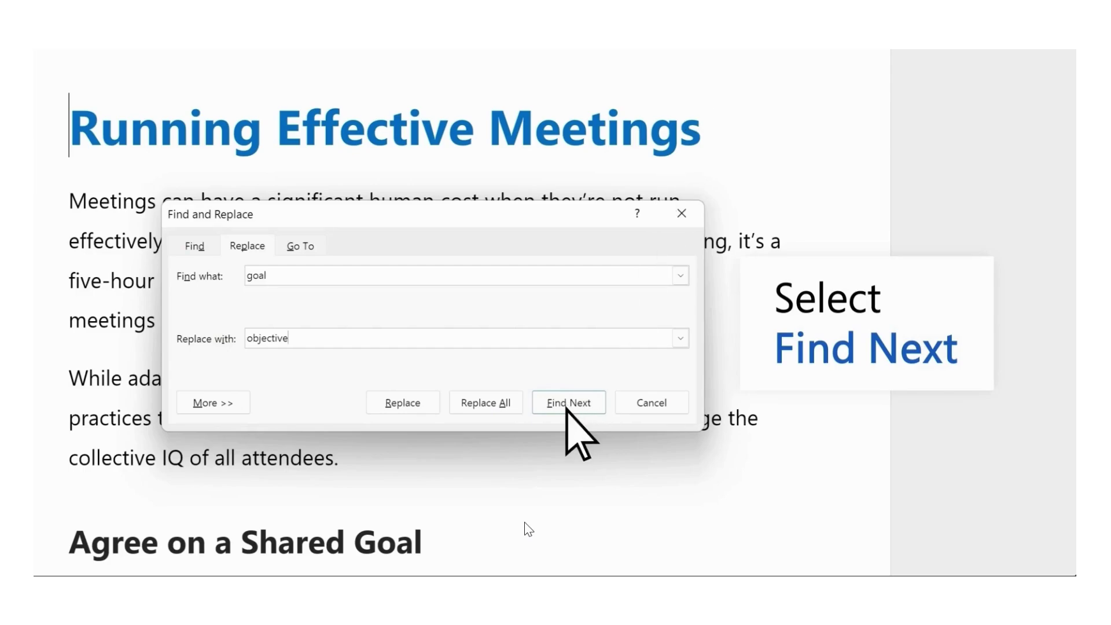
left_click(566, 408)
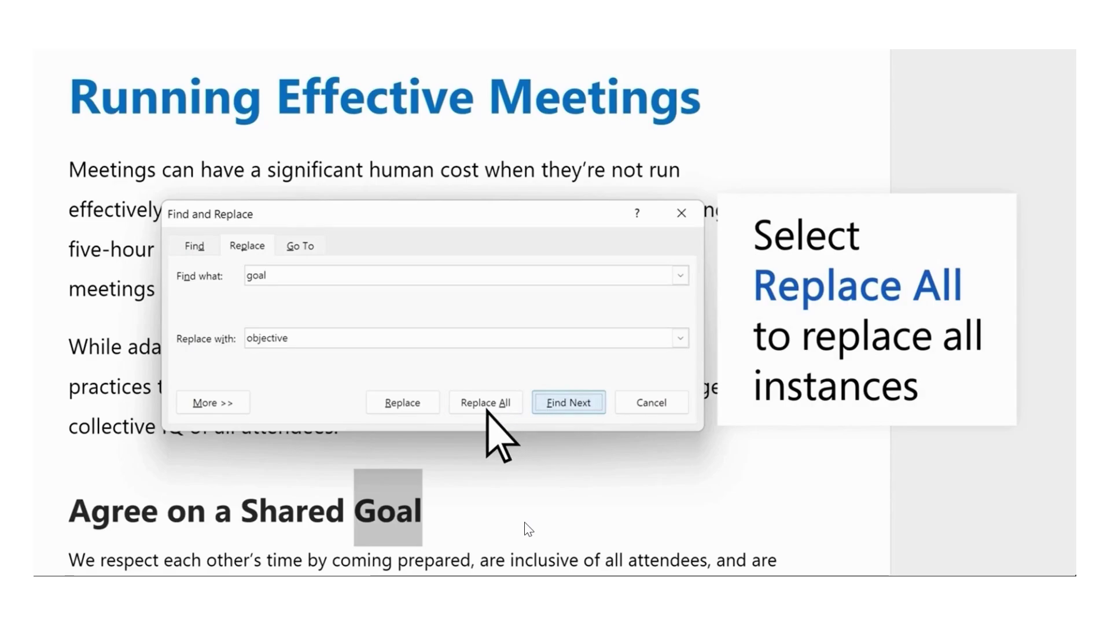
left_click(488, 406)
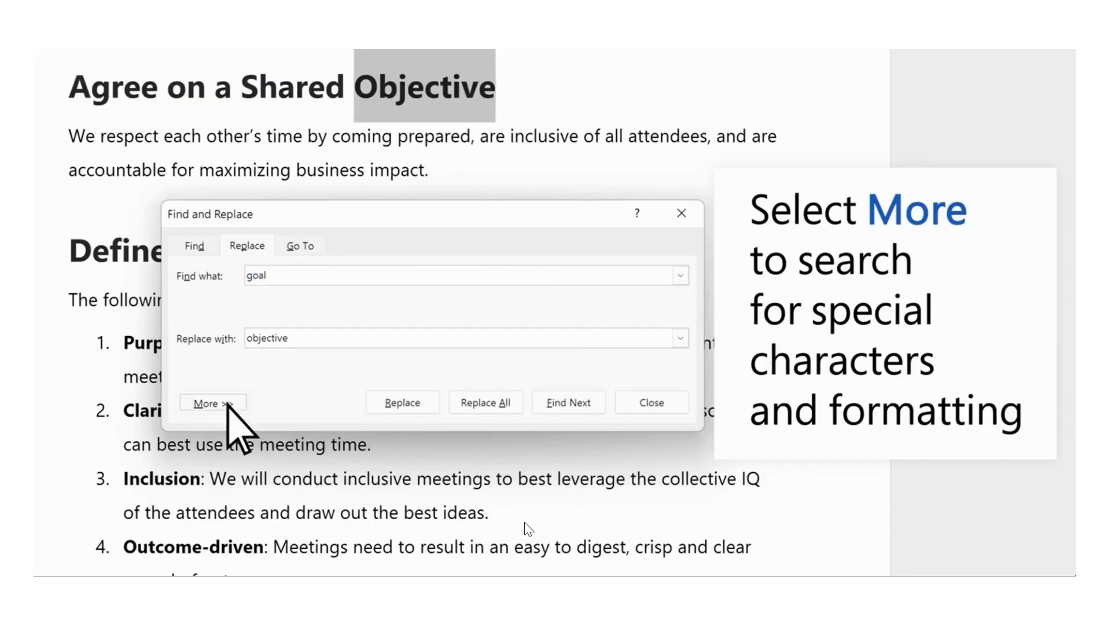
Expand the advanced find-and-replace options and open the list of special characters.
left_click(212, 402)
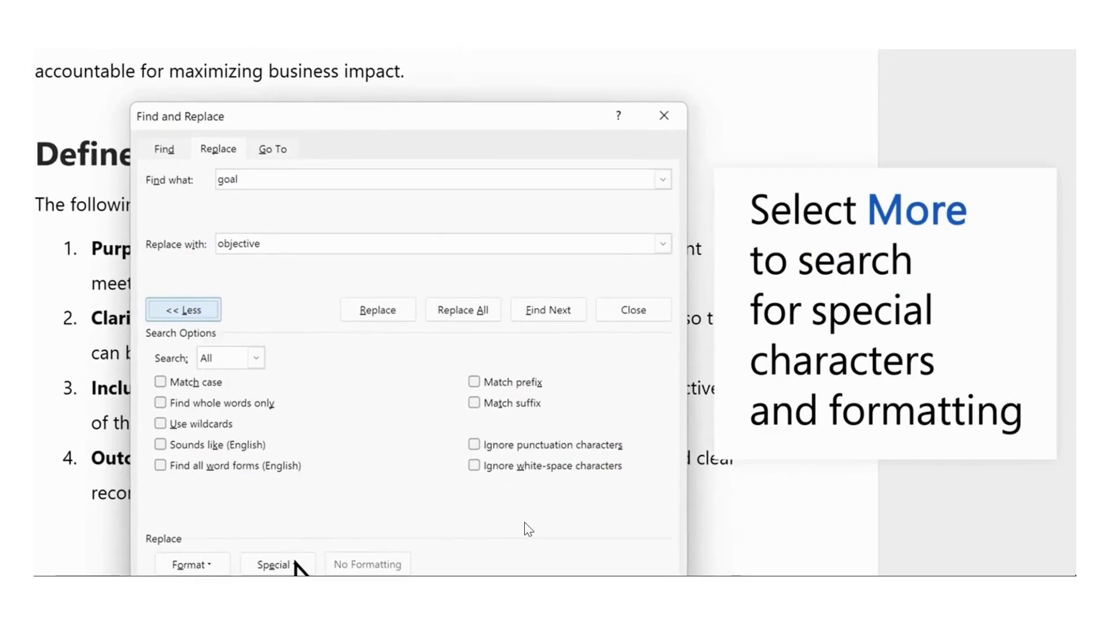
left_click(292, 566)
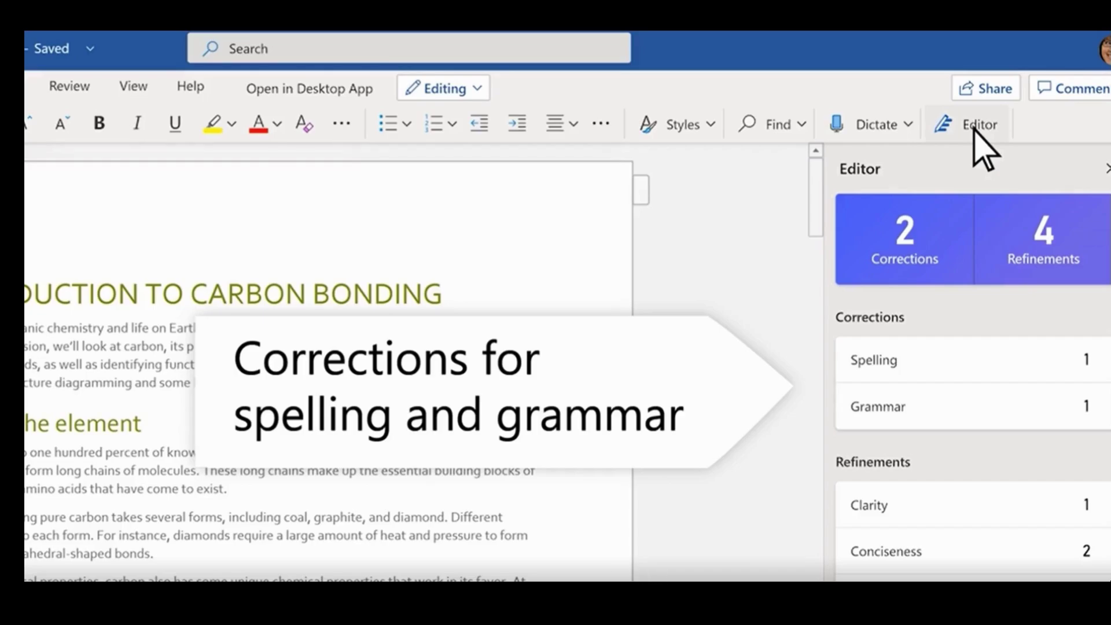
Replay the Microsoft Editor video on the support page from the beginning in full screen.
left_click(945, 314)
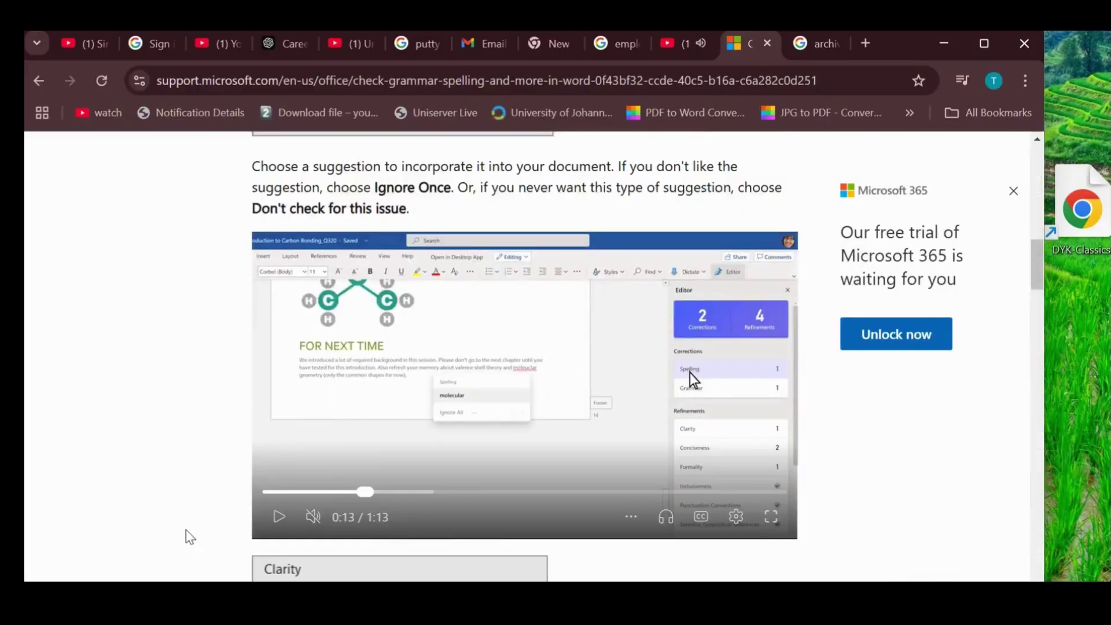
scroll(185, 535, "down", 2)
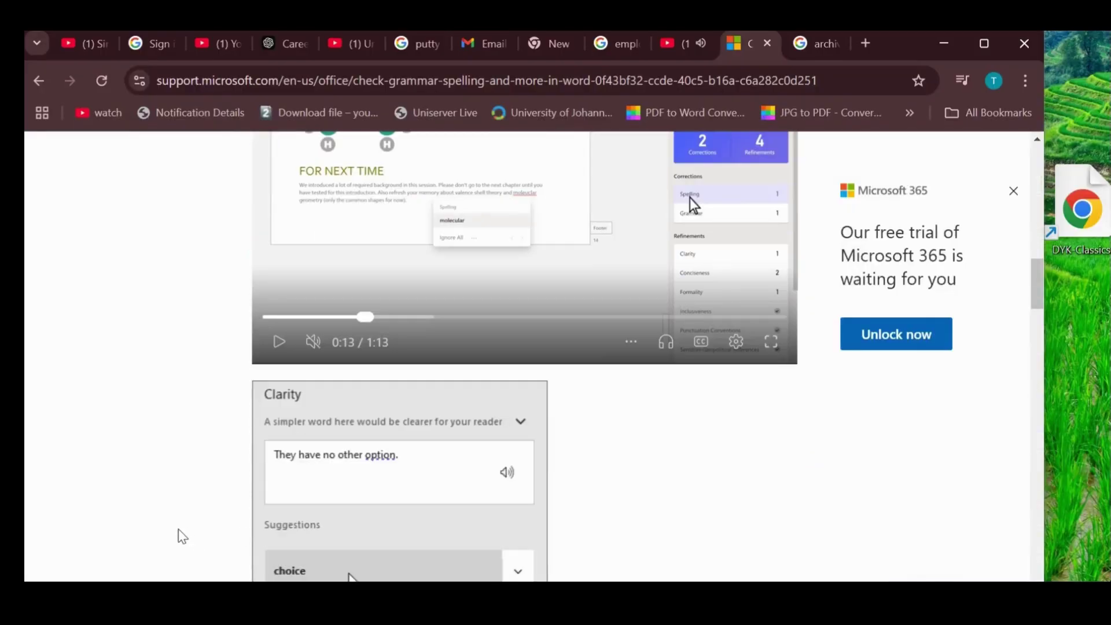
scroll(179, 533, "up", 1)
left_click_drag(364, 408, 268, 406)
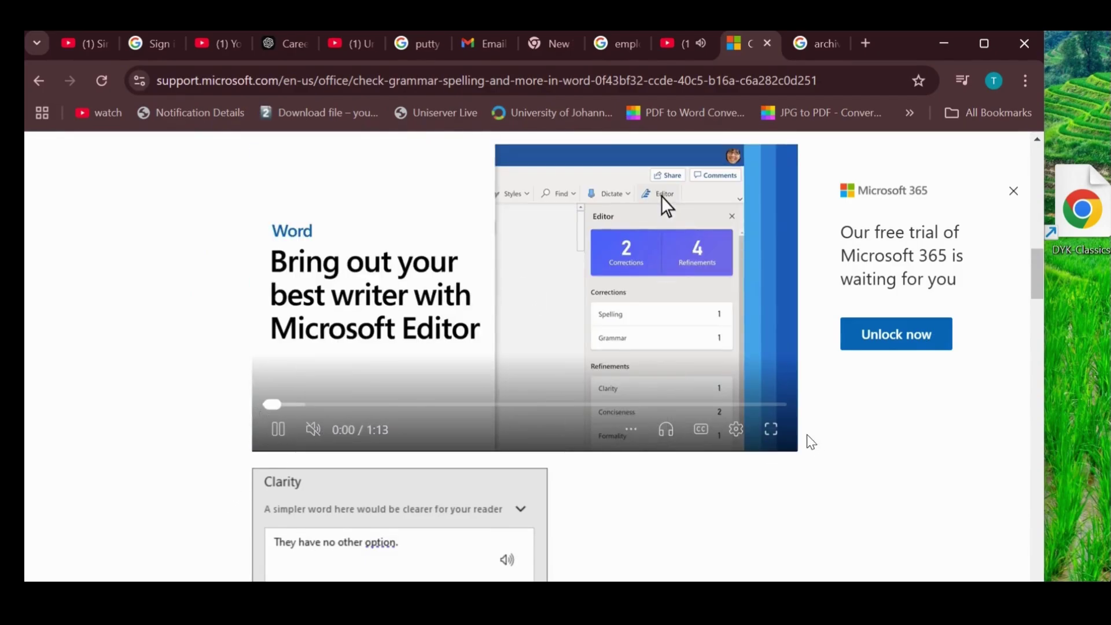
left_click(771, 429)
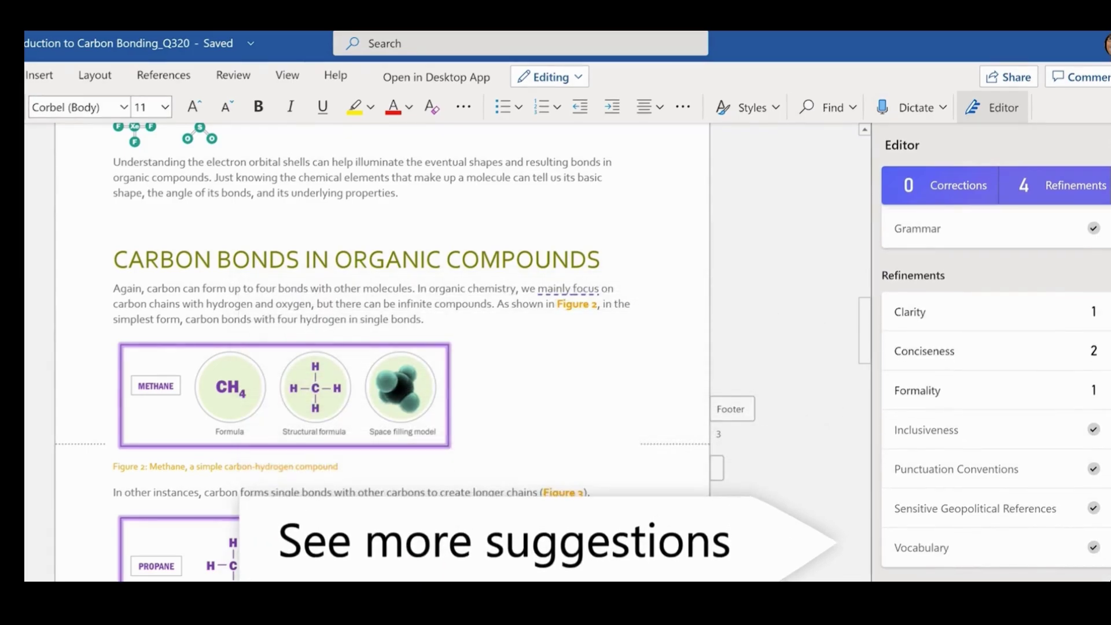
Accept Editor's clarity suggestion "choice" and its conciseness suggestions "focus" and "can" in the carbon bonding document.
left_click(923, 322)
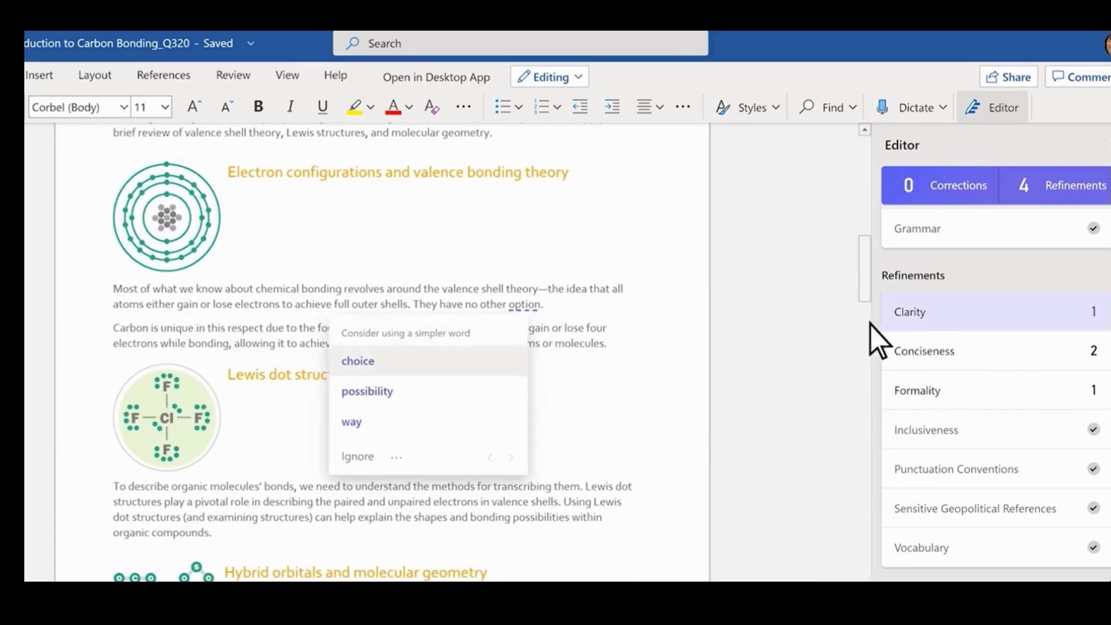
left_click(373, 371)
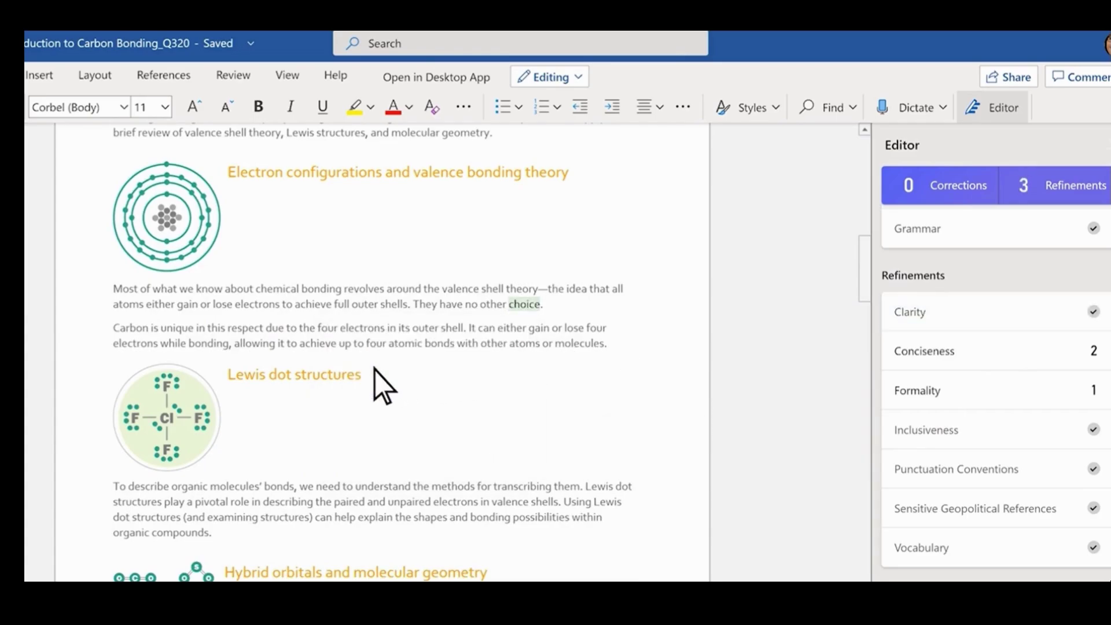
left_click(922, 360)
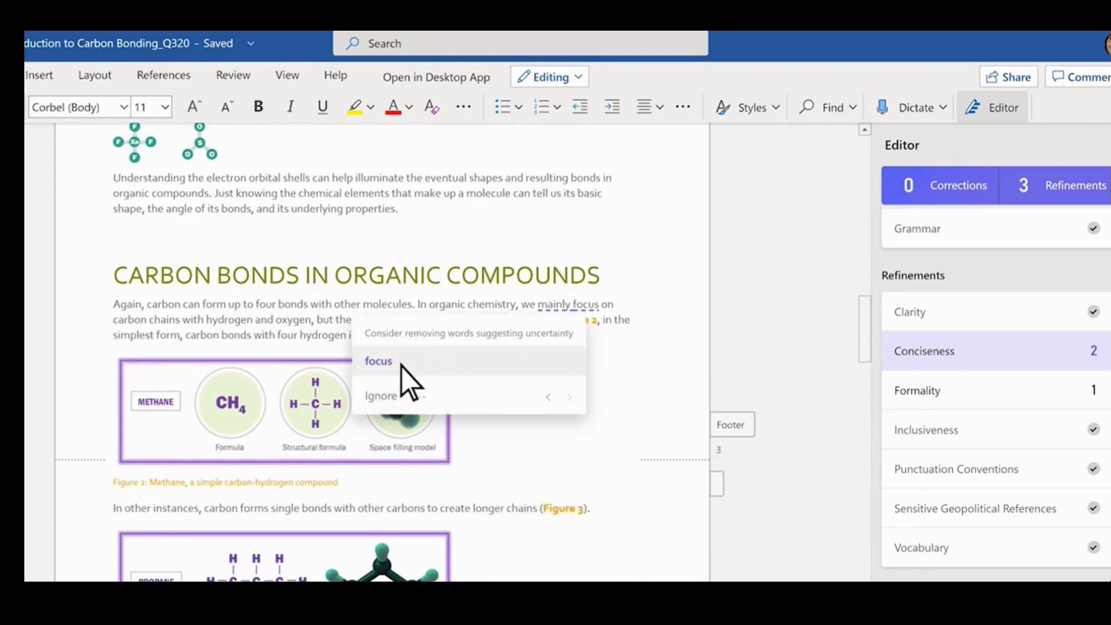
left_click(399, 366)
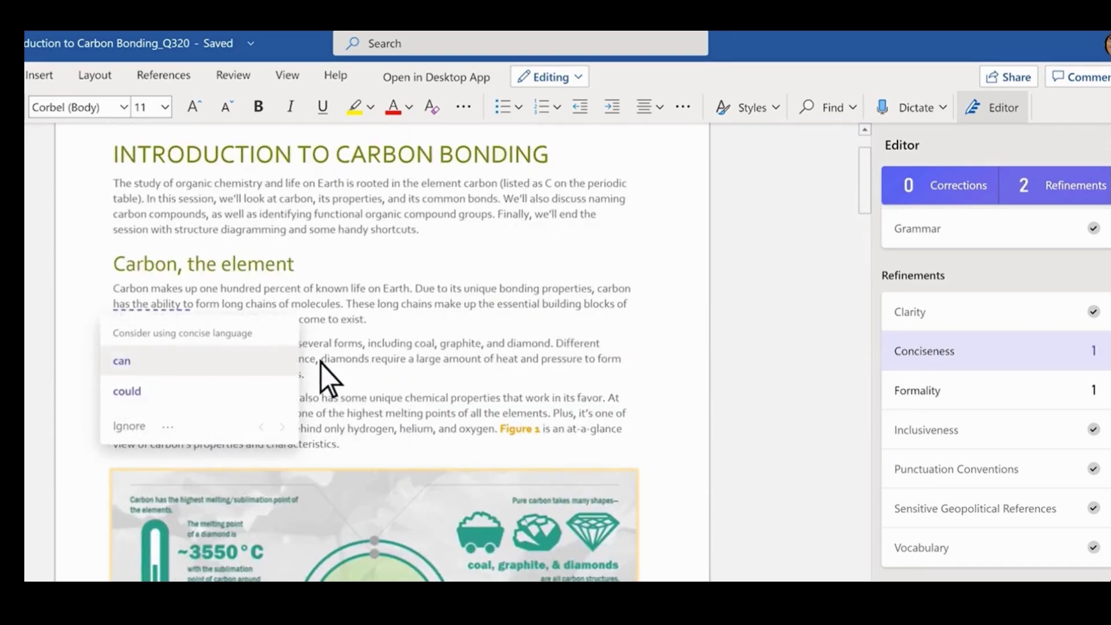
left_click(140, 366)
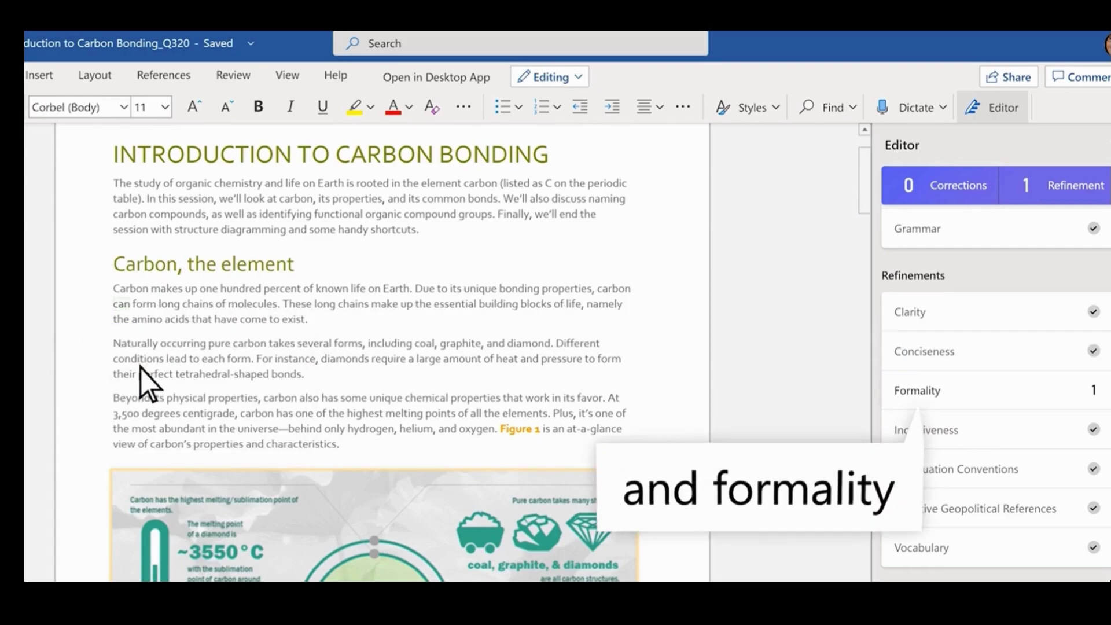
Accept Editor's formality suggestion "do not" in the paragraph under "For Next Time".
left_click(916, 400)
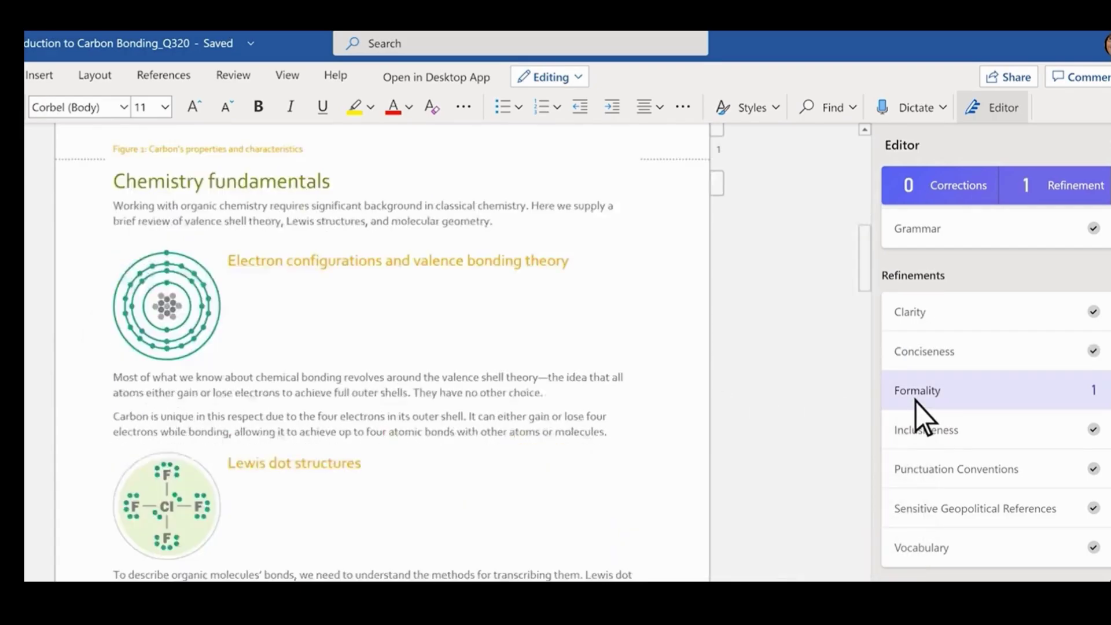
left_click(469, 580)
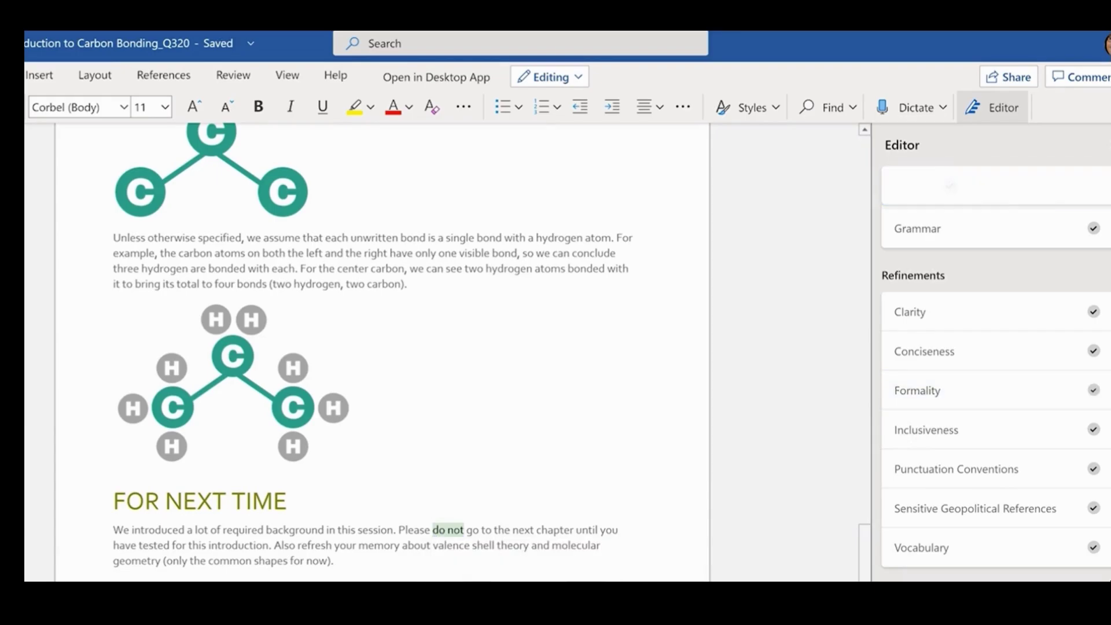
scroll(1058, 506, "down", 3)
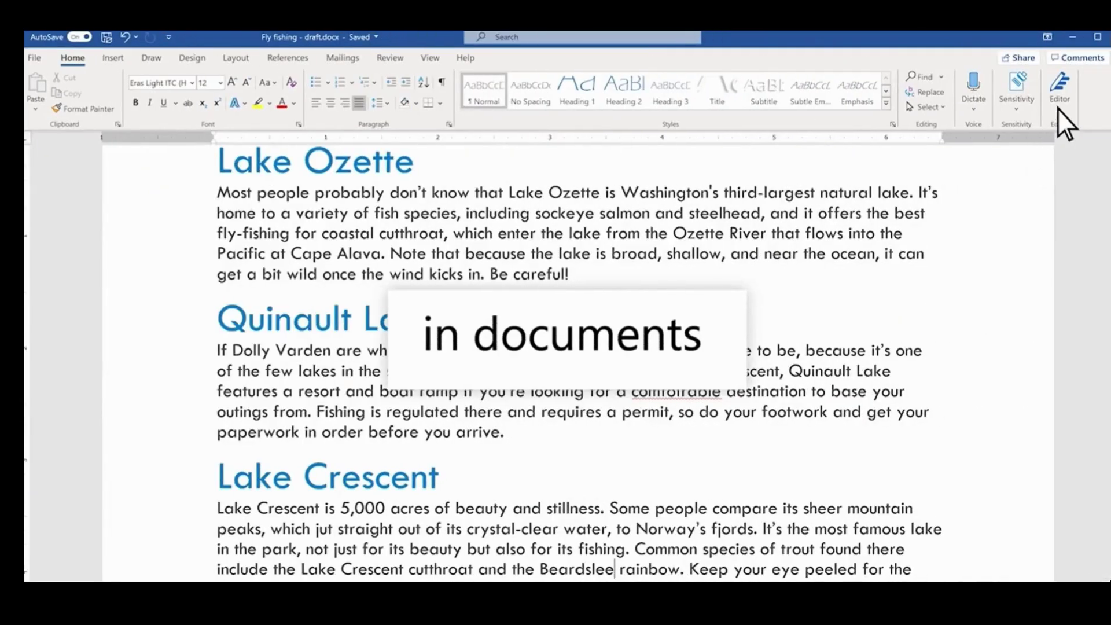
Run Editor on the fly fishing draft, and replace "and also" with "and" in the Outlook email.
left_click(1058, 108)
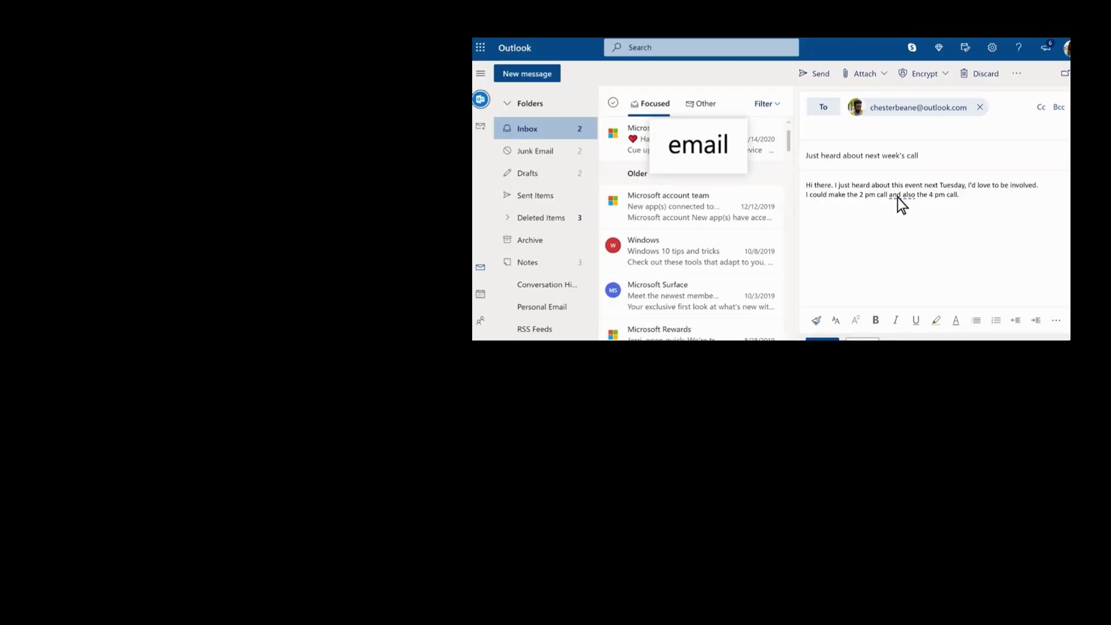
left_click(898, 197)
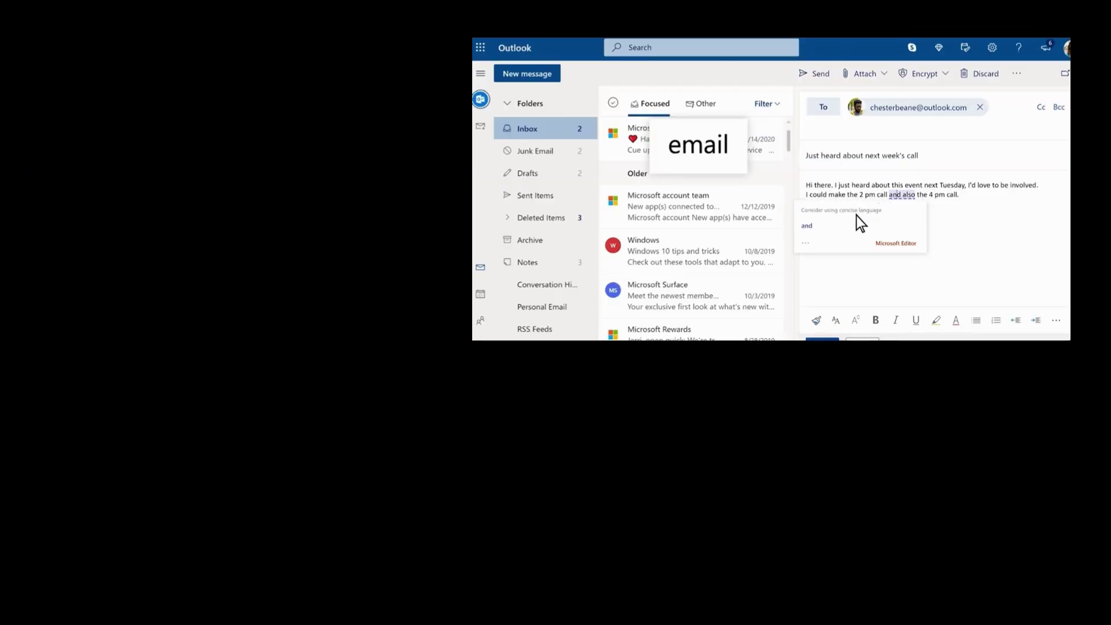
left_click(827, 227)
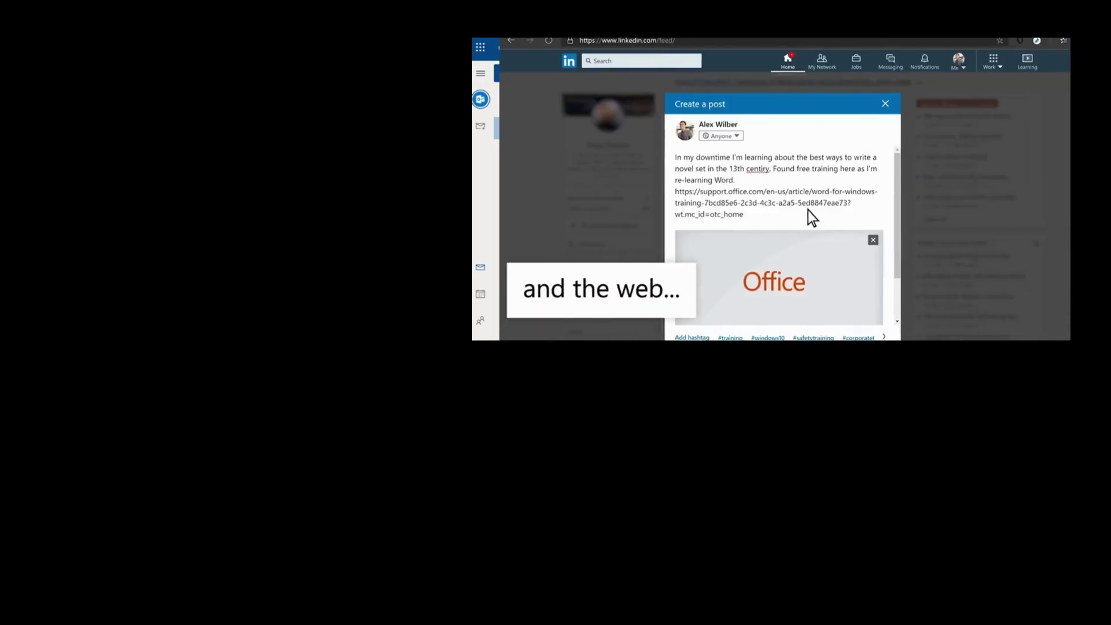
Correct the misspelled word "centiry" to "century" in the LinkedIn post using the Microsoft Editor suggestion.
left_click(759, 170)
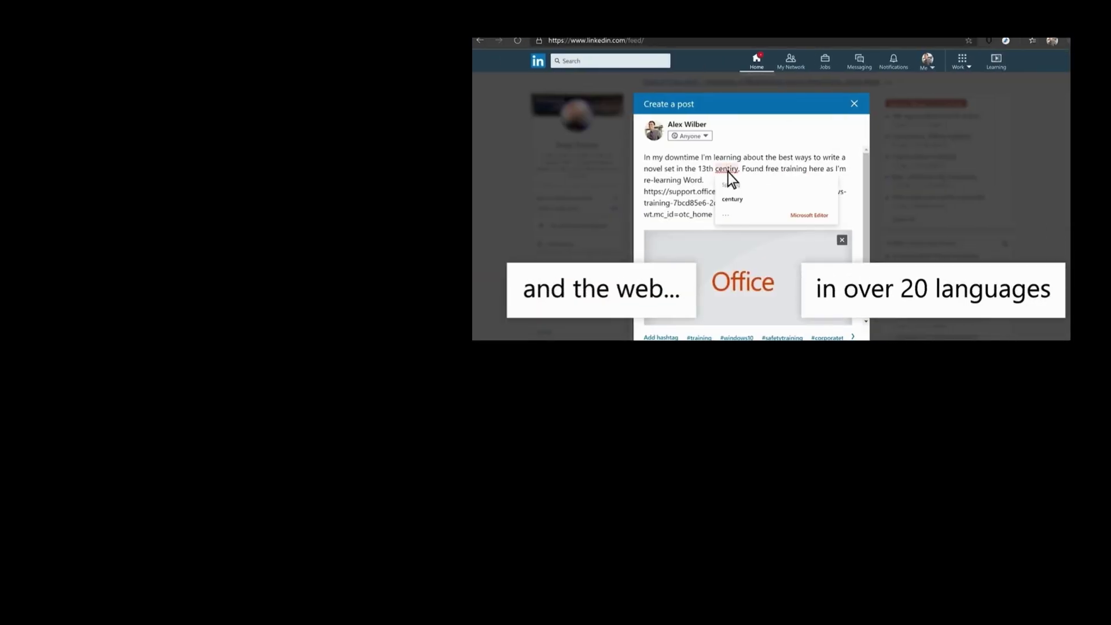
left_click(733, 199)
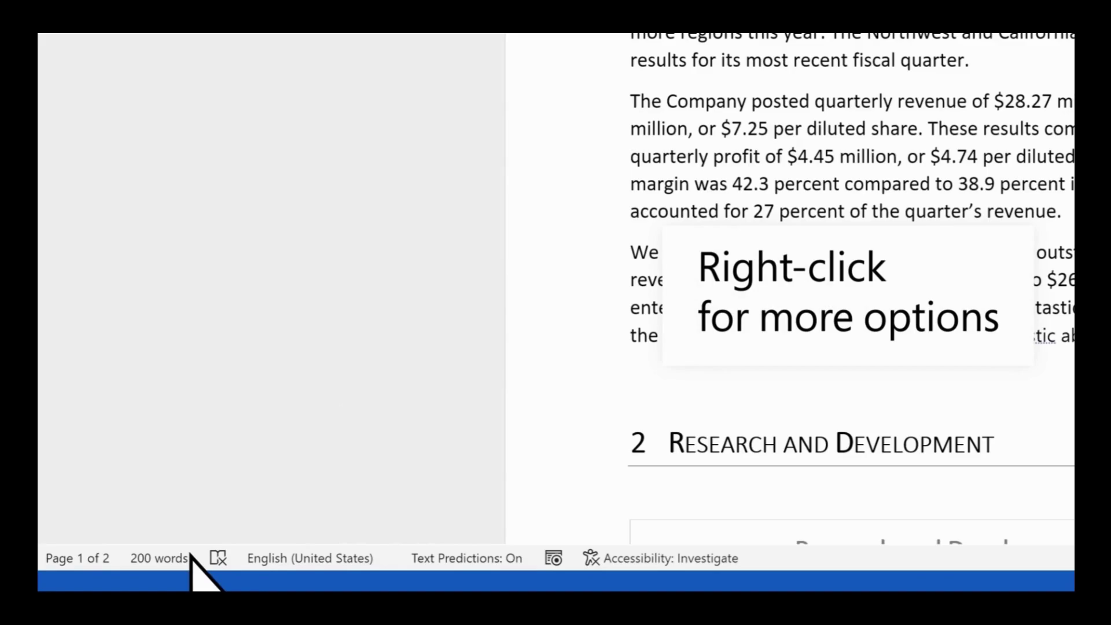
Show the character count (with spaces) in the status bar of the Contoso Annual Report.
right_click(191, 554)
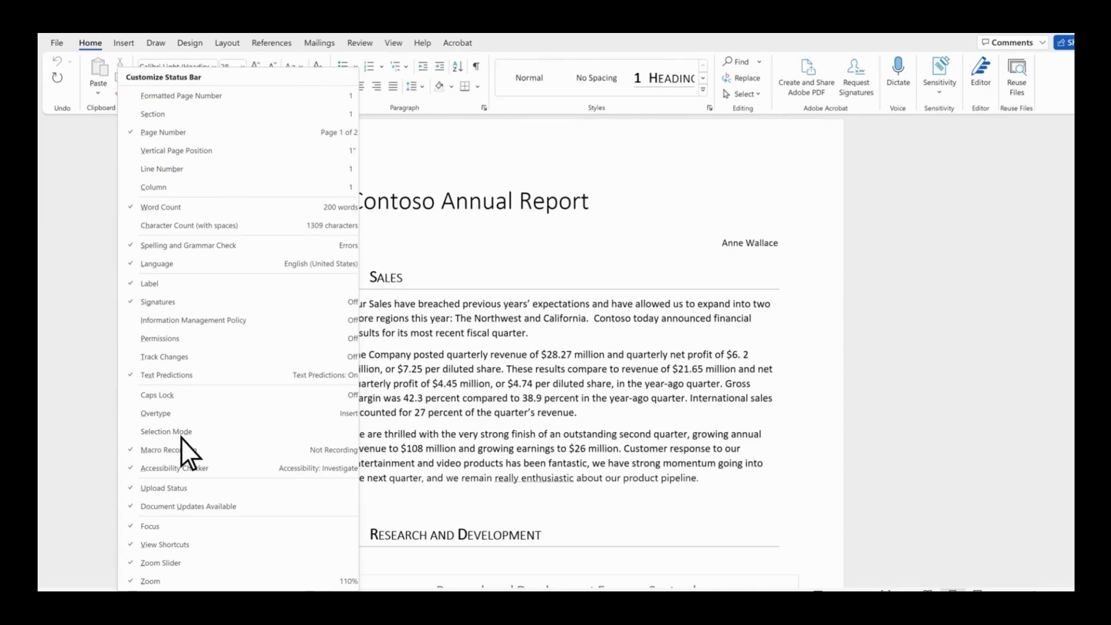
left_click(239, 224)
Add the text "The numbers speak for themselves" at the end of the first Sales paragraph.
left_click(529, 332)
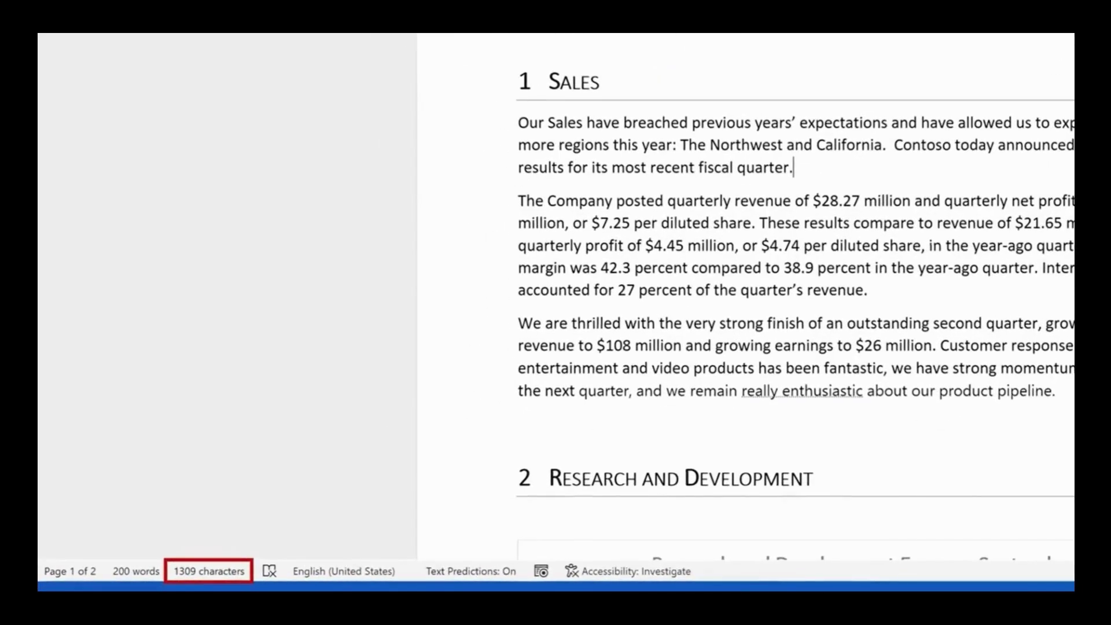
type("The numbers speak for thems")
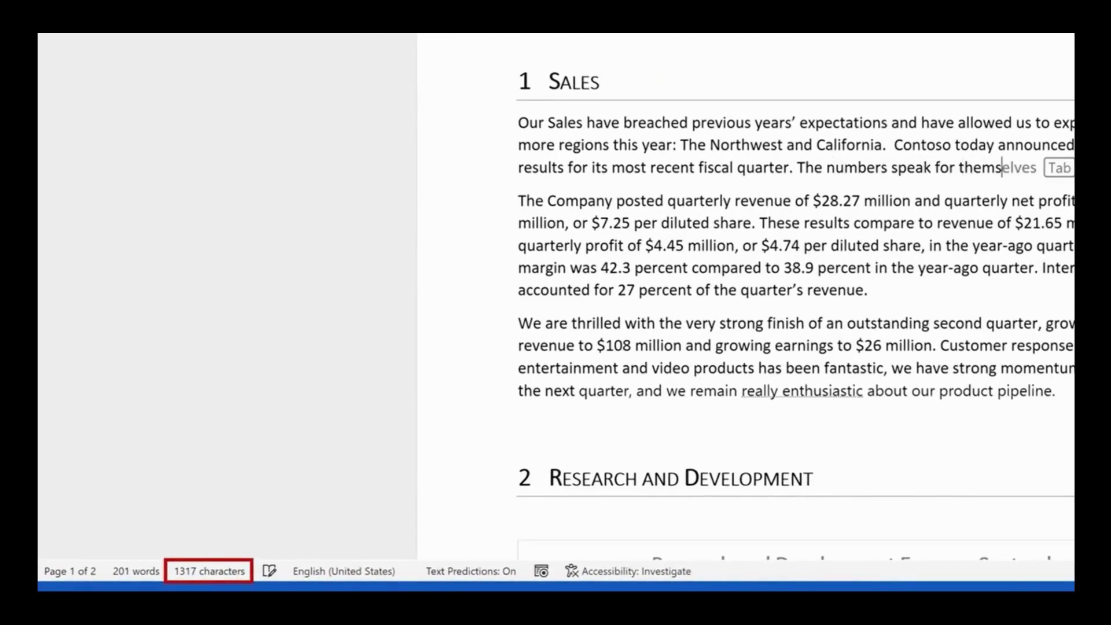
key("Tab")
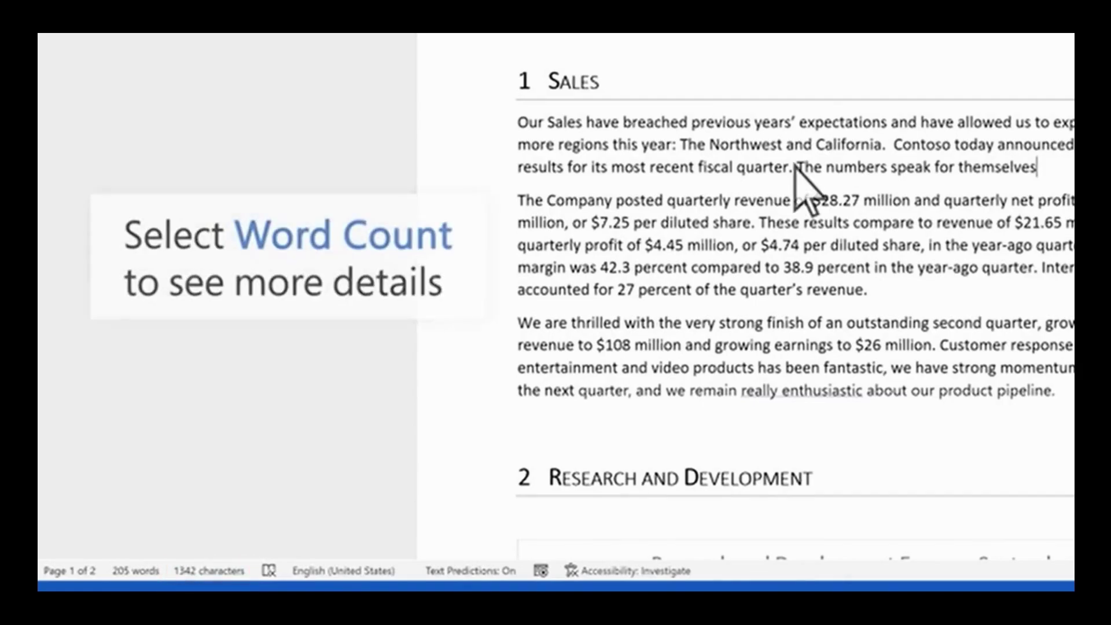
Check the word count statistics for the whole annual report and for its first Sales paragraph alone.
left_click(161, 570)
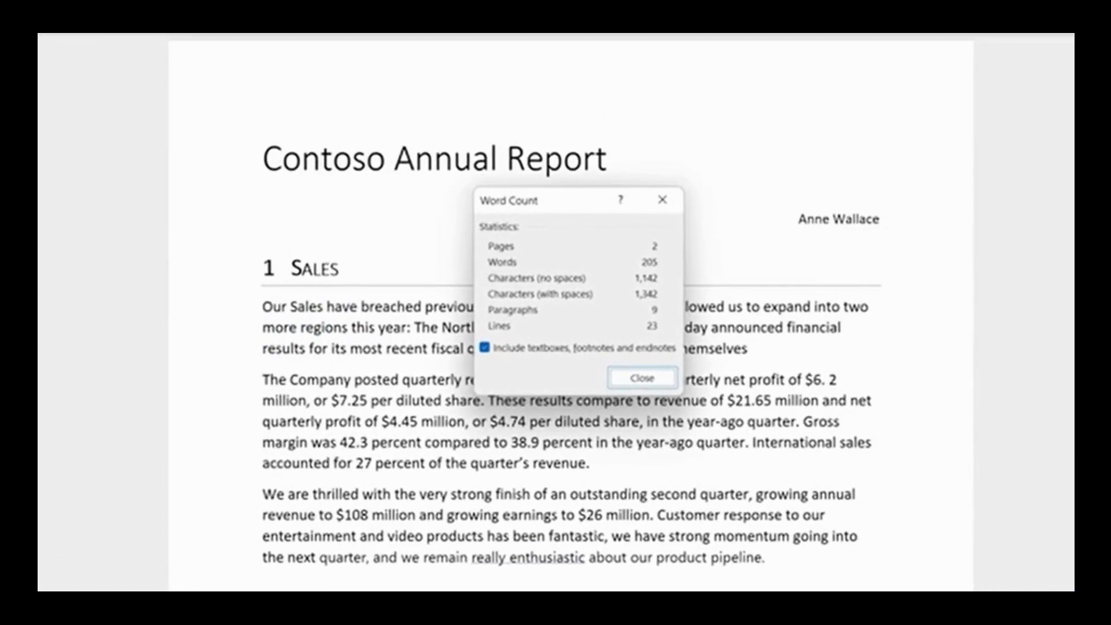
left_click(642, 378)
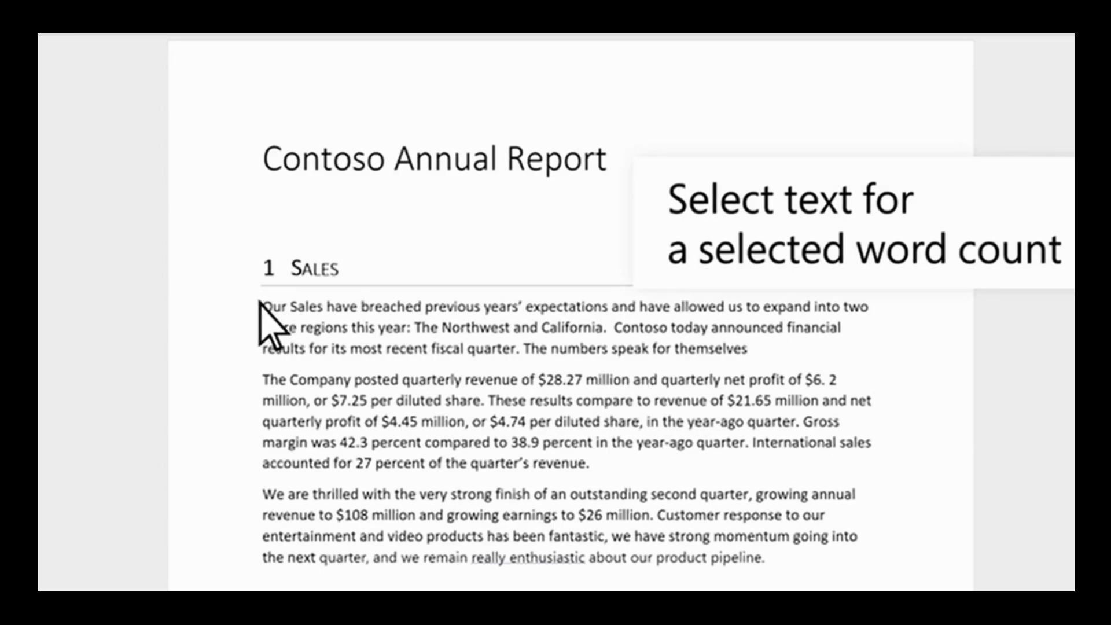
left_click_drag(262, 306, 749, 341)
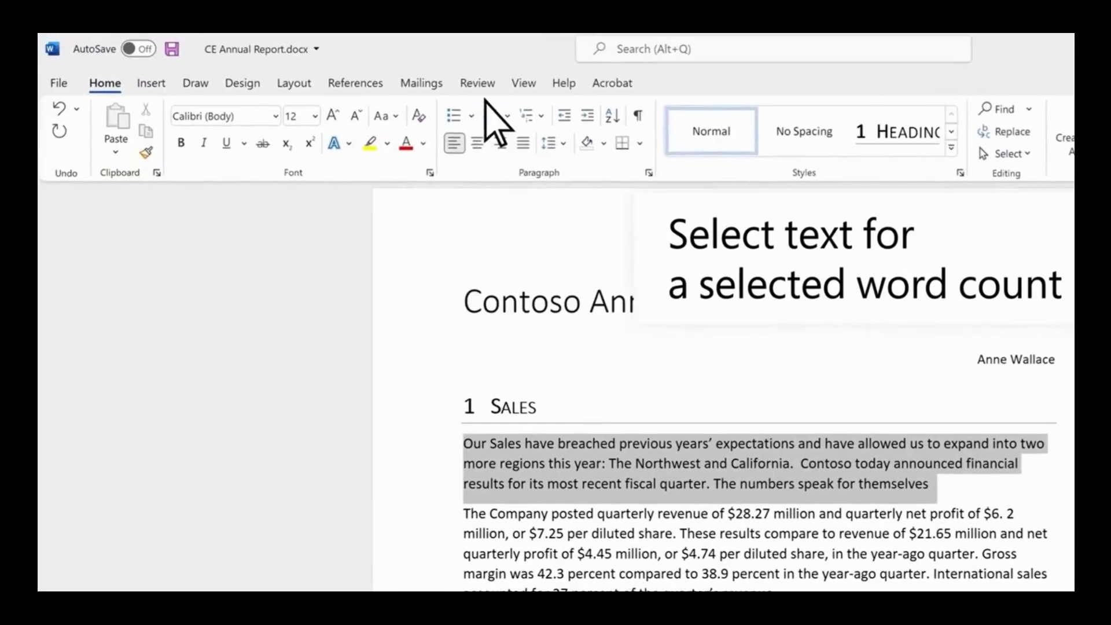
left_click(480, 86)
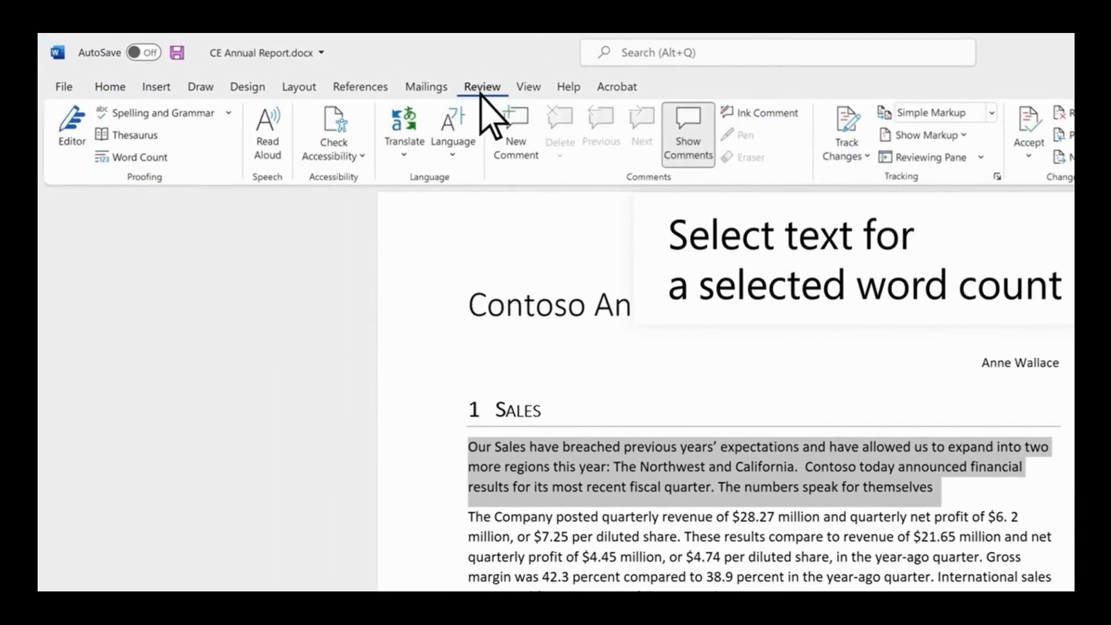
left_click(139, 157)
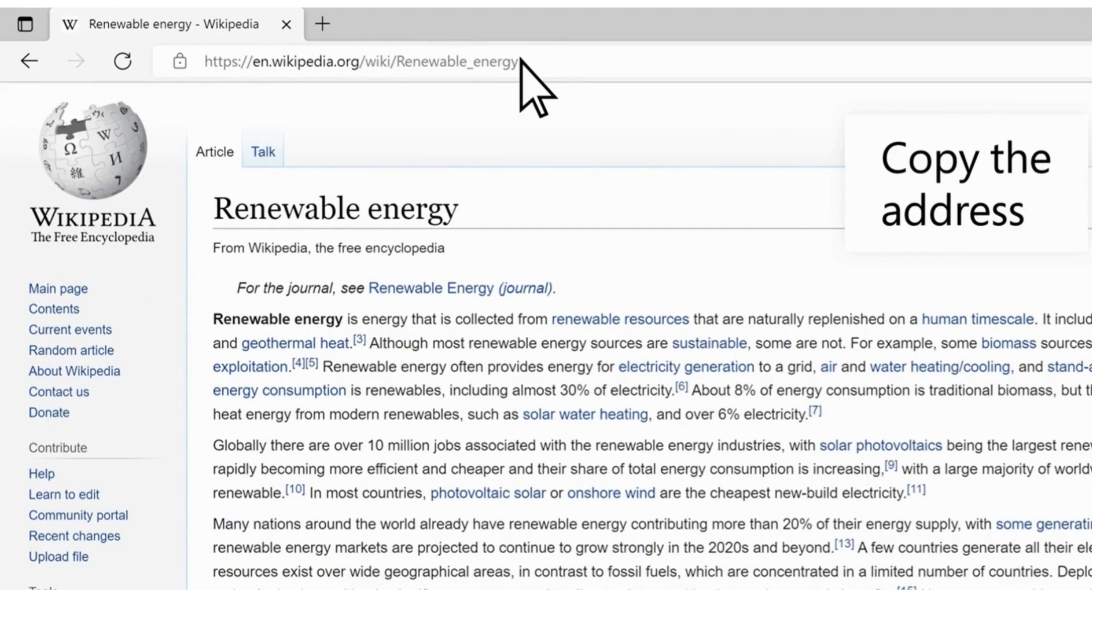
Copy the web address of Wikipedia's Renewable energy article and paste it into the Word research paper.
right_click(520, 58)
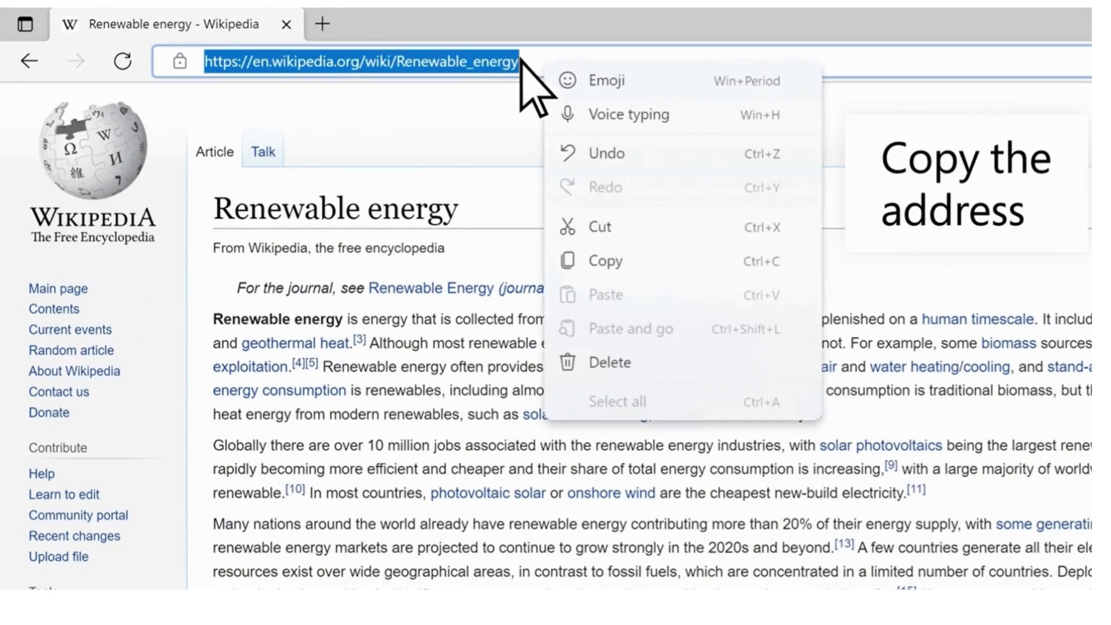
left_click(629, 261)
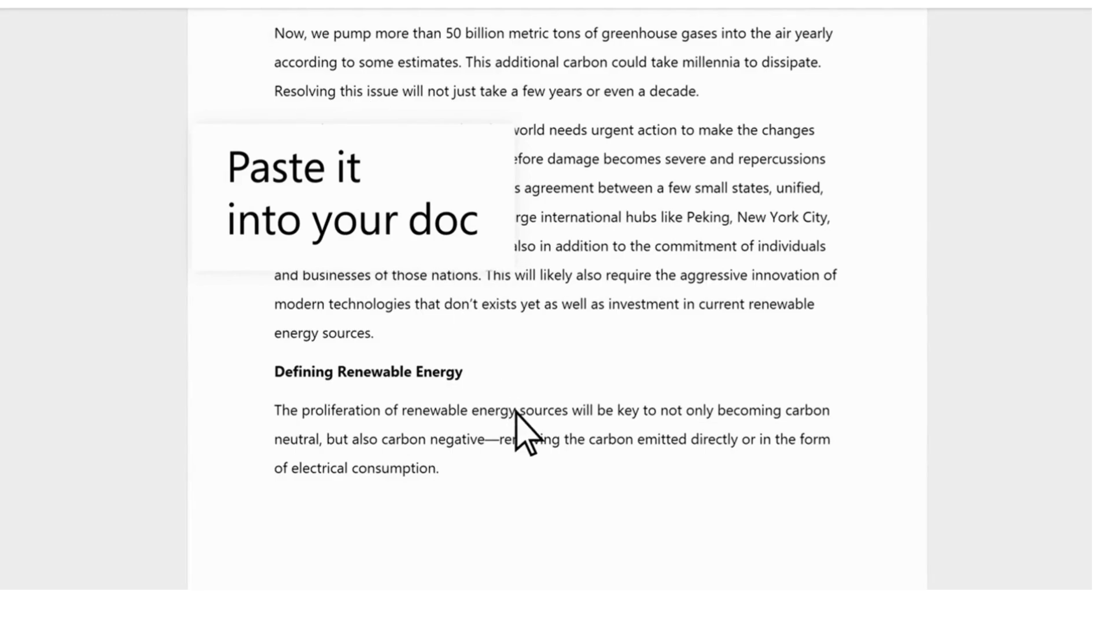
key("ctrl+v")
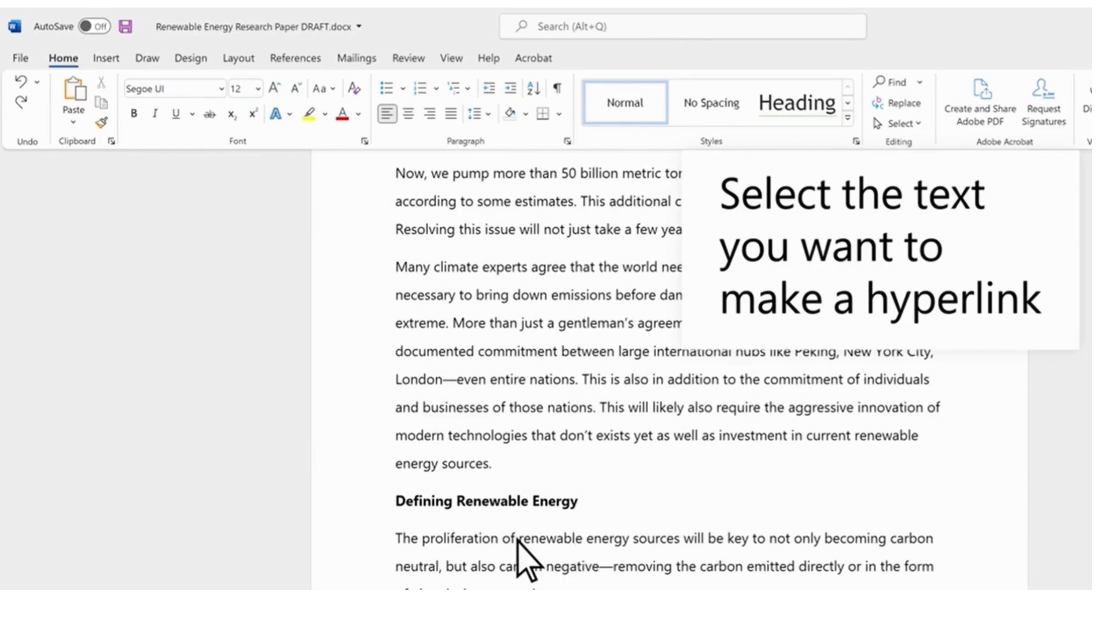
left_click_drag(517, 539, 632, 541)
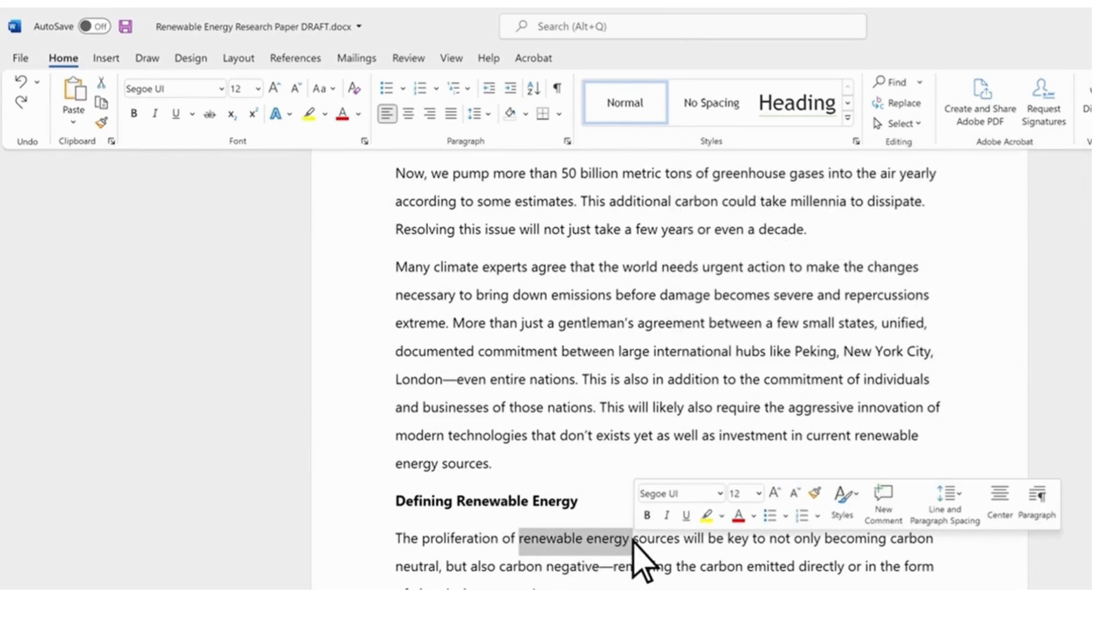
left_click(106, 59)
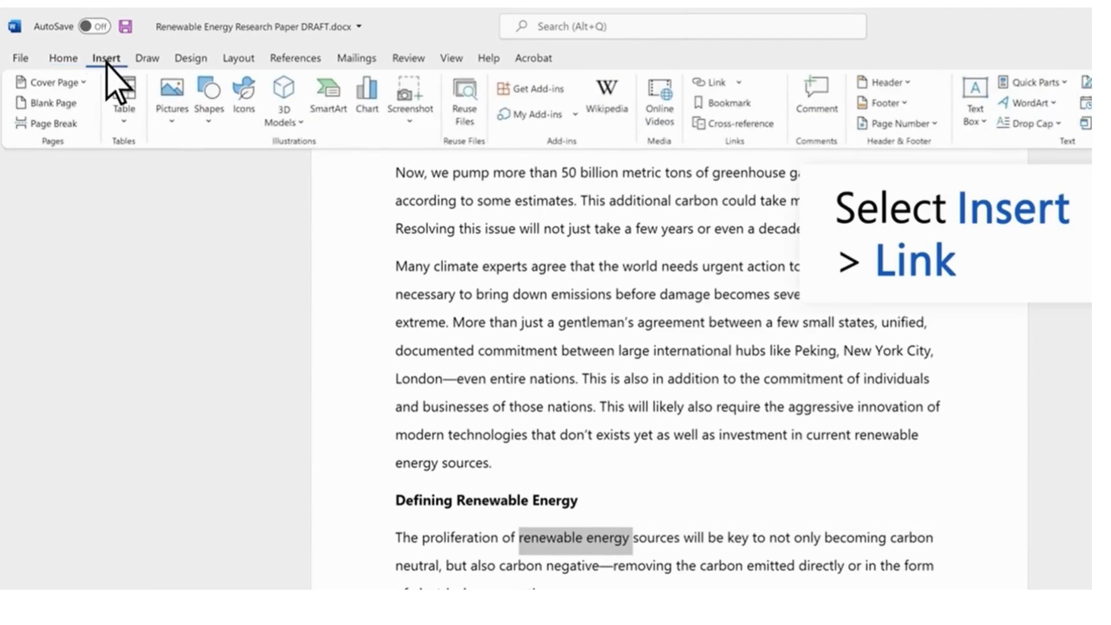
left_click(739, 83)
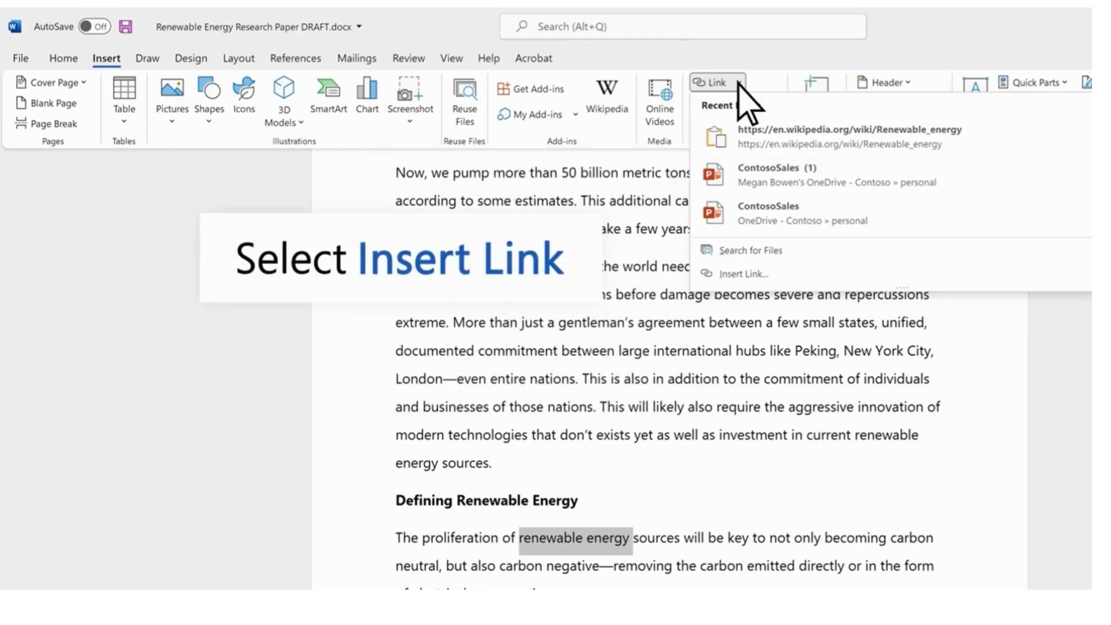
left_click(771, 273)
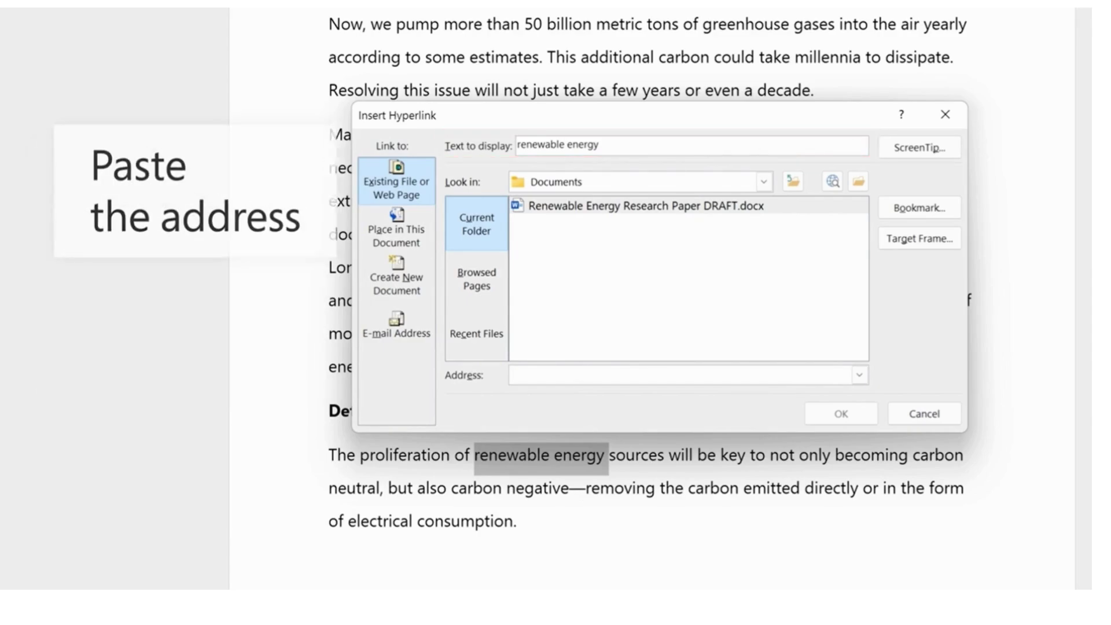
type("https://en.wikipedia.org/wiki/Renewable_energy")
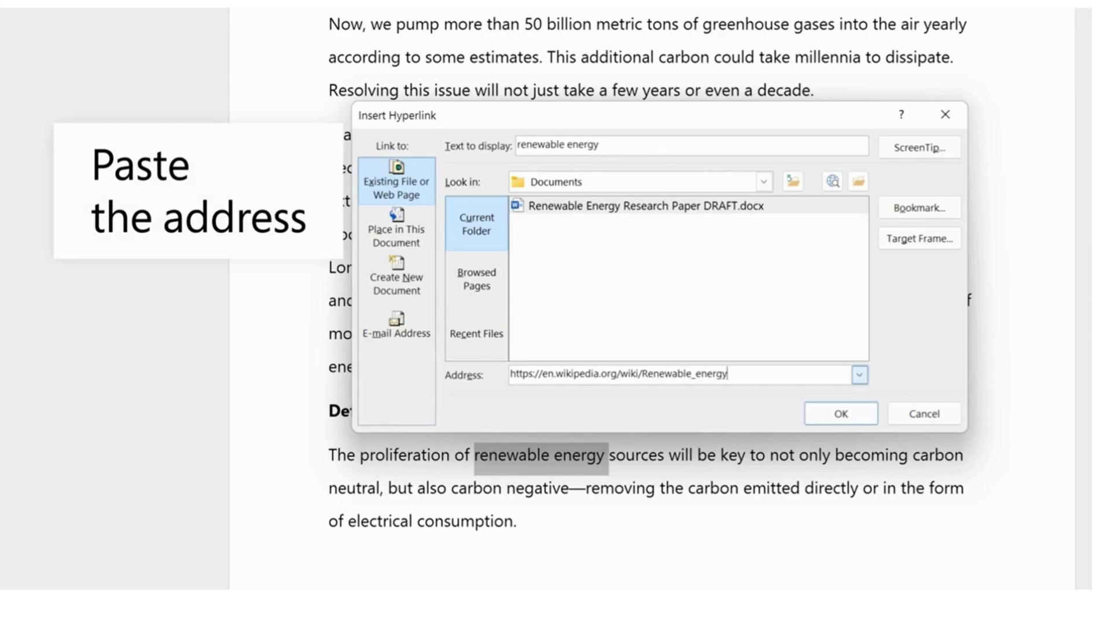
left_click(841, 415)
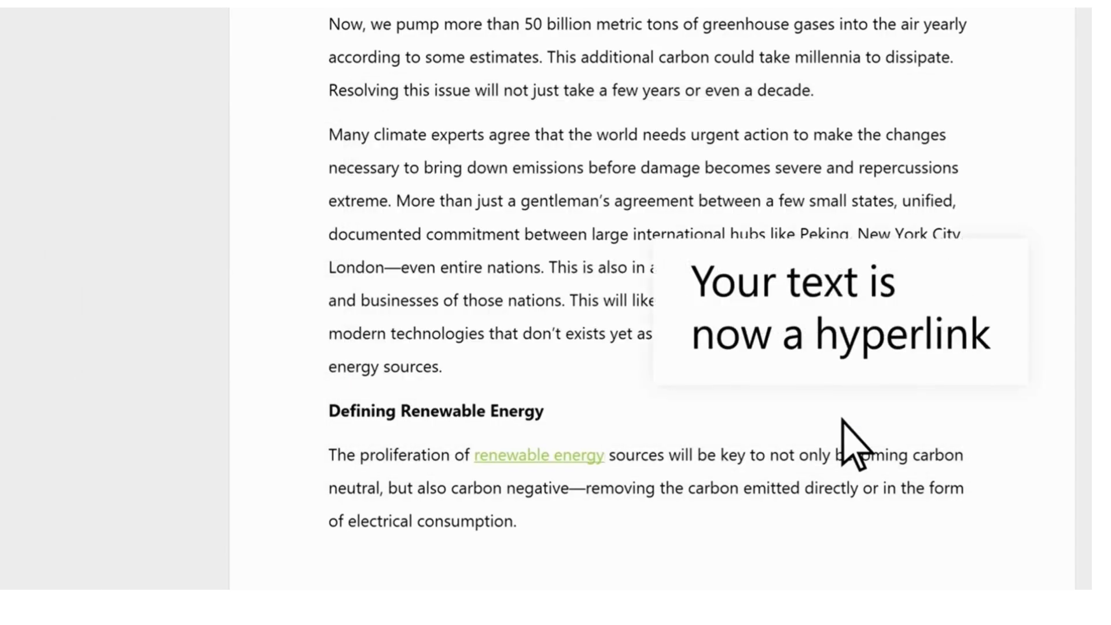
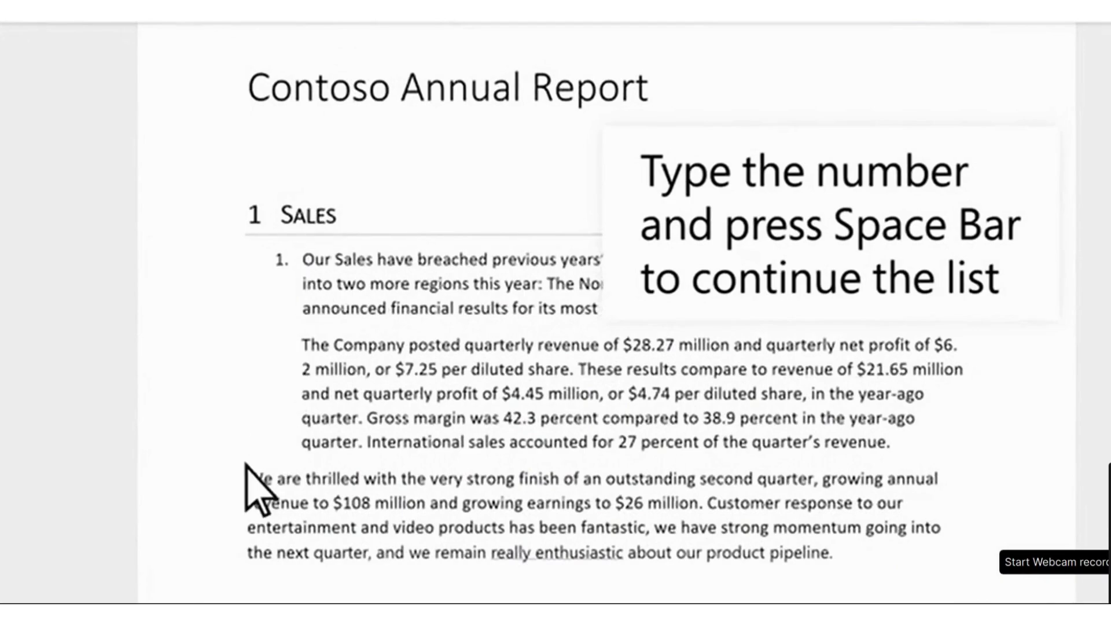
Continue the numbered list by making the paragraph starting "We are thrilled" item 2 under Sales.
left_click(248, 470)
type("2.")
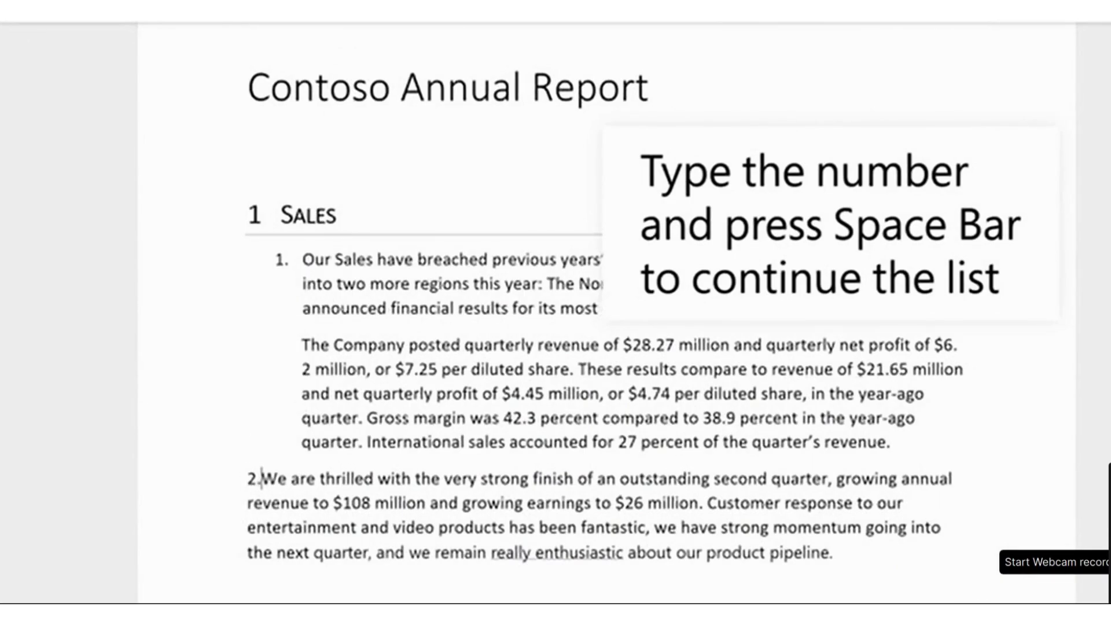
key("space")
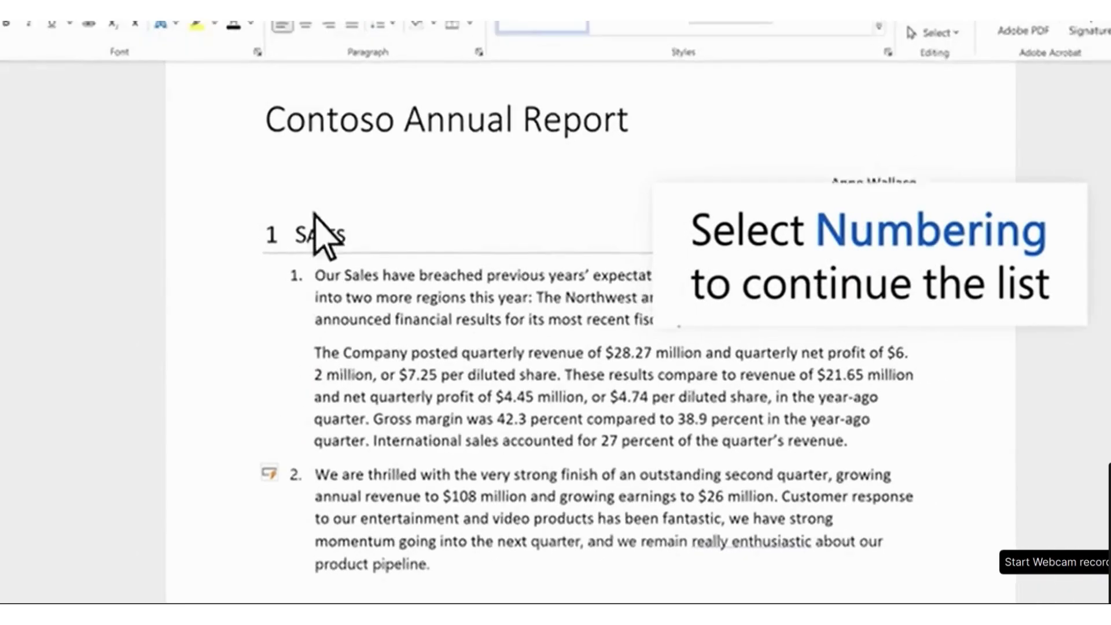
left_click(337, 62)
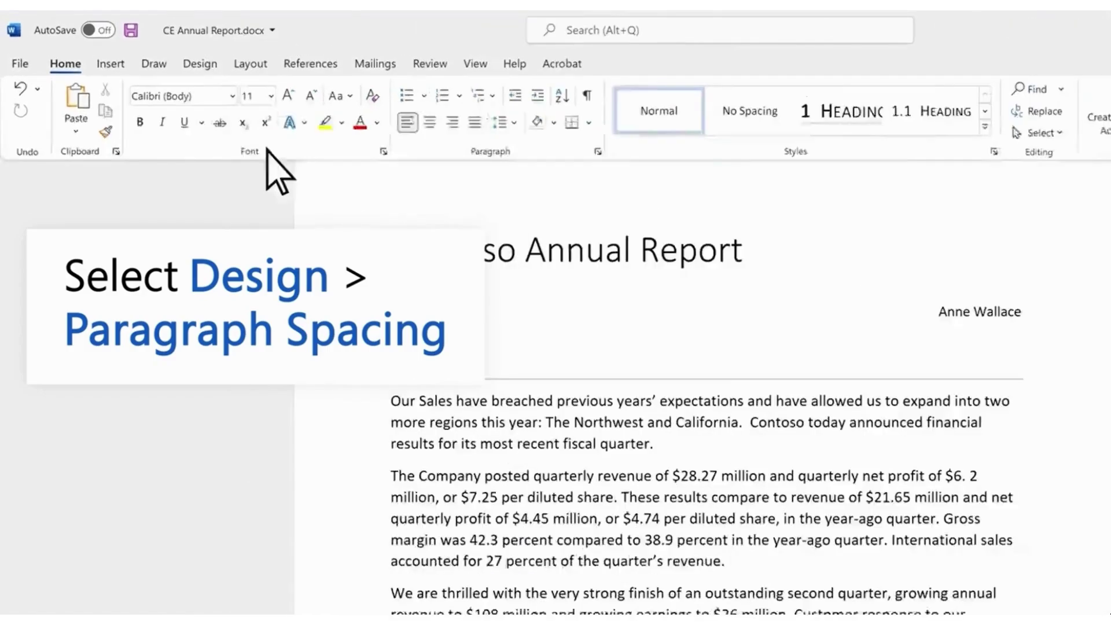
Set the paragraph spacing of the whole annual report to double.
left_click(158, 53)
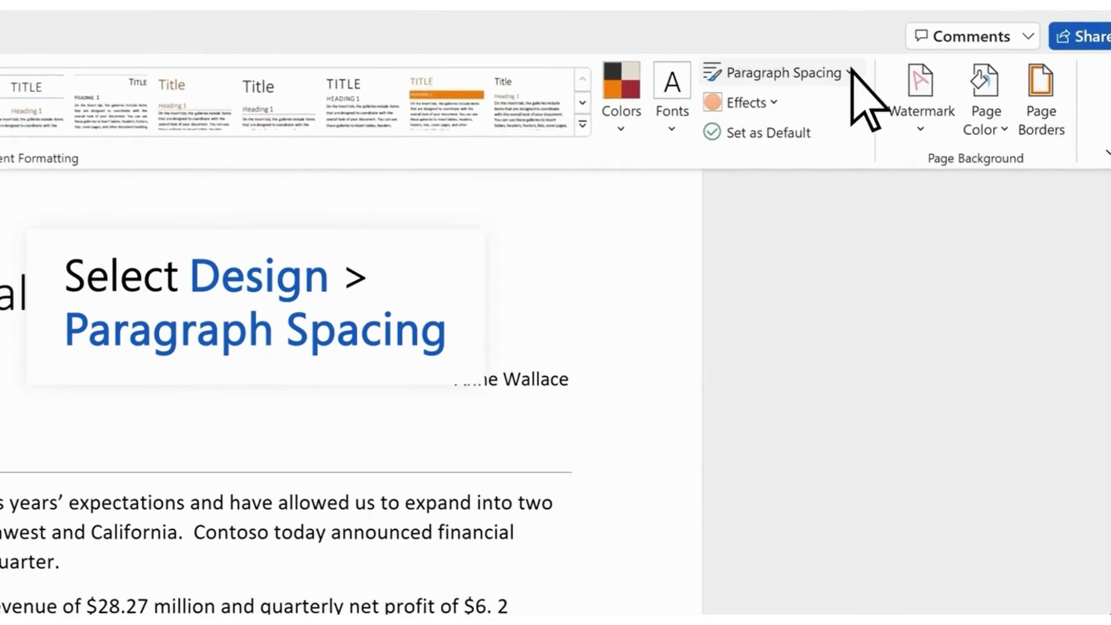
left_click(849, 72)
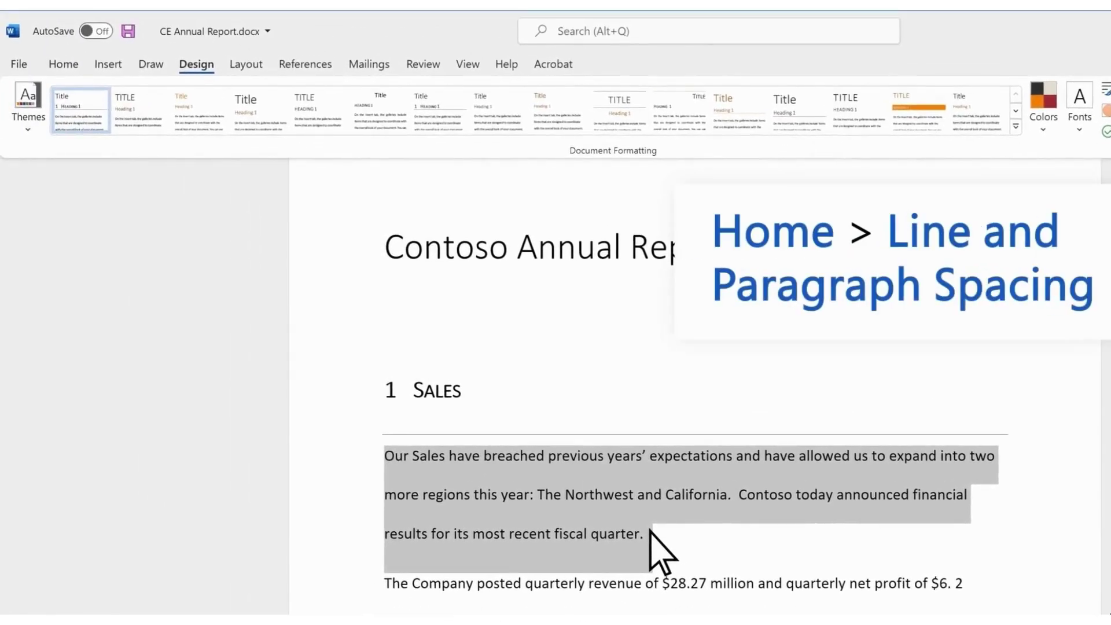
Set the line spacing of the selected first Sales paragraph to 1.5.
left_click(64, 67)
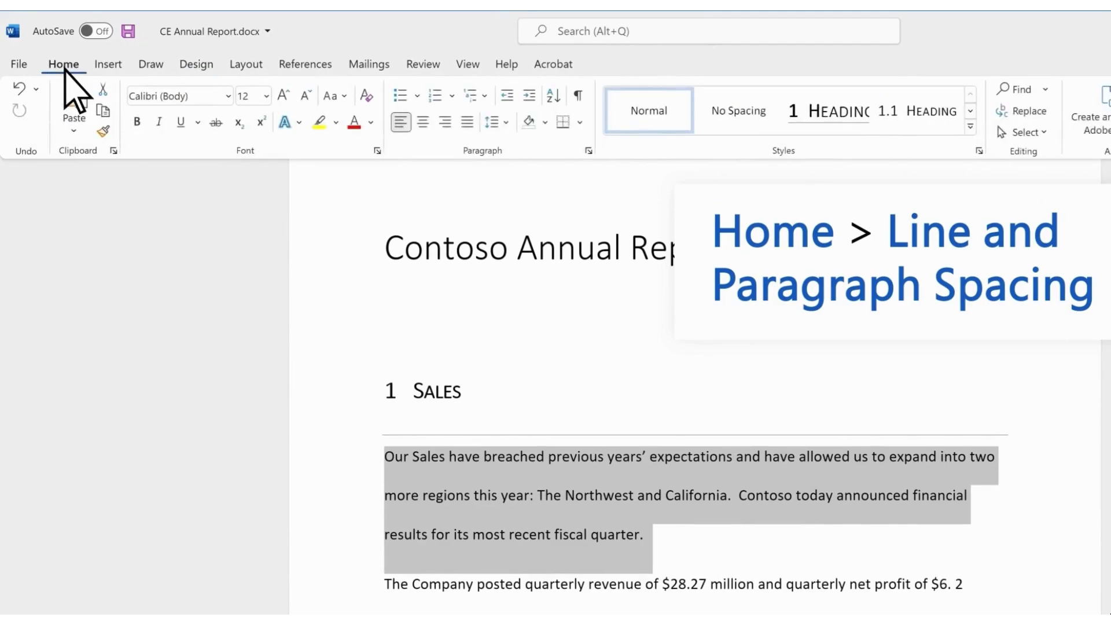
left_click(506, 122)
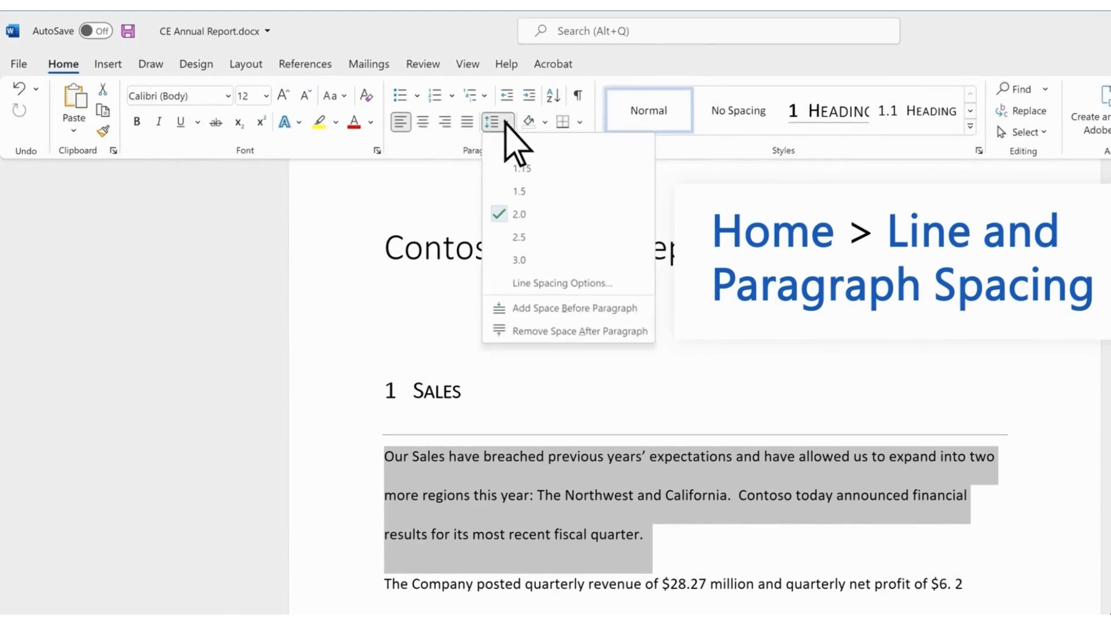
left_click(531, 191)
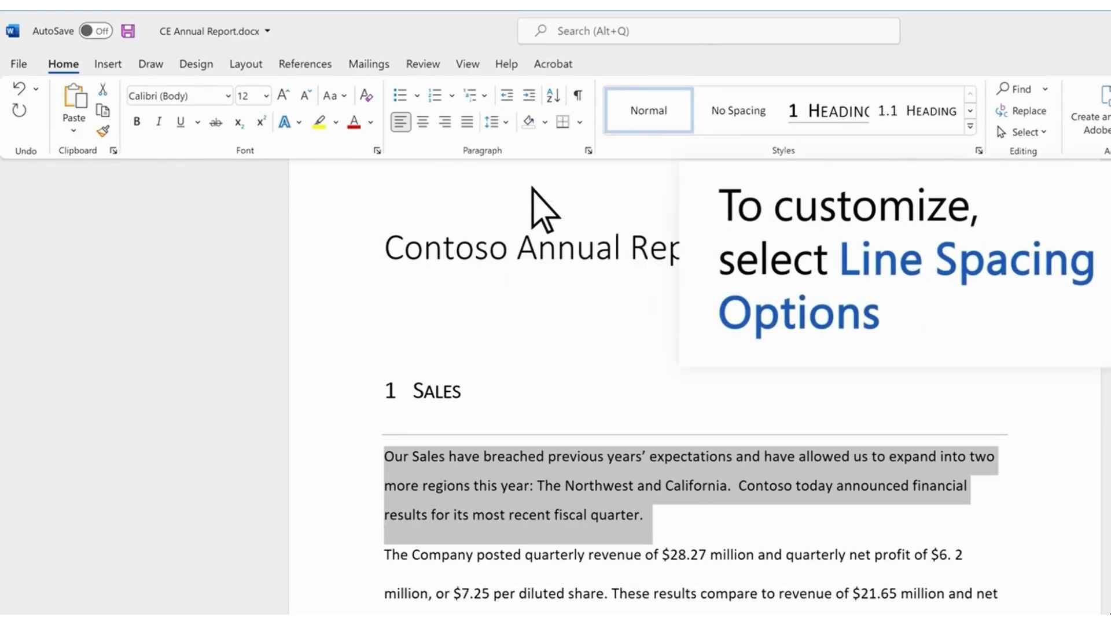
Set the spacing before and after the first Sales paragraph to 12 pt each in the line spacing options.
left_click(505, 122)
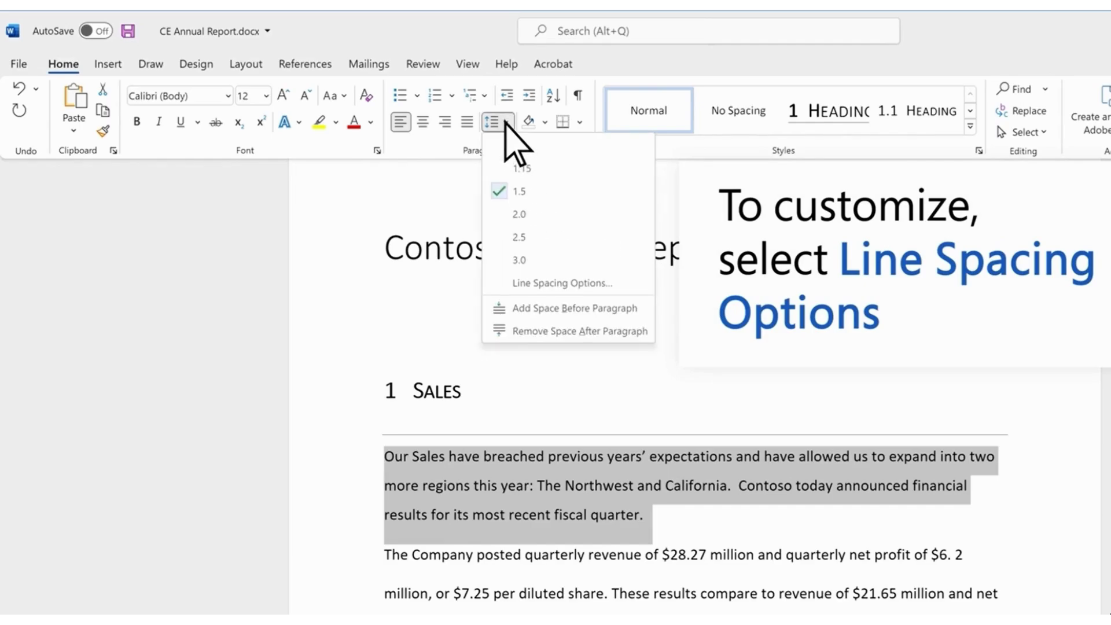
left_click(614, 284)
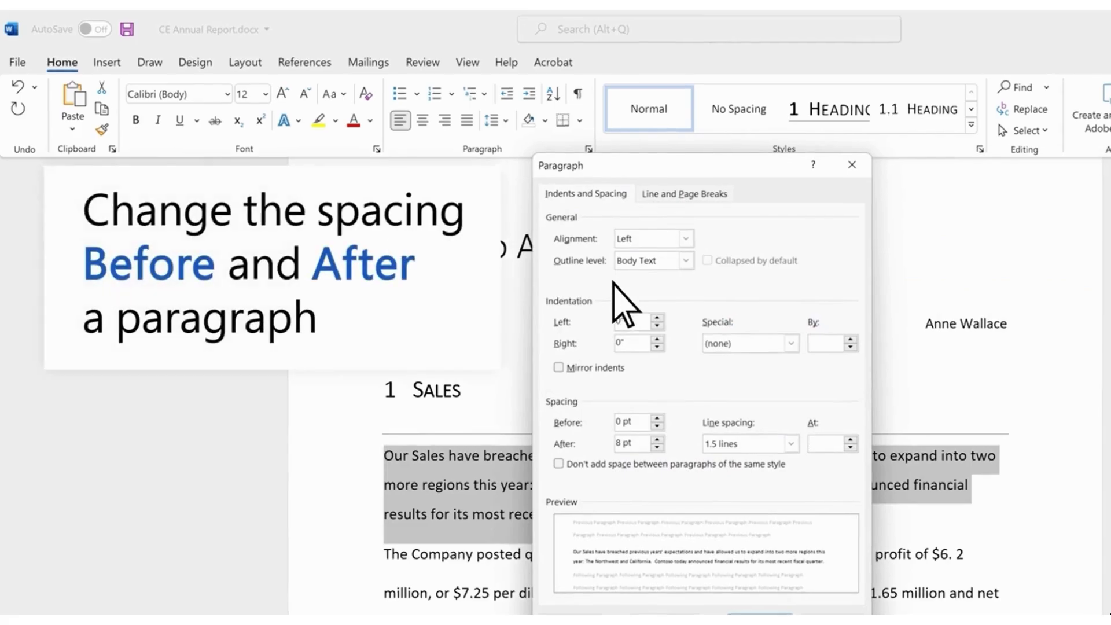
double_click(617, 423)
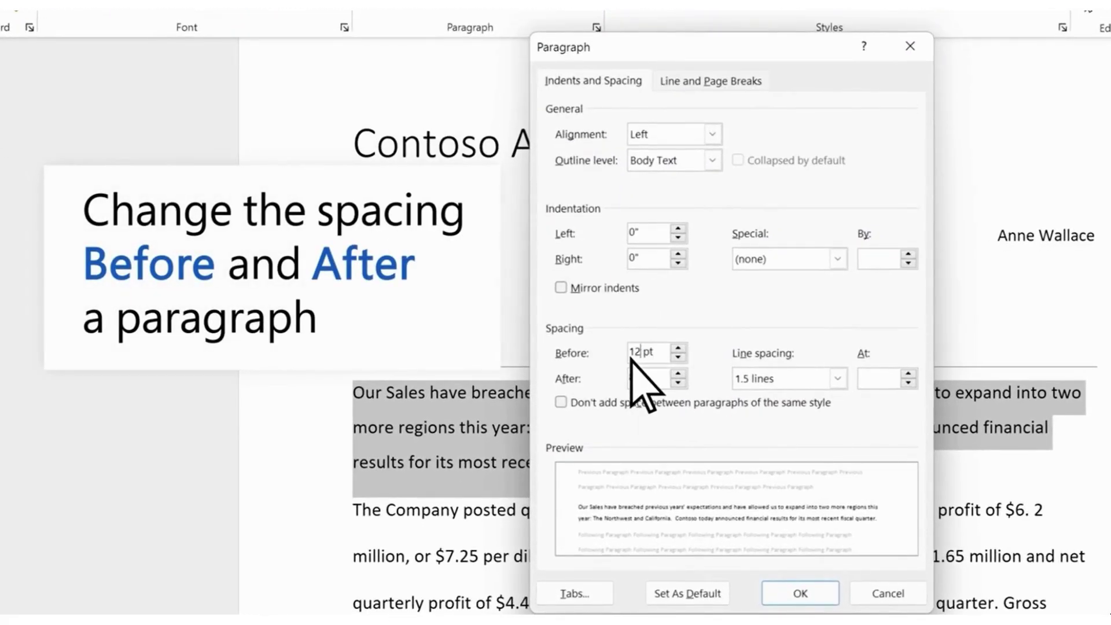
double_click(631, 378)
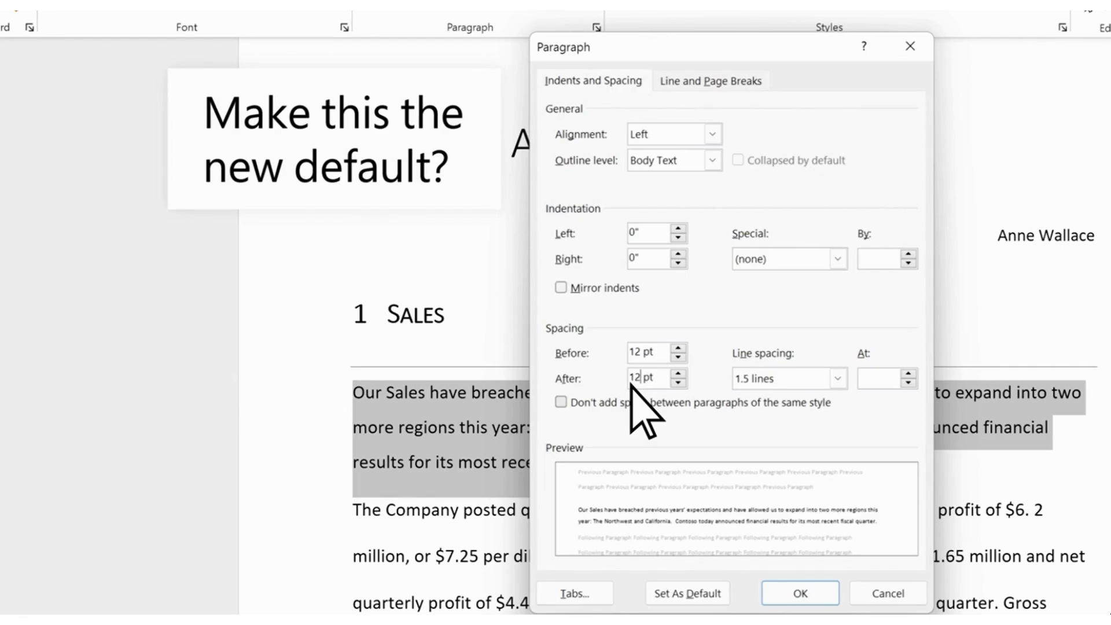
Make these paragraph settings the default for all documents based on the Normal.dotm template.
left_click(687, 594)
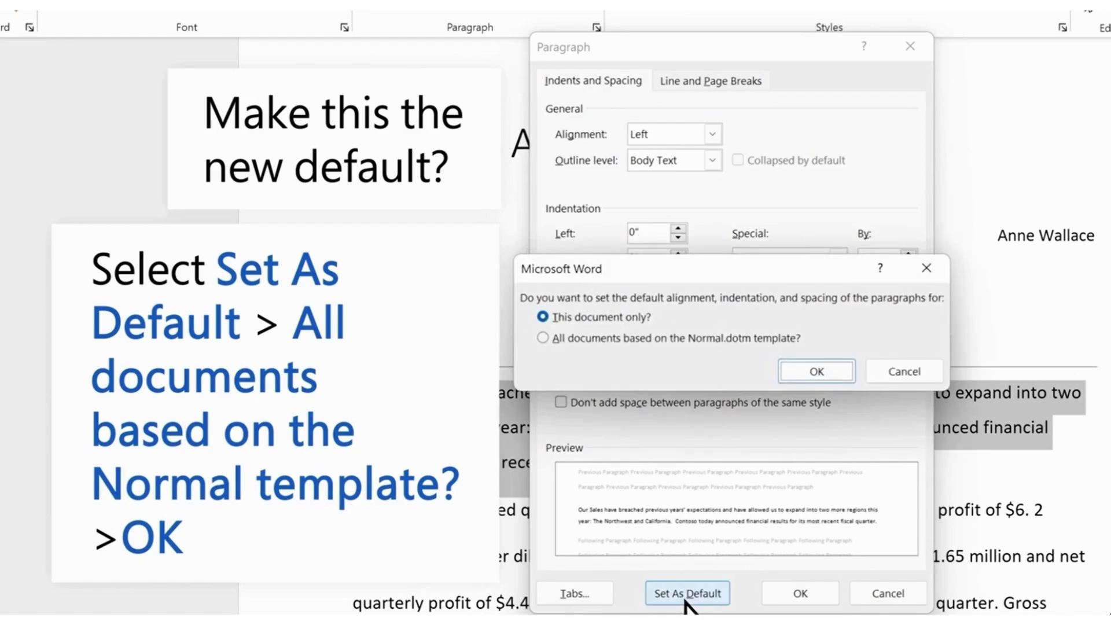
left_click(543, 337)
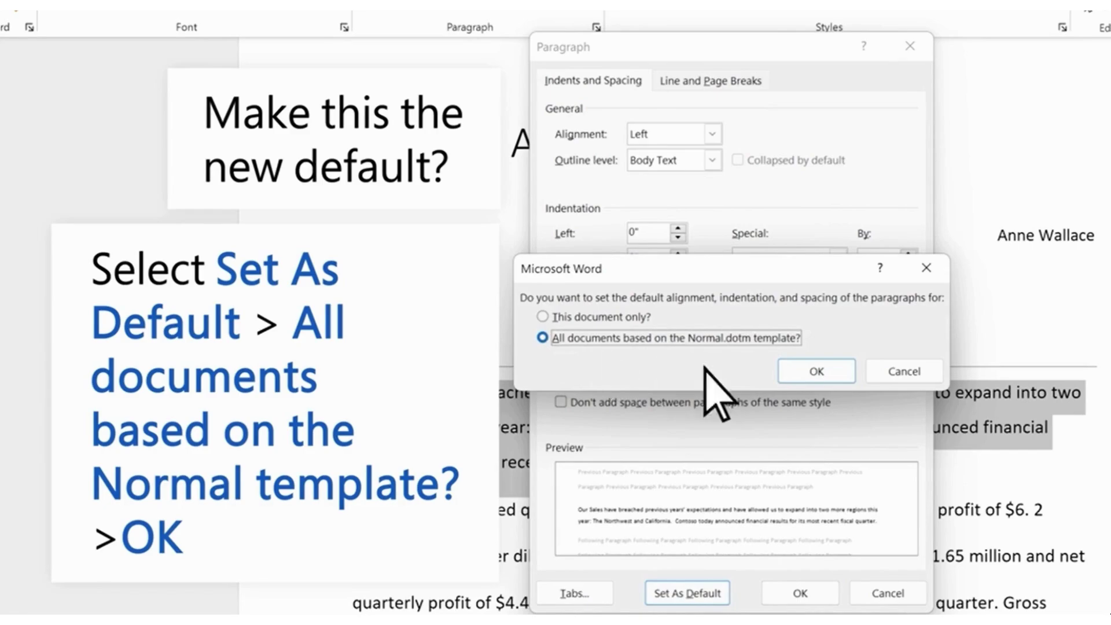
left_click(817, 371)
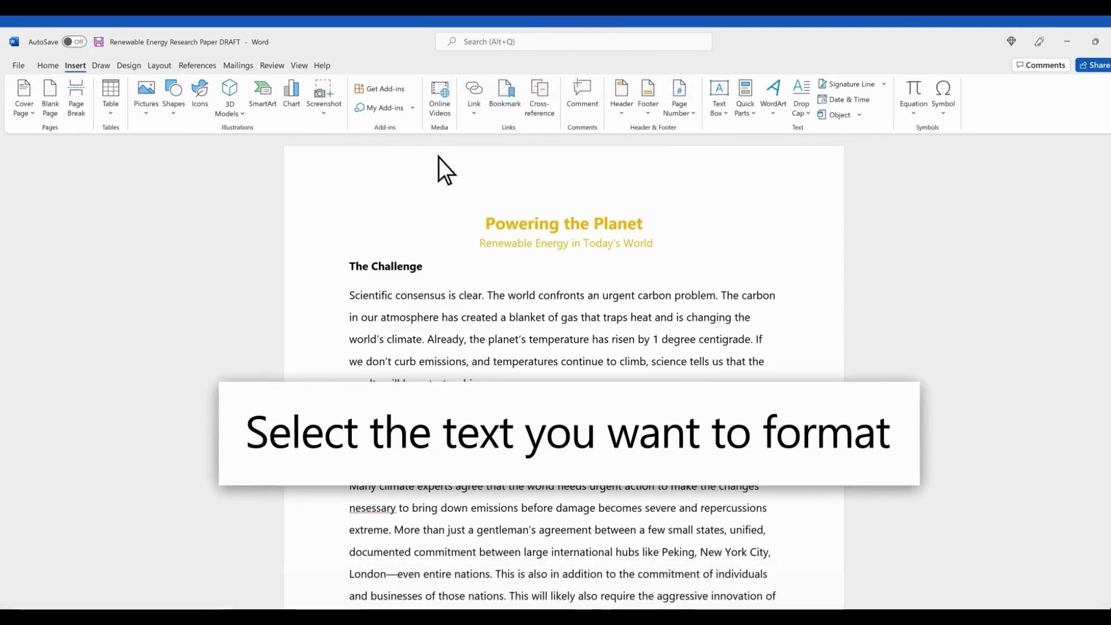
Apply the Title style to the heading "Powering the Planet" in the renewable energy research paper.
left_click_drag(482, 224, 643, 223)
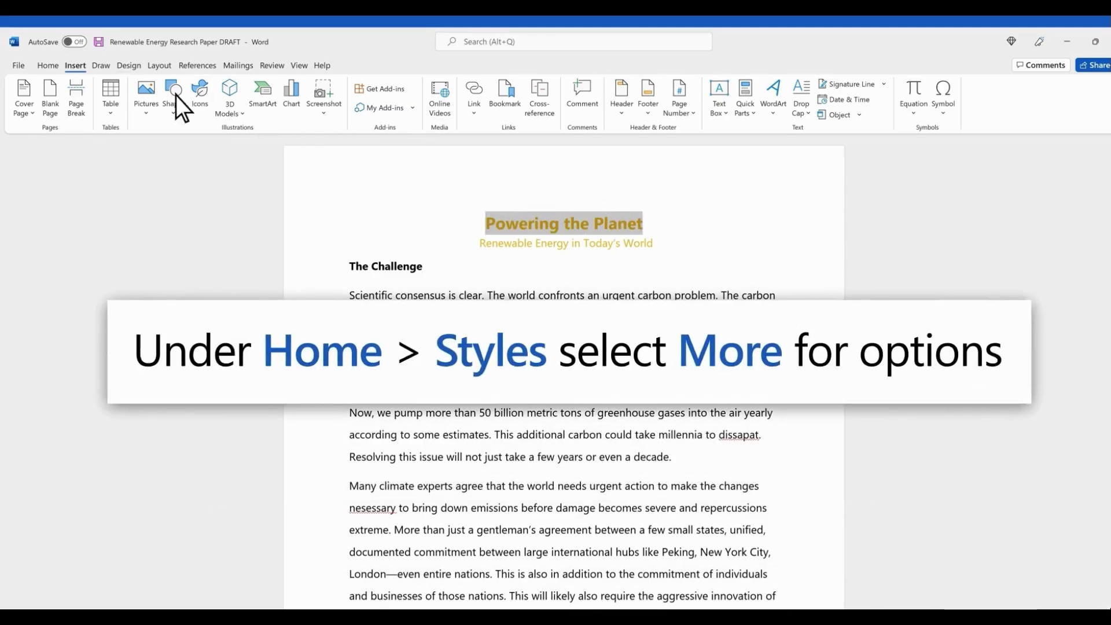
left_click(54, 65)
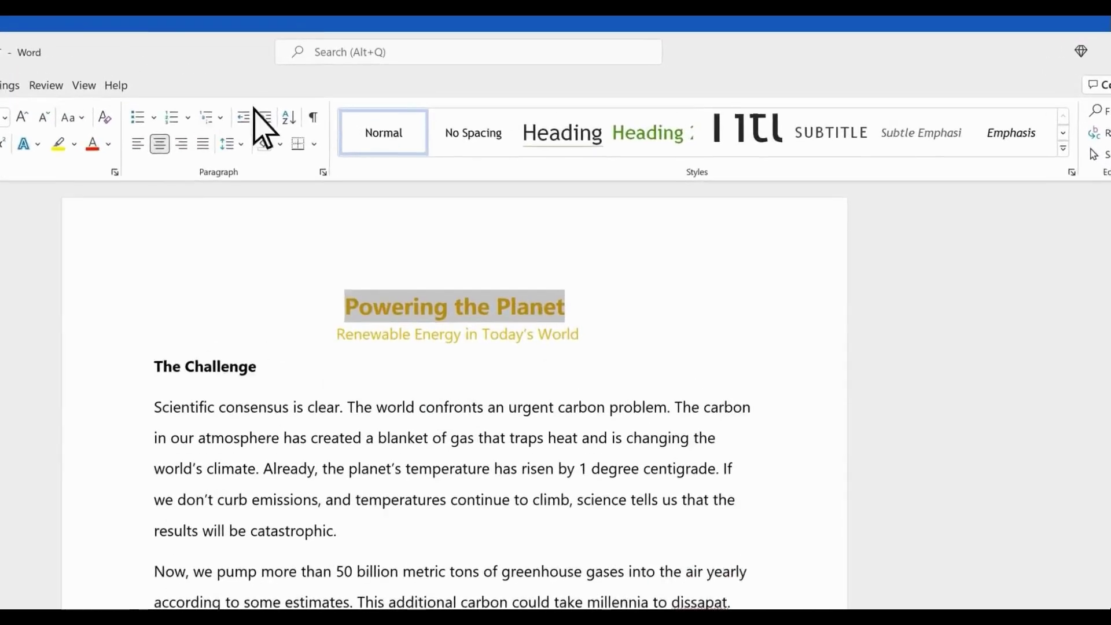
left_click(1063, 149)
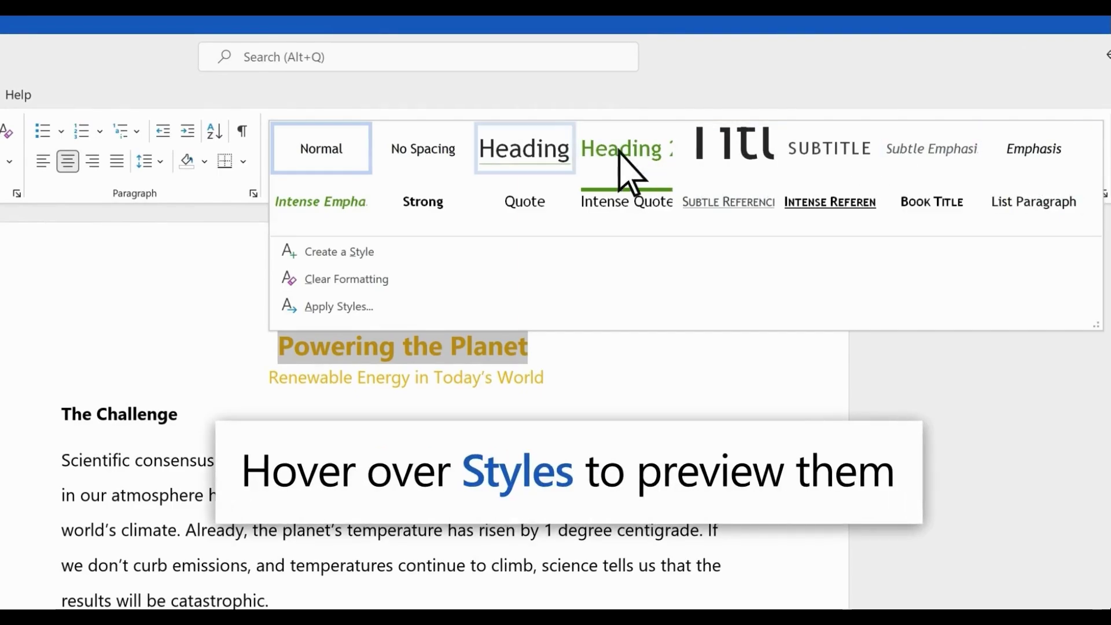
left_click(721, 151)
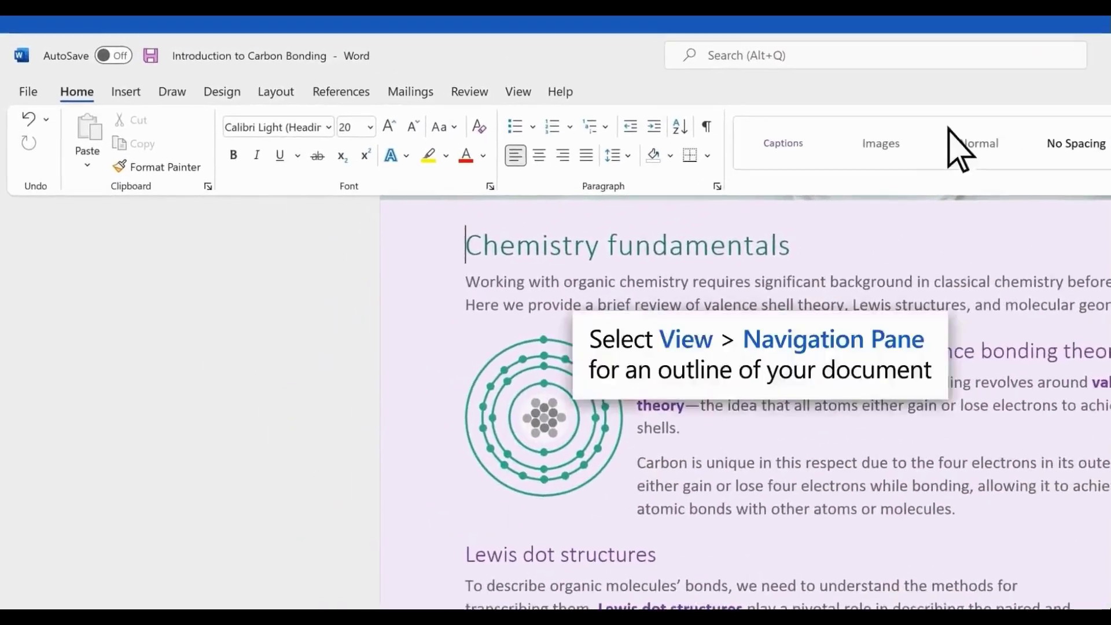
Show the document outline and move the section "Hybrid orbitals and molecular geometry" above "Lewis dot structures".
left_click(520, 93)
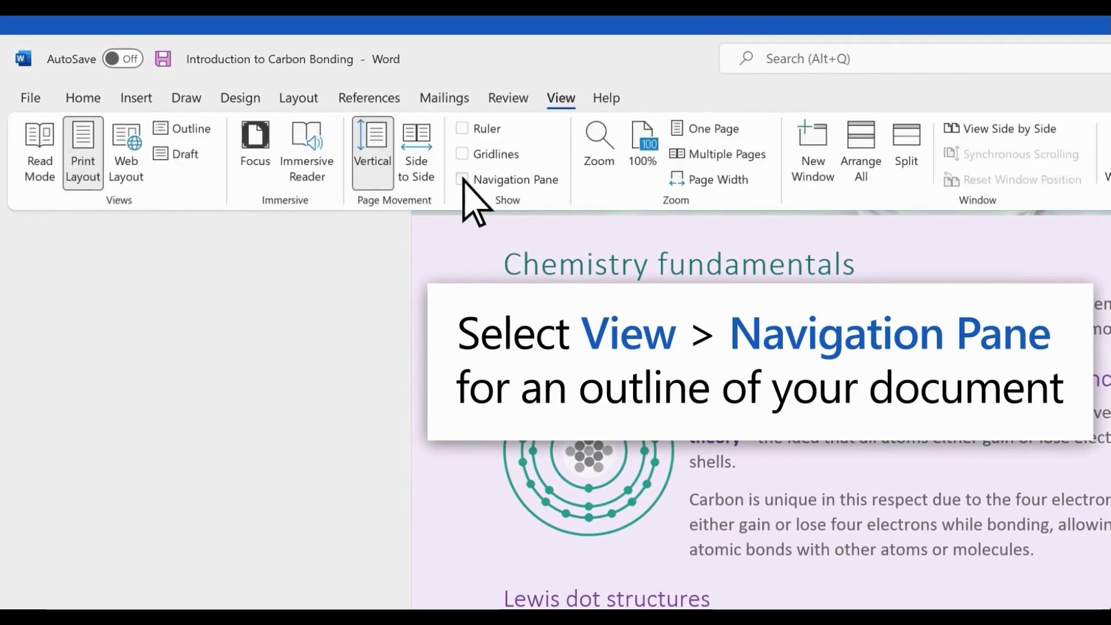
left_click(462, 180)
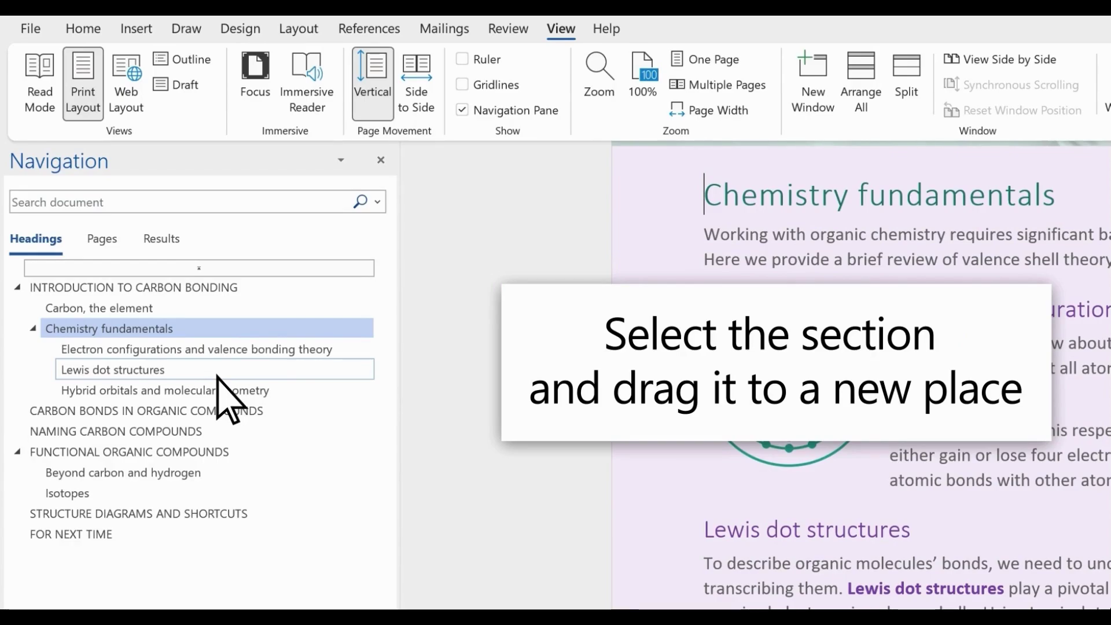
left_click(209, 388)
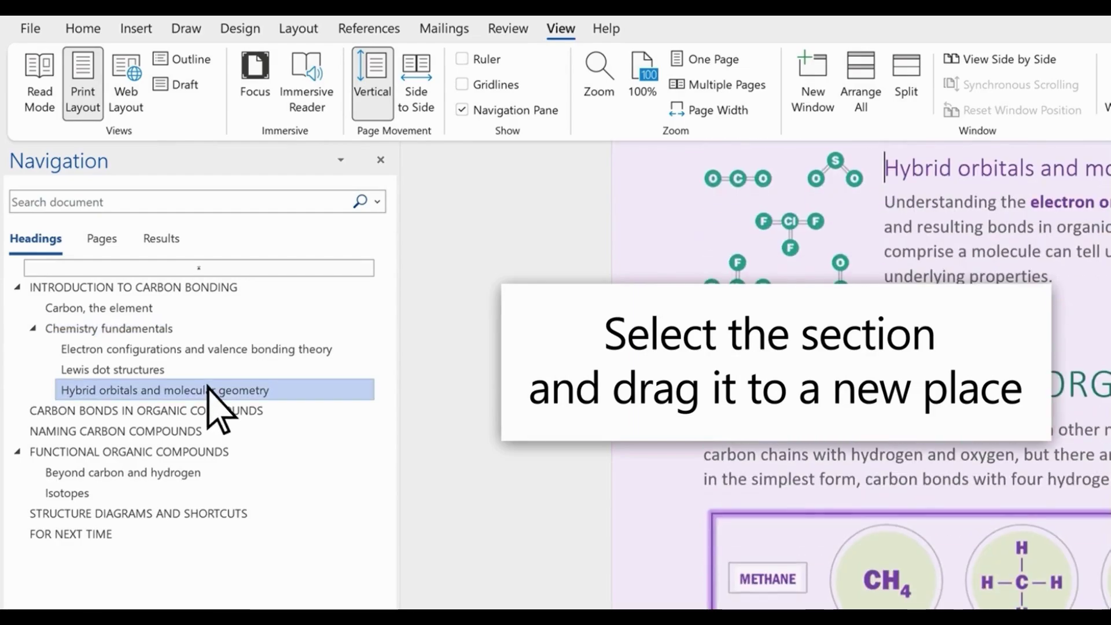
left_click_drag(208, 386, 209, 363)
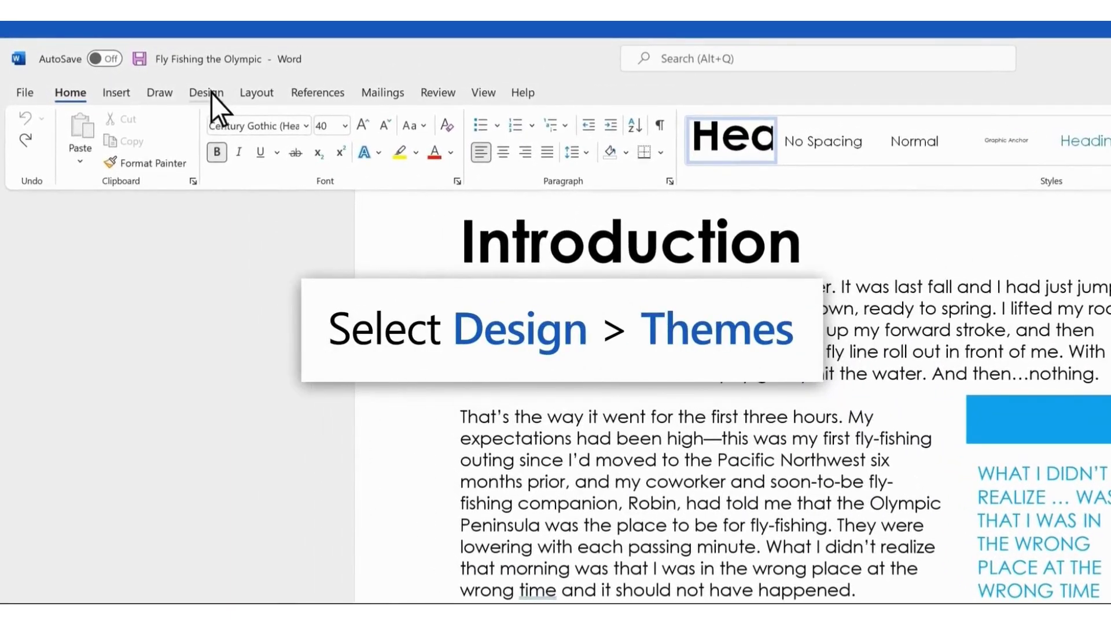
Apply the Integral theme to the Fly Fishing the Olympic document.
left_click(207, 94)
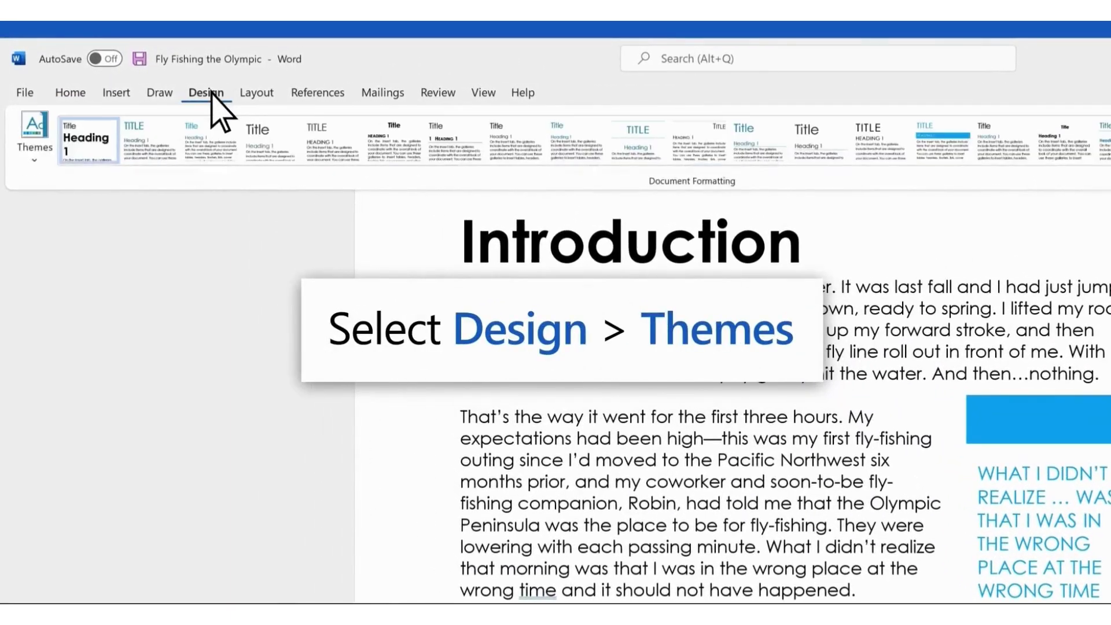
left_click(43, 137)
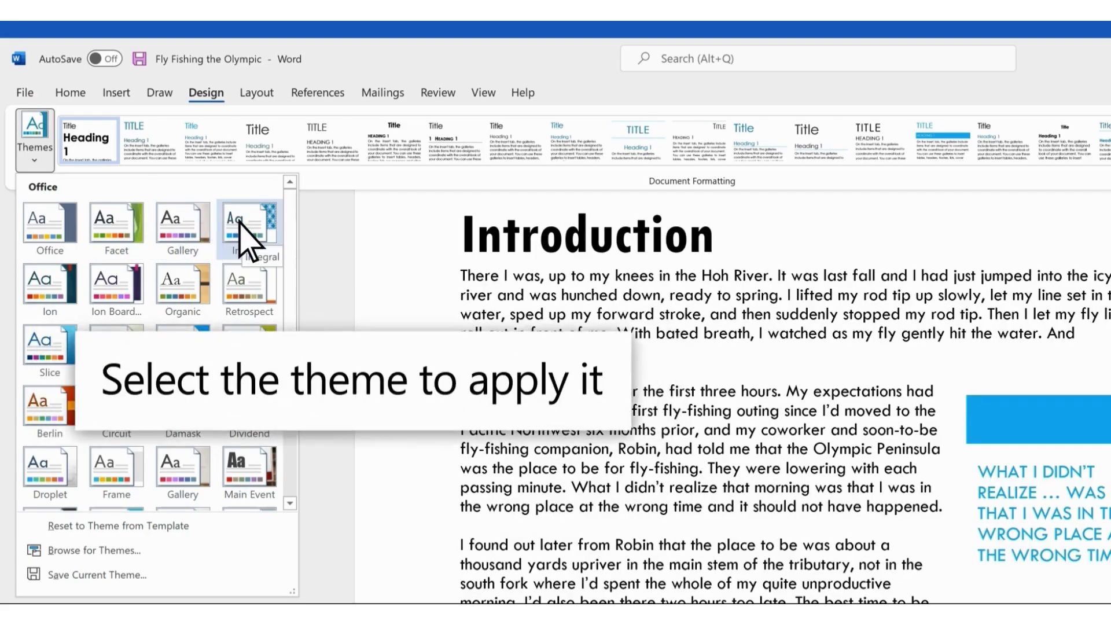
left_click(243, 229)
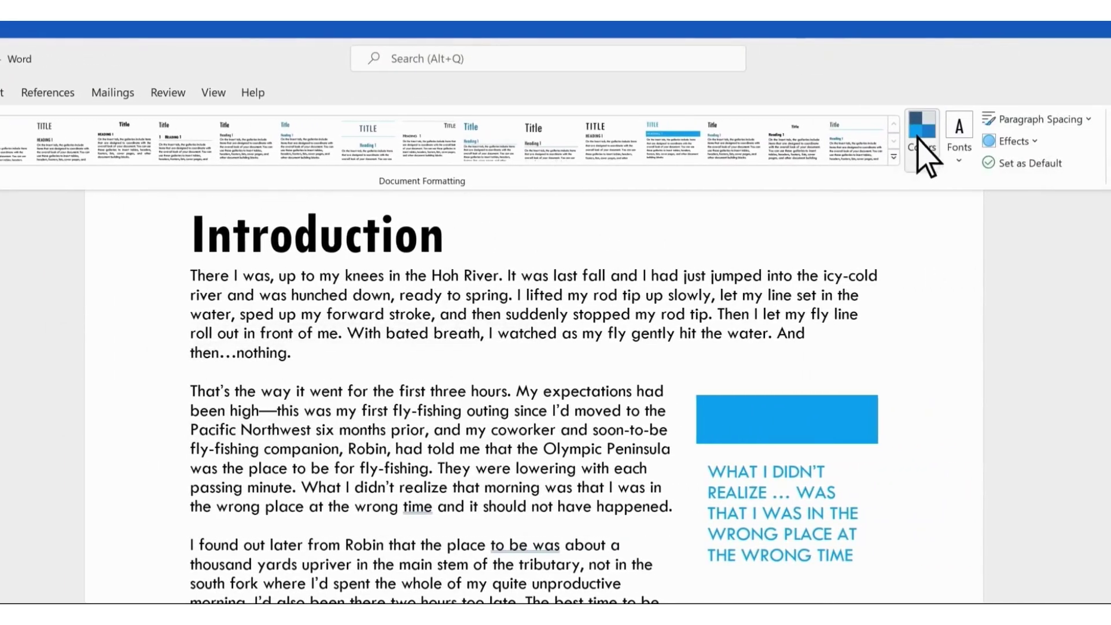
Change the document's theme colors to Red Violet and its theme fonts to Candara.
left_click(941, 139)
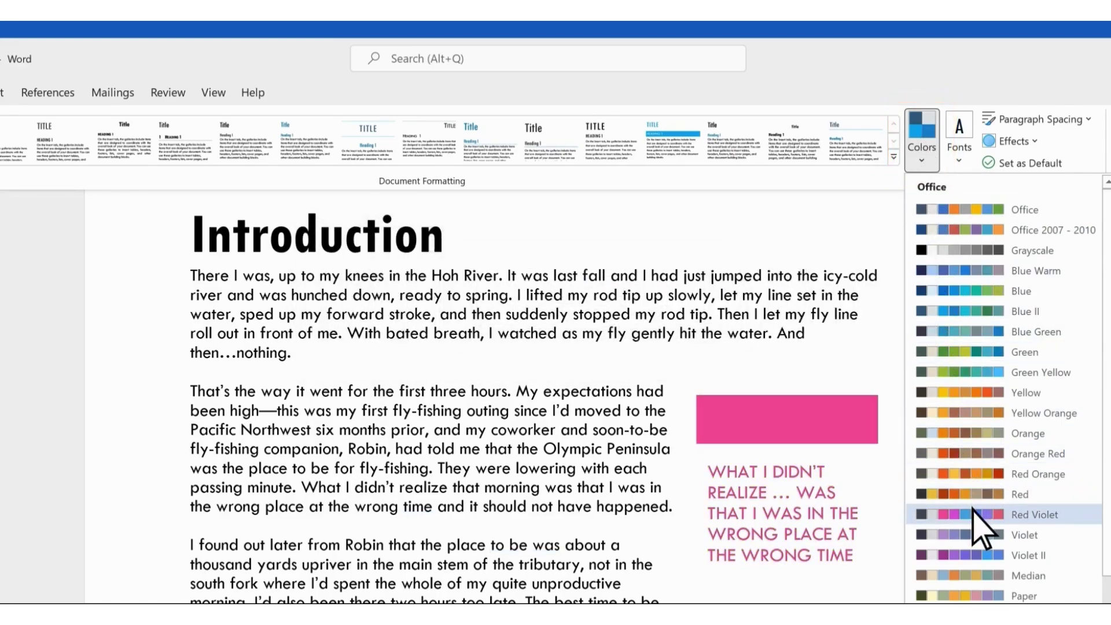
left_click(974, 514)
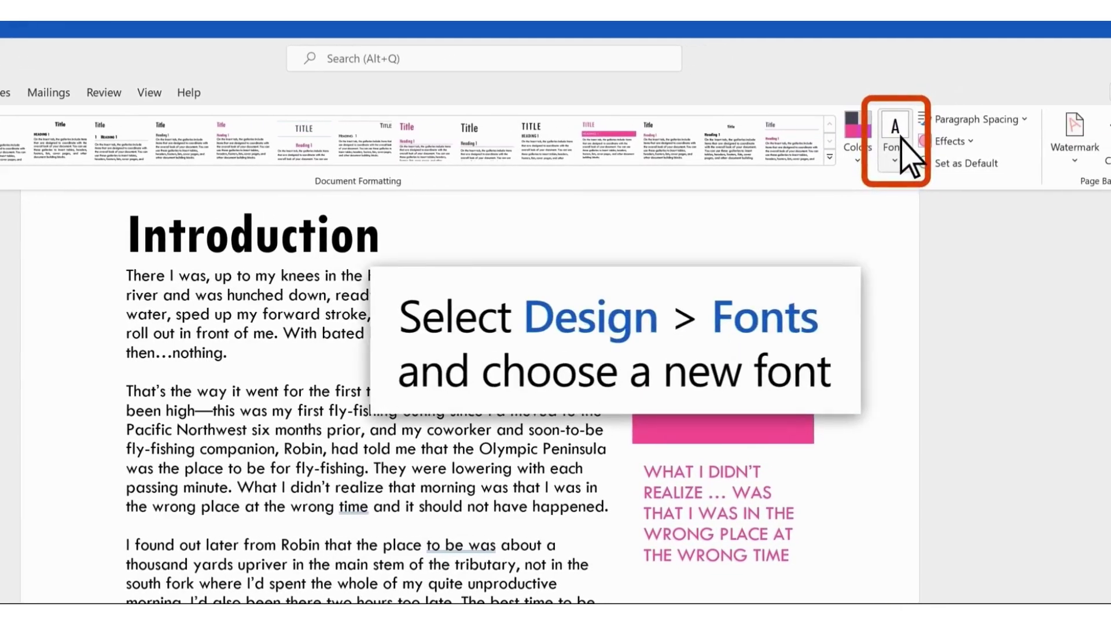
left_click(903, 141)
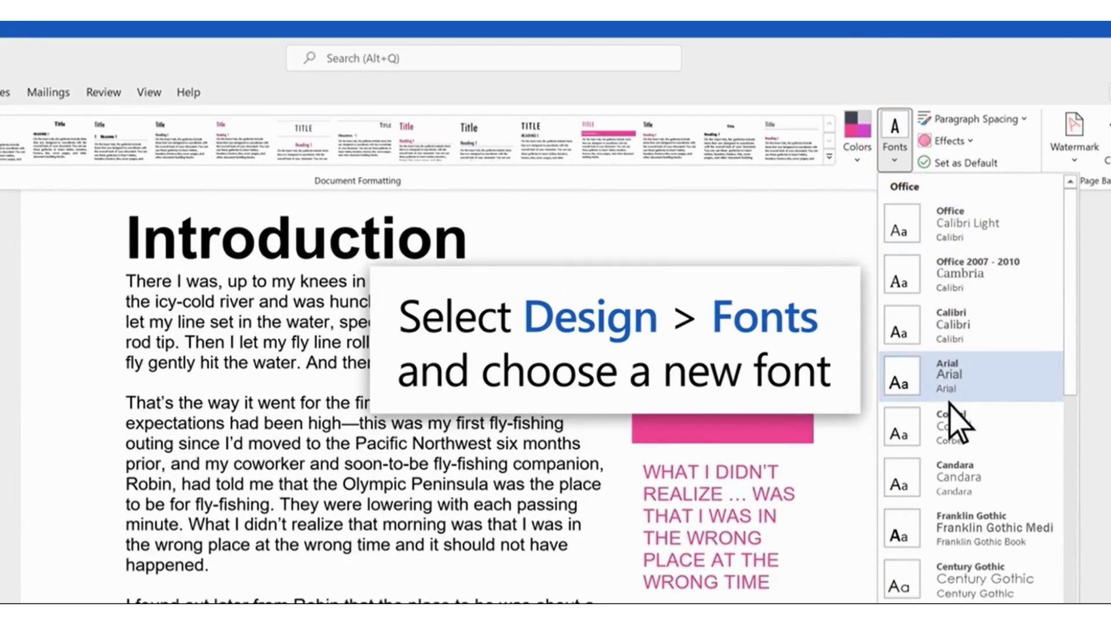
left_click(963, 483)
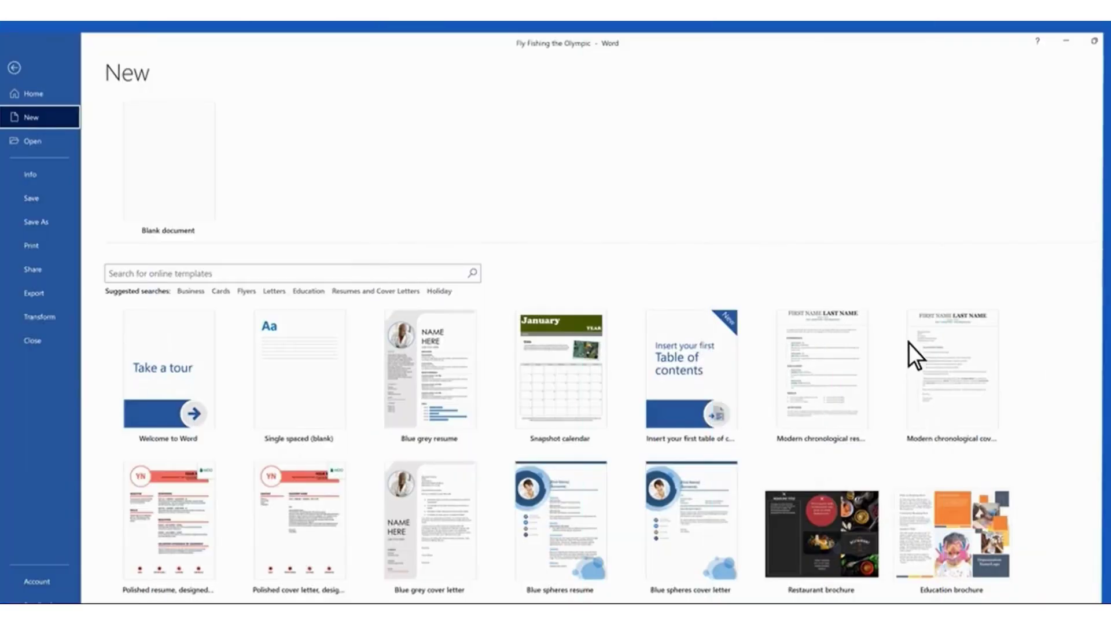
Browse the templates for a new document and search the online templates for "report".
scroll(602, 348, "down", 4)
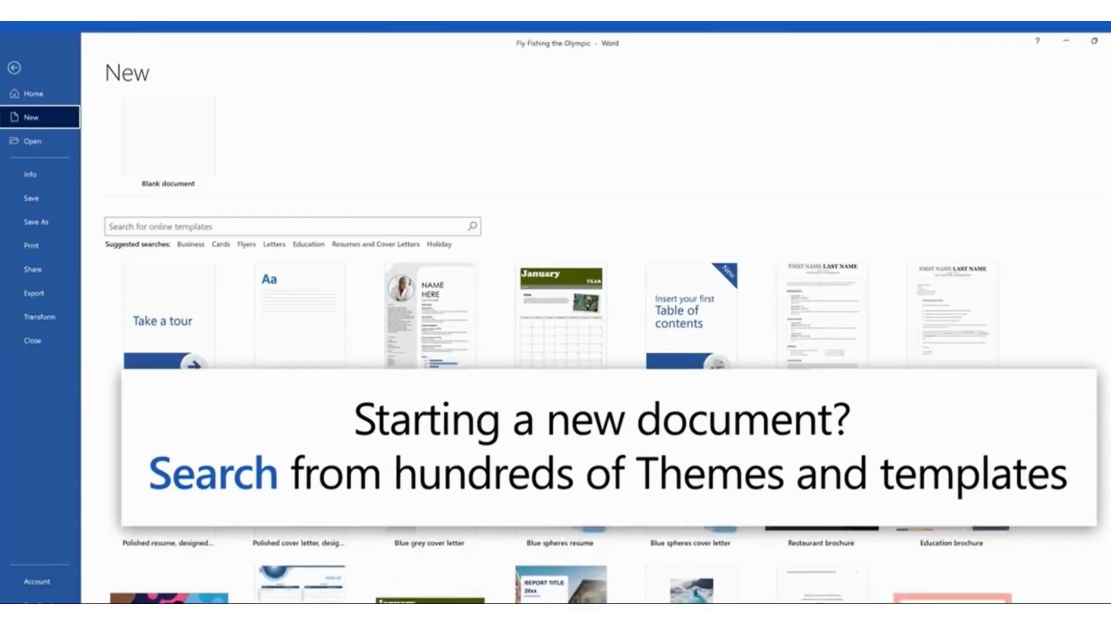
scroll(602, 347, "up", 2)
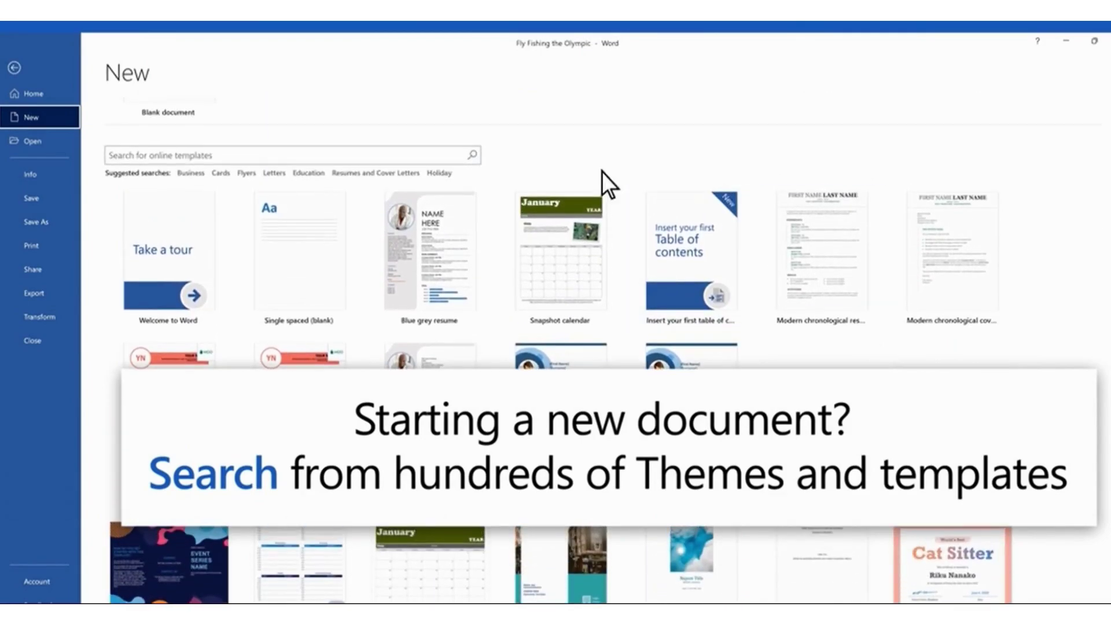
left_click(426, 153)
type("report")
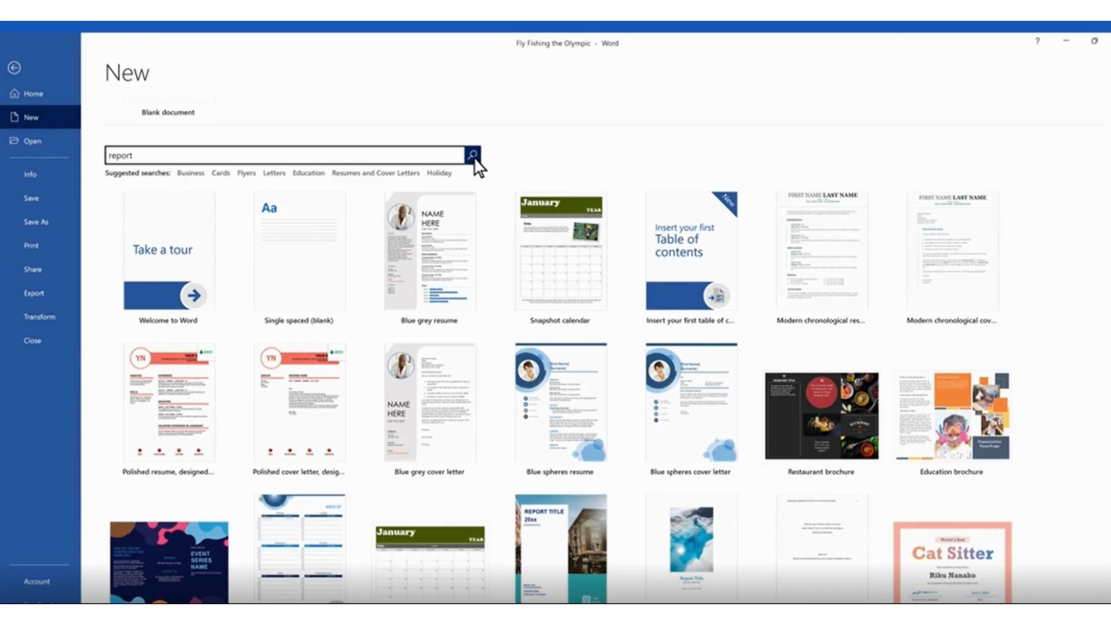
left_click(473, 156)
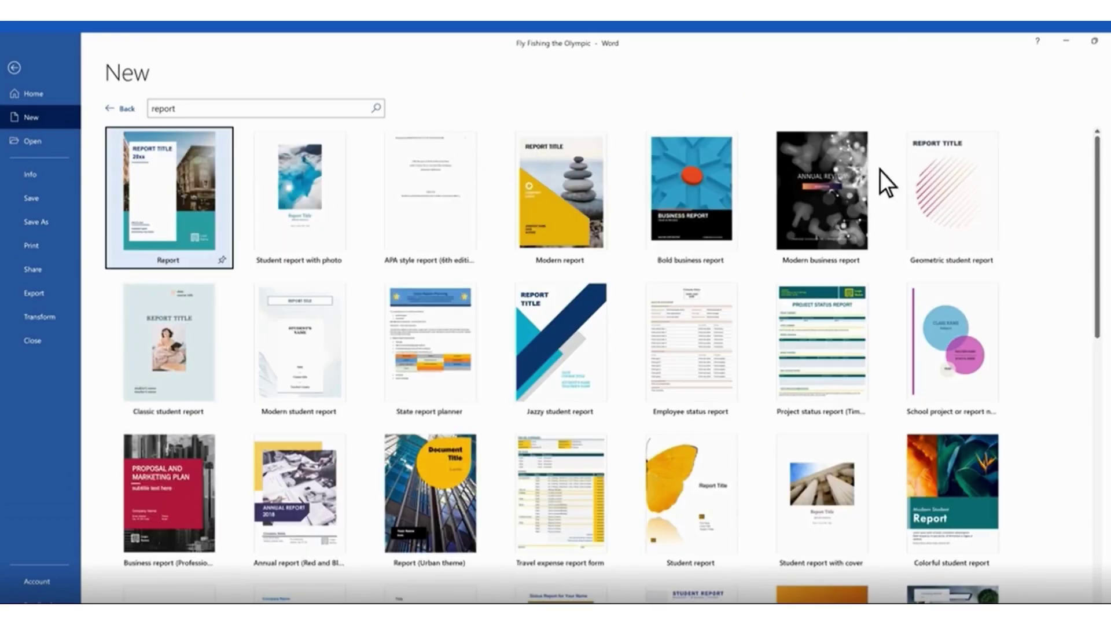
Look through the report templates found by the online search.
scroll(1095, 188, "down", 1)
left_click_drag(1096, 197, 1100, 458)
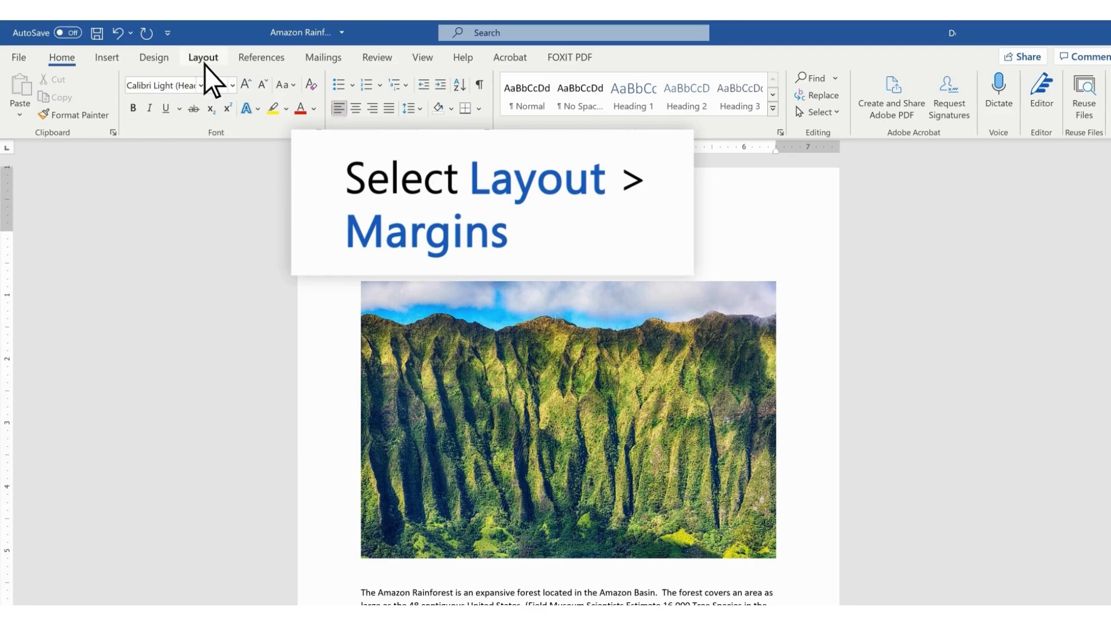
Give the Amazon Rainforest document custom page margins, with a left margin of 1.5".
left_click(204, 62)
left_click(20, 107)
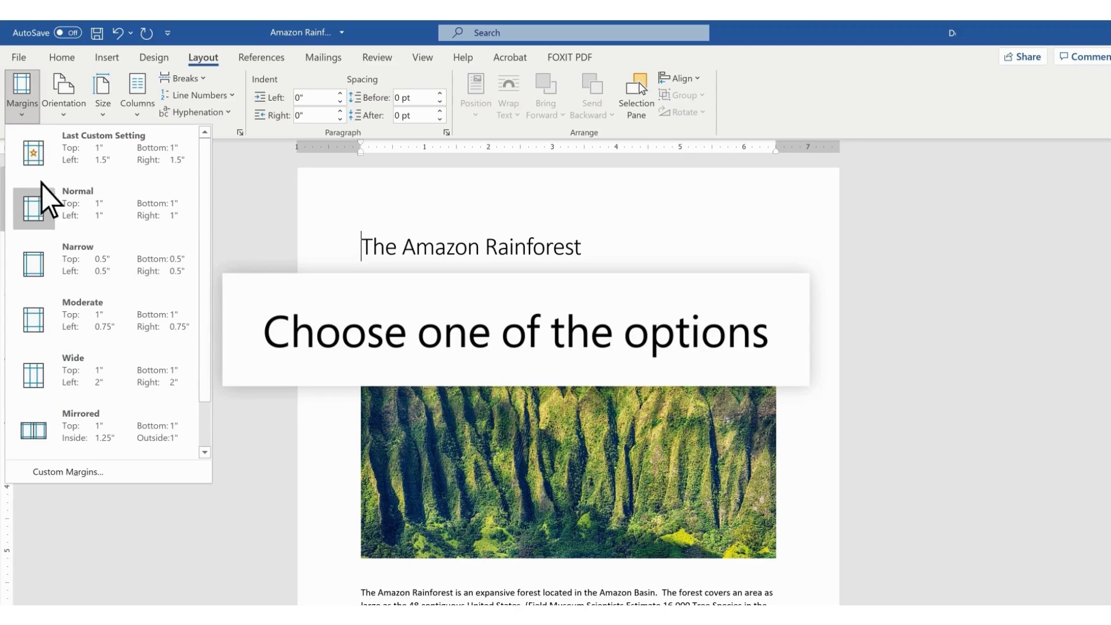
left_click(86, 263)
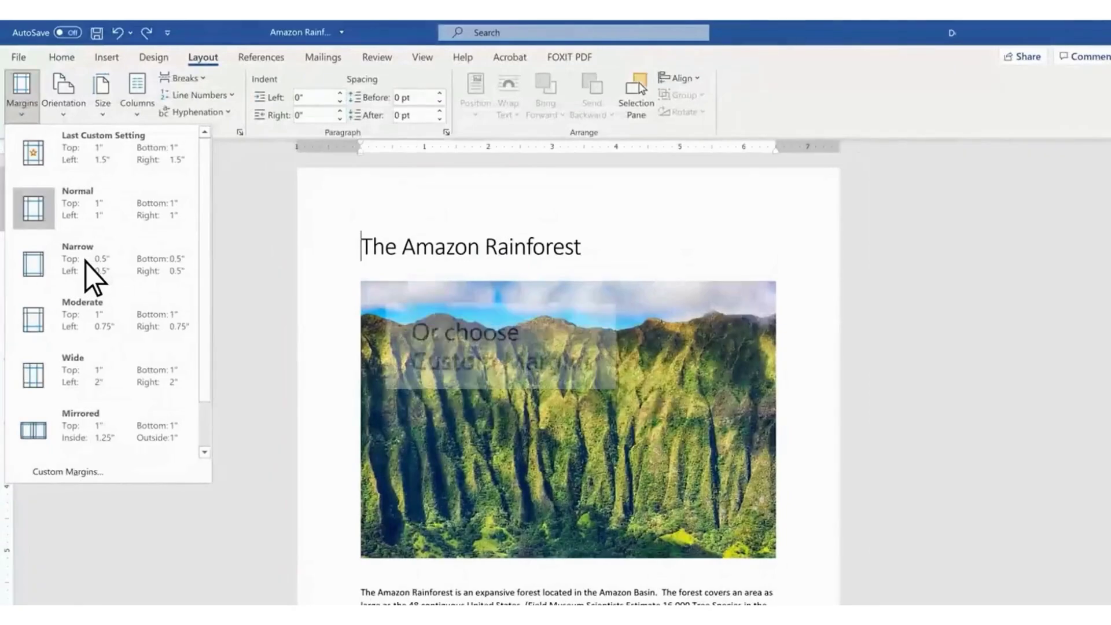
left_click(63, 472)
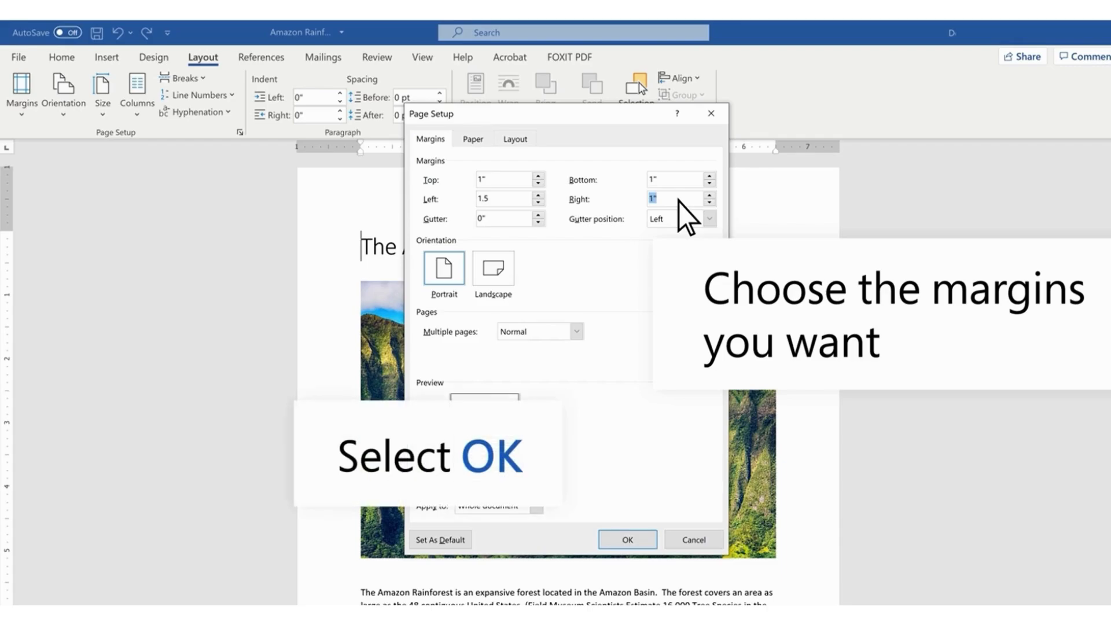
left_click(629, 540)
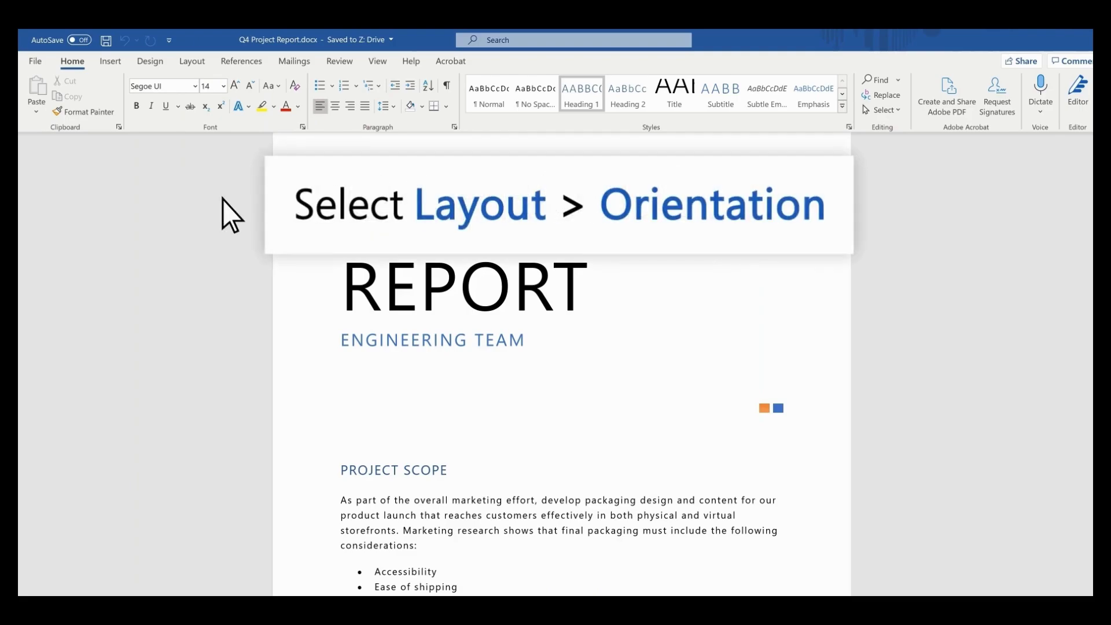
Change the page orientation of the whole Q4 Project Report to Landscape and check its pages.
left_click(190, 67)
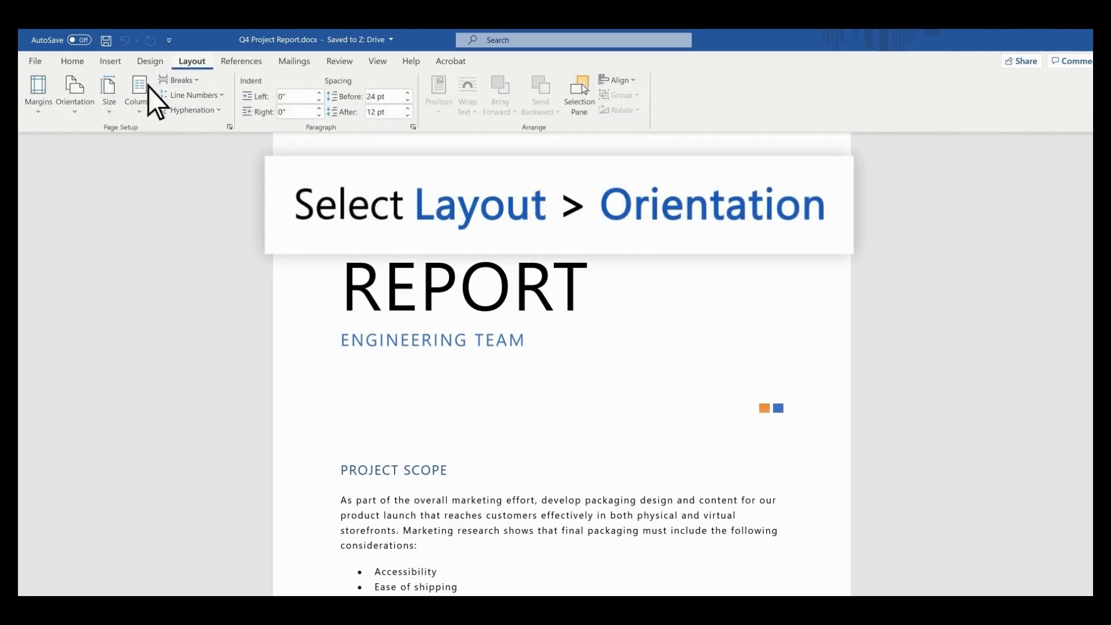
left_click(74, 109)
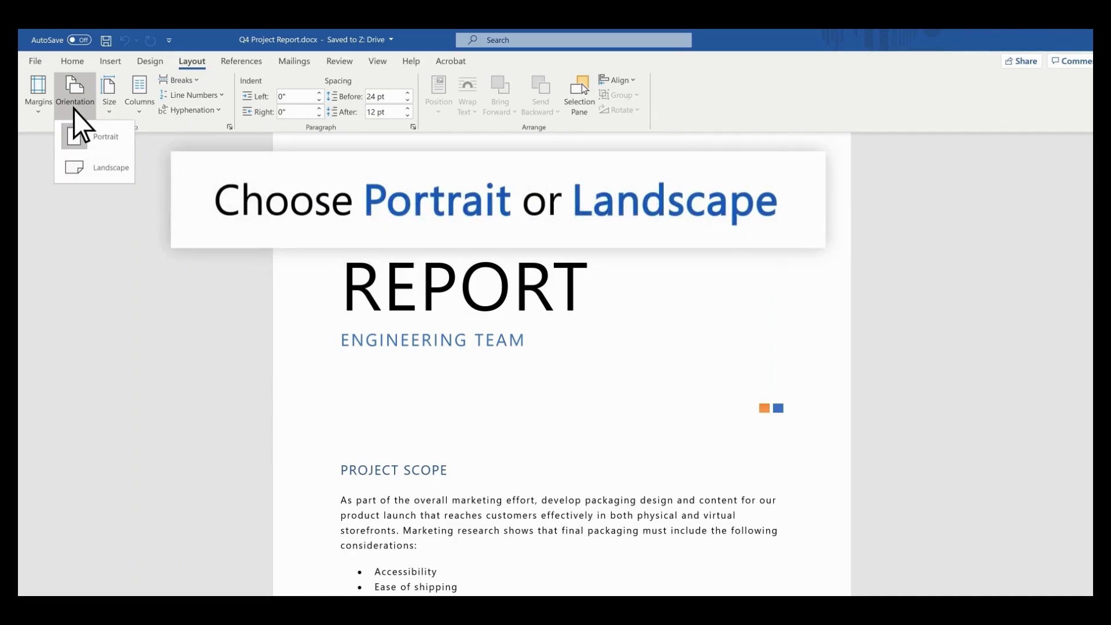
left_click(88, 168)
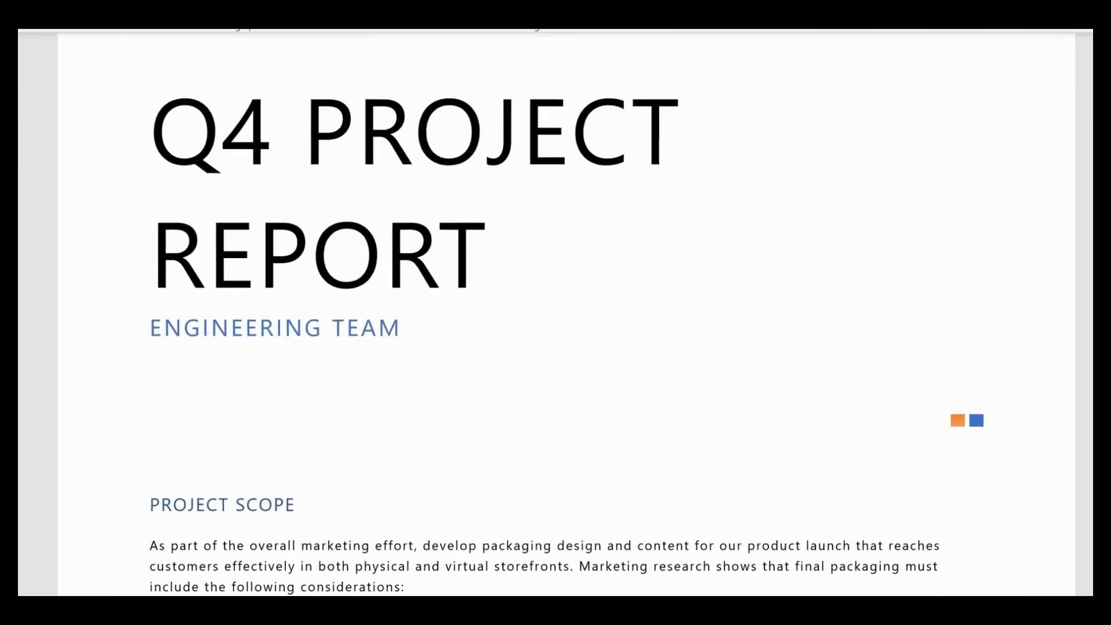
scroll(555, 313, "down", 20)
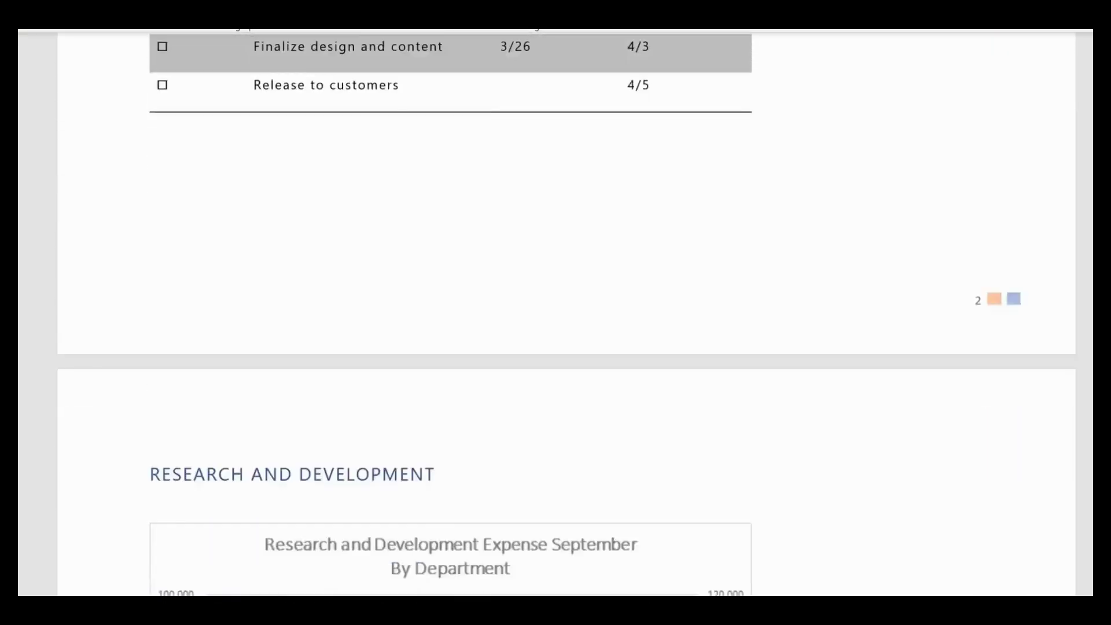
scroll(555, 336, "down", 2)
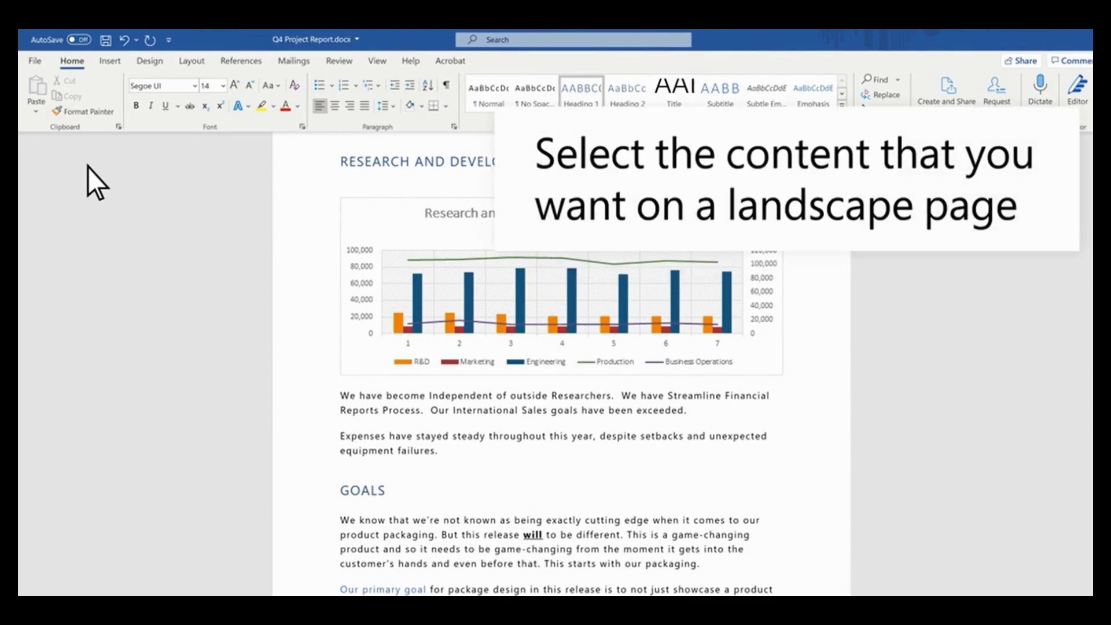
Set only the Research and Development heading, chart and the two paragraphs below it to Landscape orientation, applied to the selected text.
left_click_drag(342, 162, 442, 446)
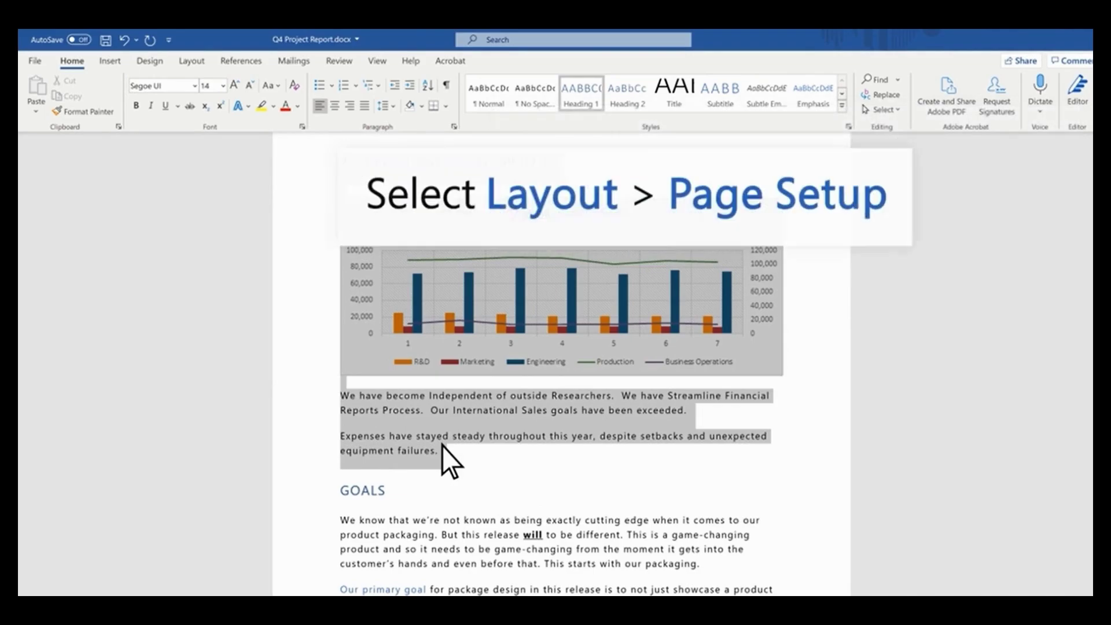
left_click(190, 66)
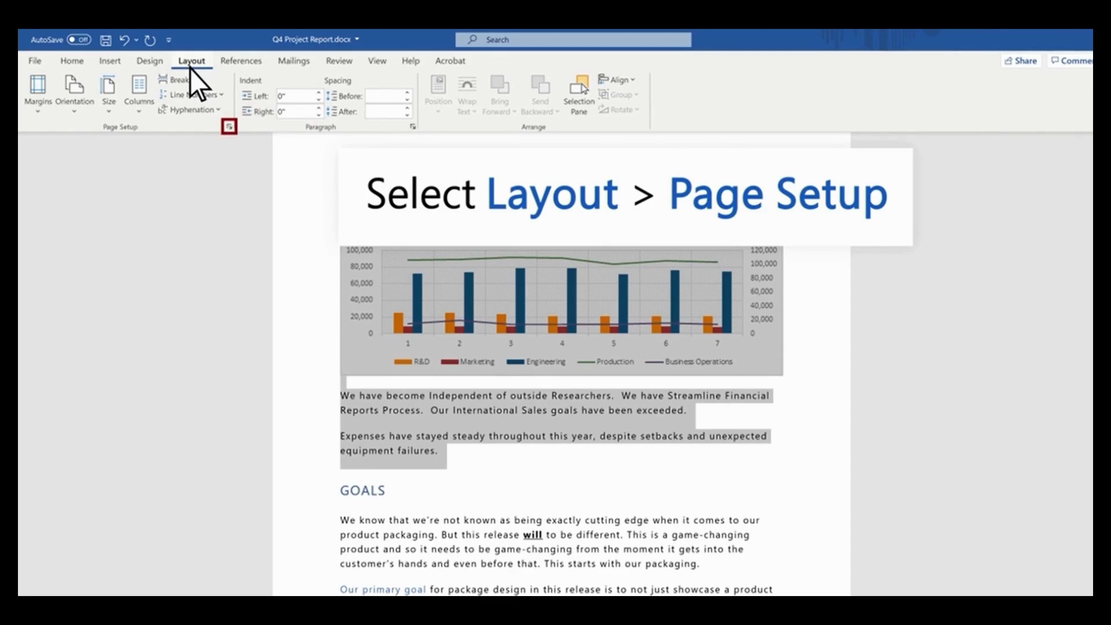
left_click(229, 126)
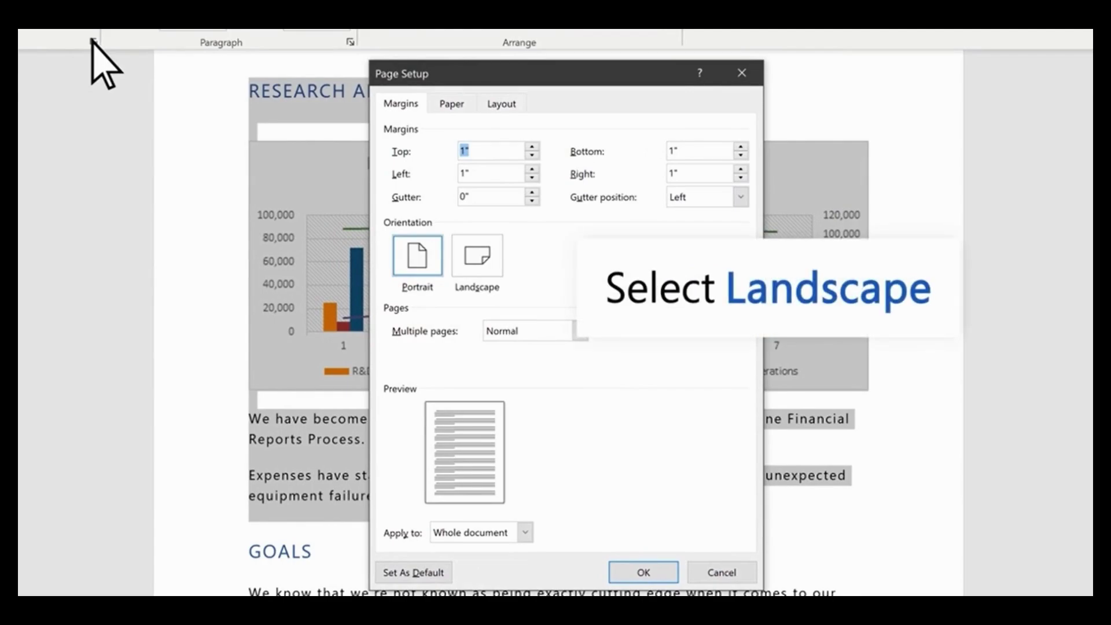
left_click(496, 275)
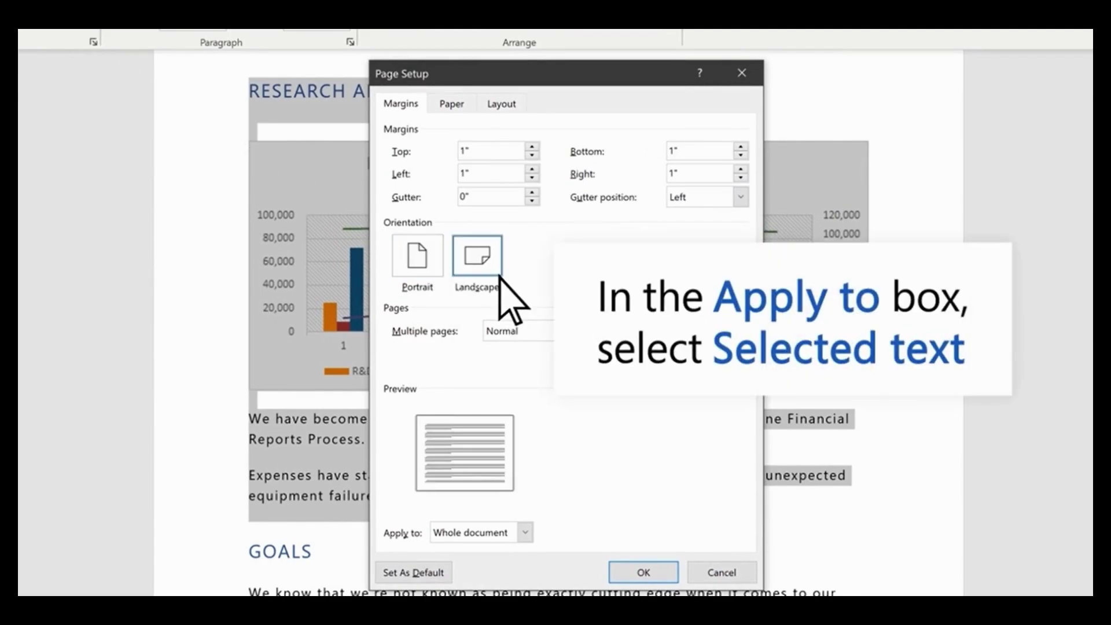
left_click(524, 532)
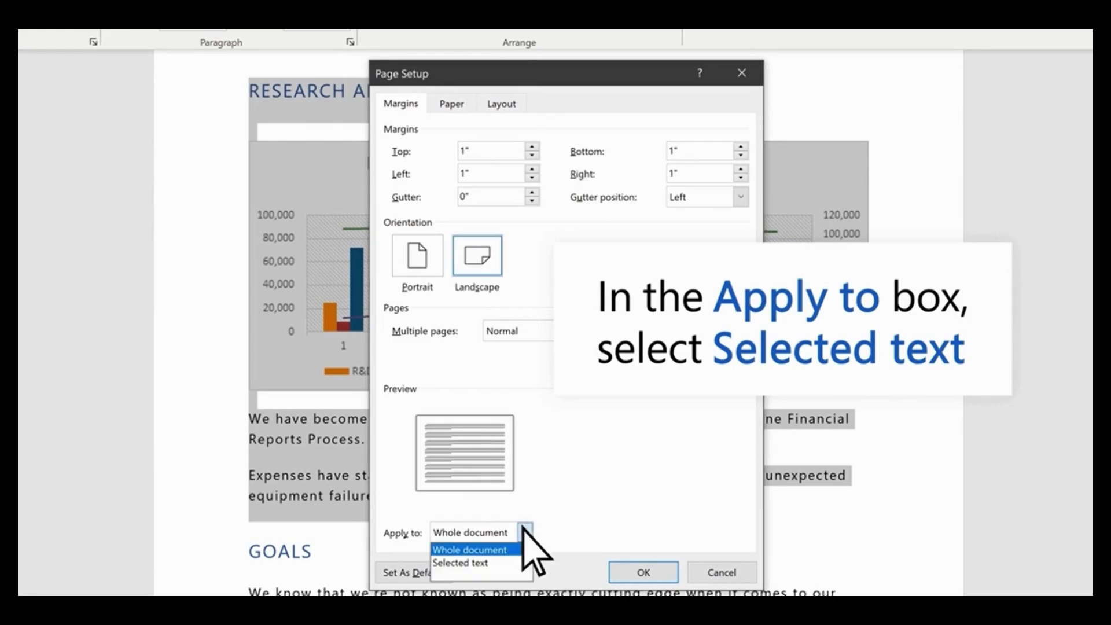
left_click(469, 563)
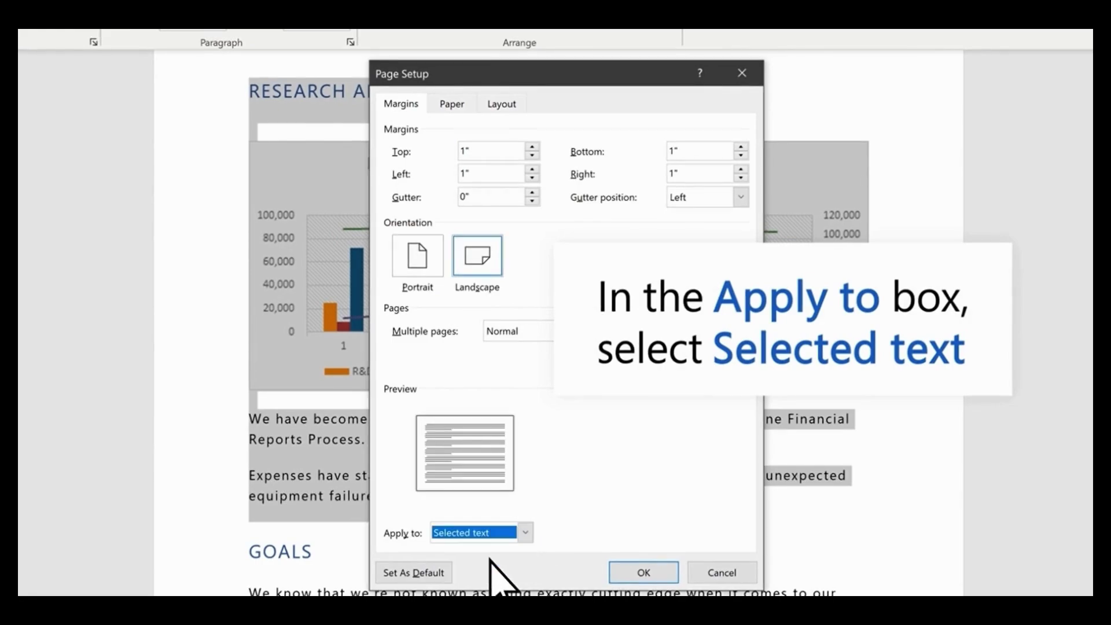
left_click(644, 573)
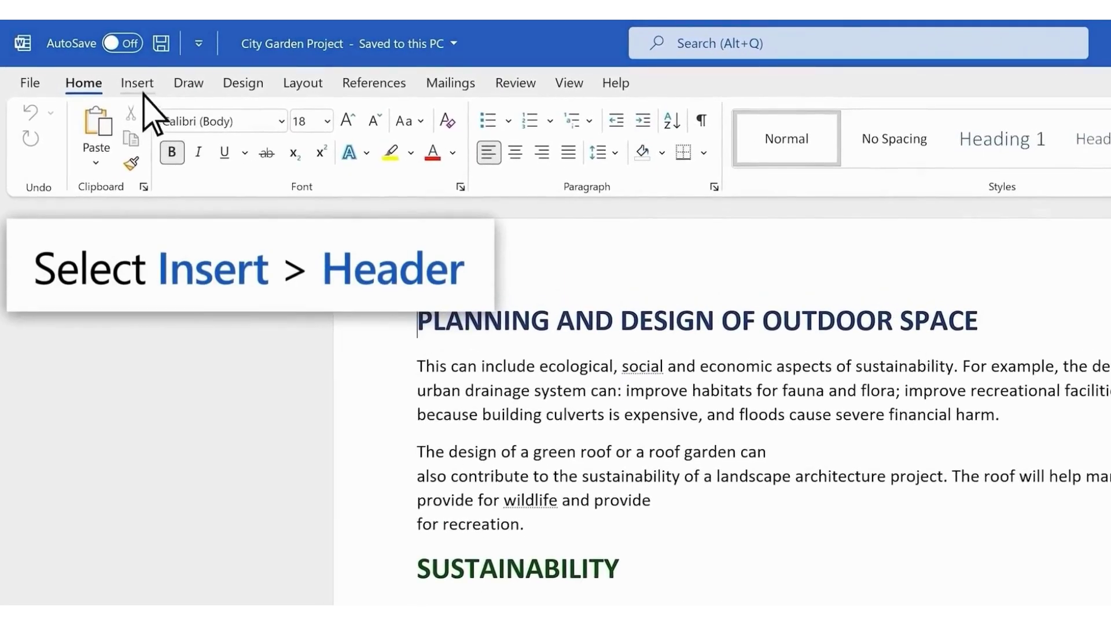
Add a Banded header to the City Garden Project document with the title "CITY GARDEN PROJECT" and close header editing.
left_click(139, 85)
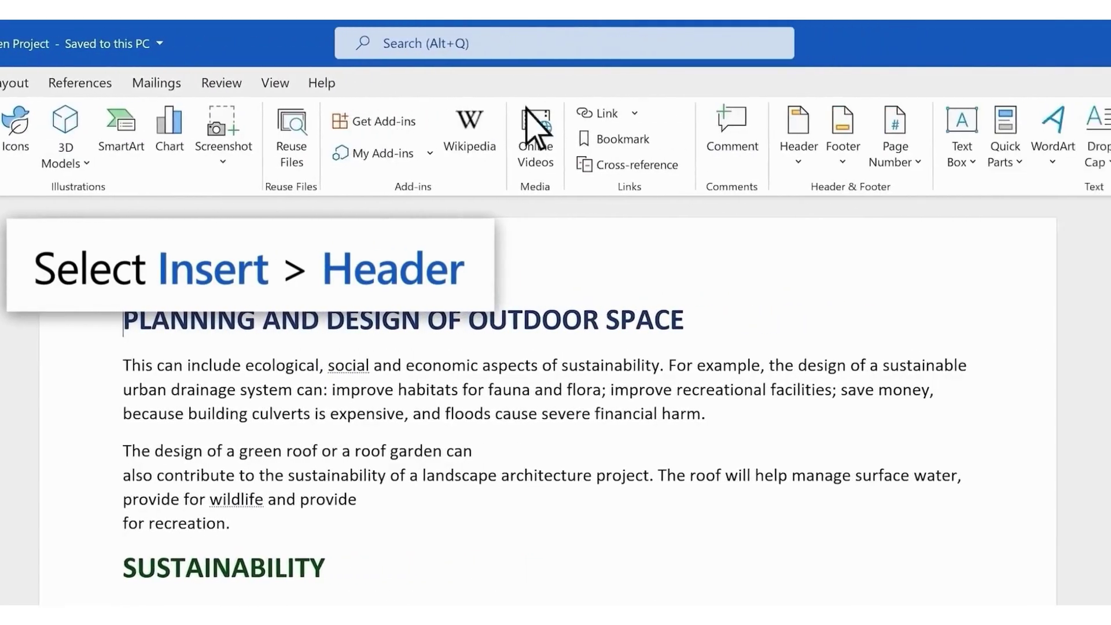
left_click(839, 127)
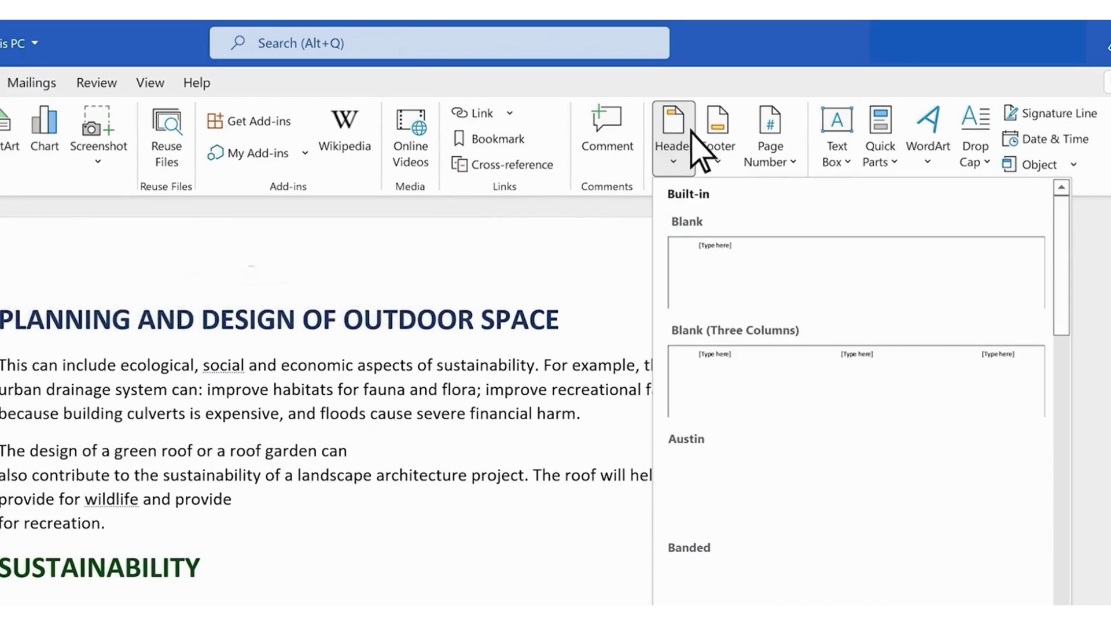
left_click(728, 551)
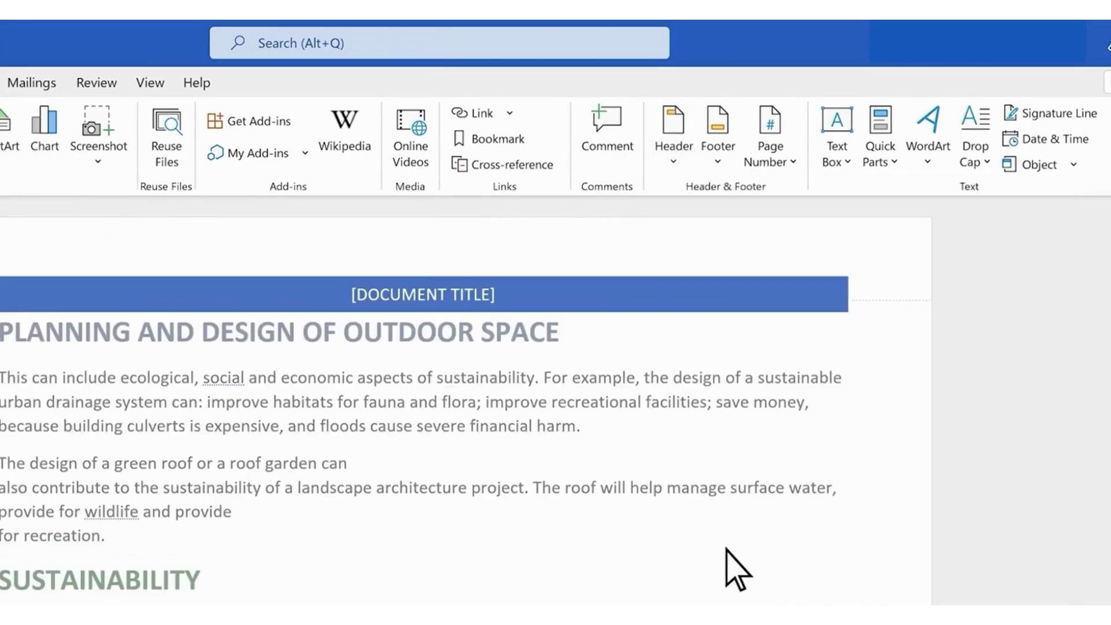
left_click(498, 301)
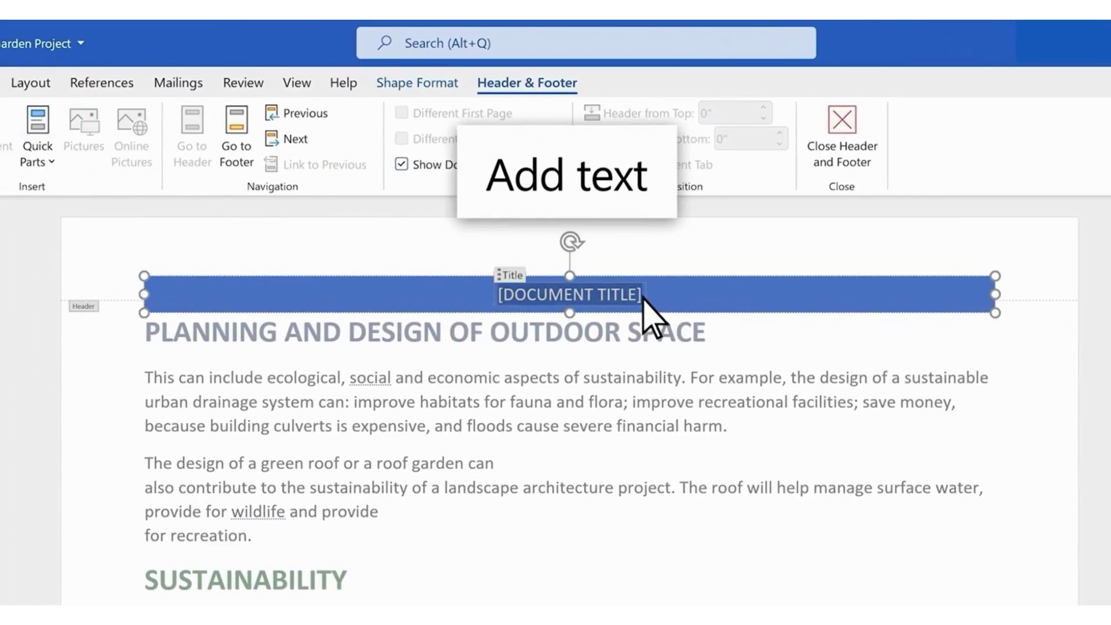
type("CITY GARDEN PROJECT")
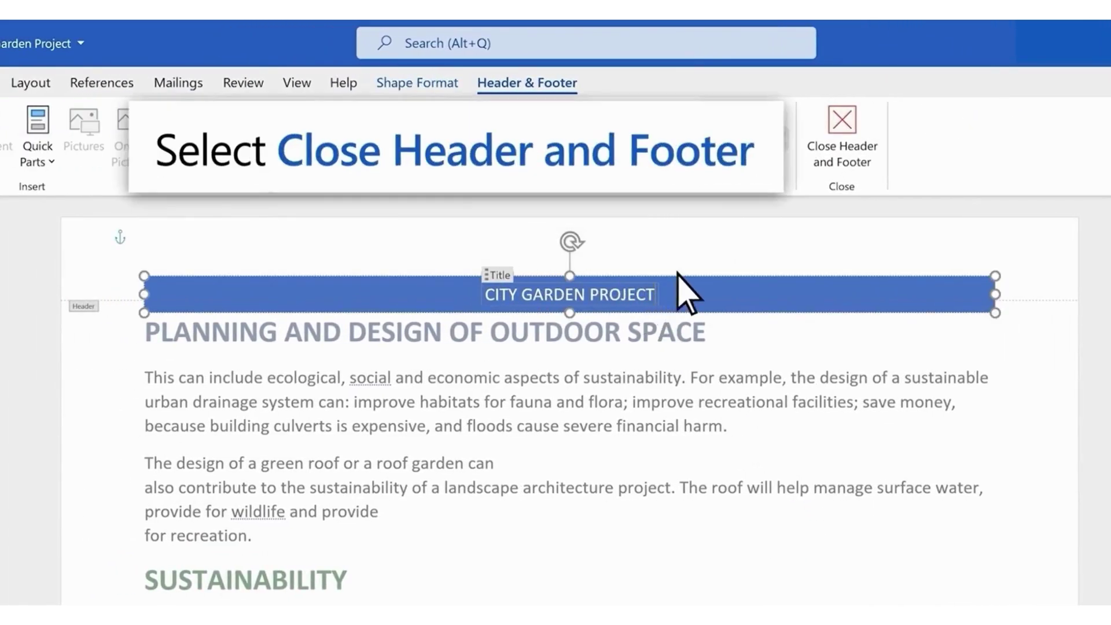
left_click(837, 163)
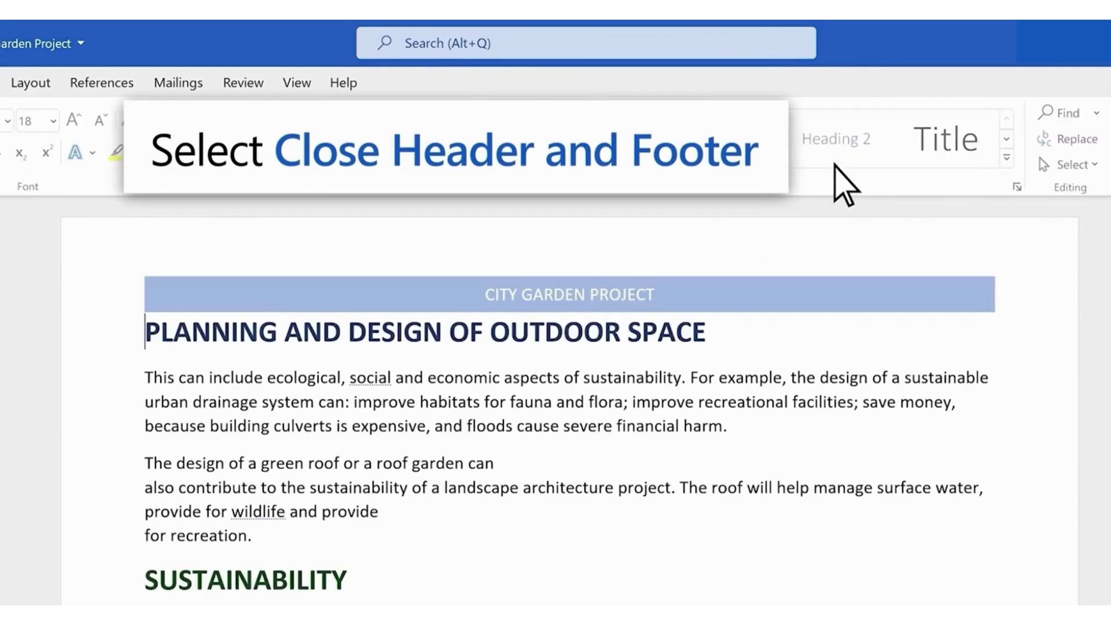
Change the header title to "CITY GARDEN PROJECT 1.0" from the page with the plant seedlings picture.
scroll(570, 399, "down", 10)
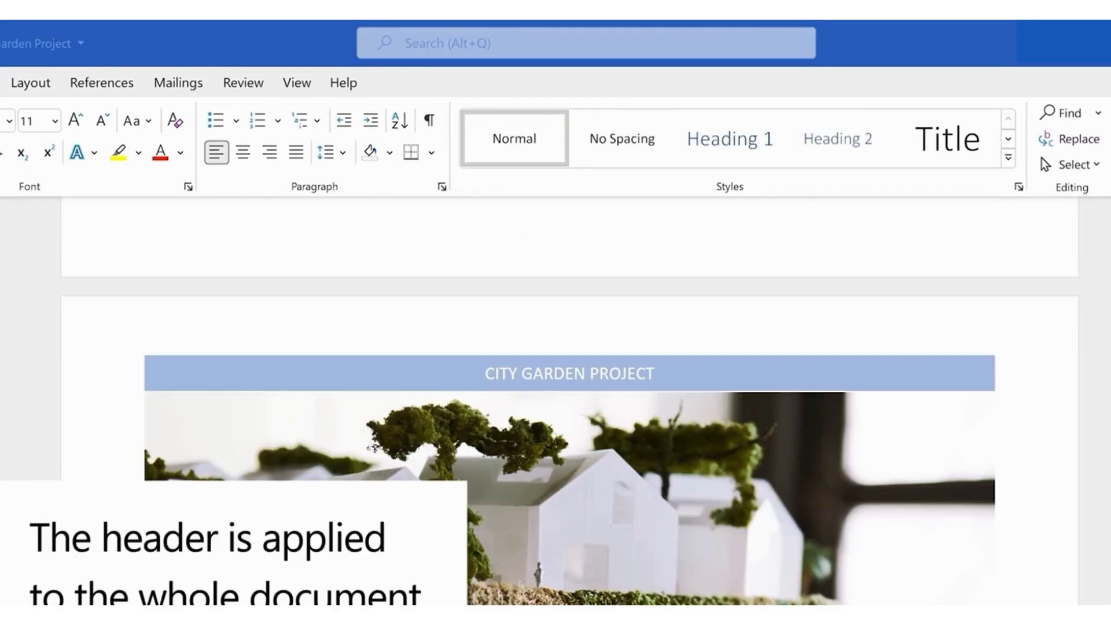
scroll(569, 399, "down", 10)
scroll(570, 399, "down", 5)
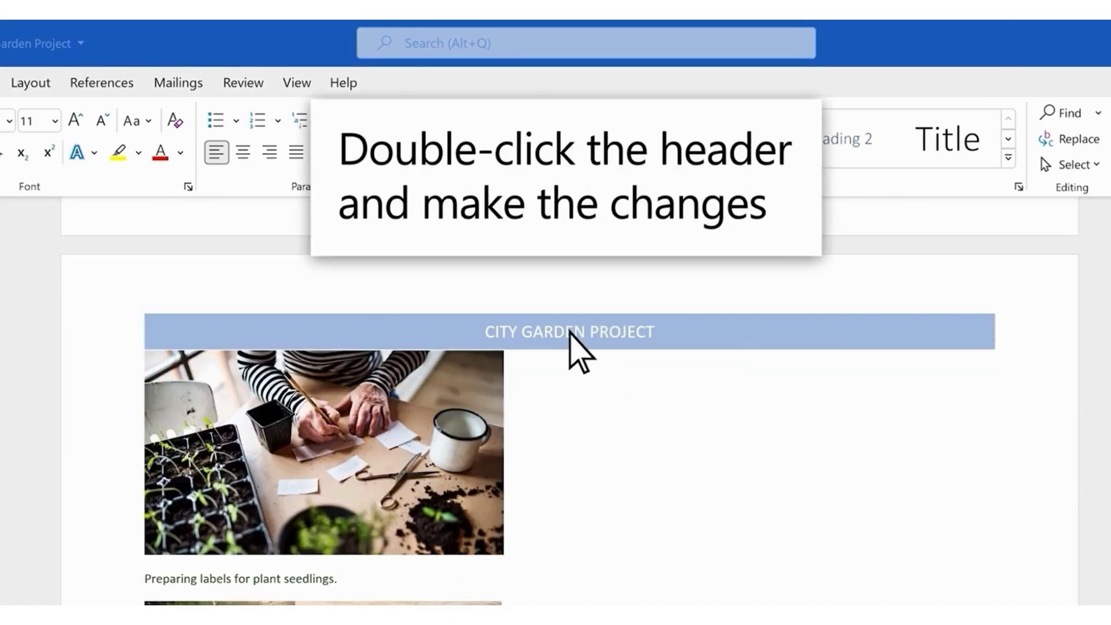
double_click(570, 334)
type("1.0")
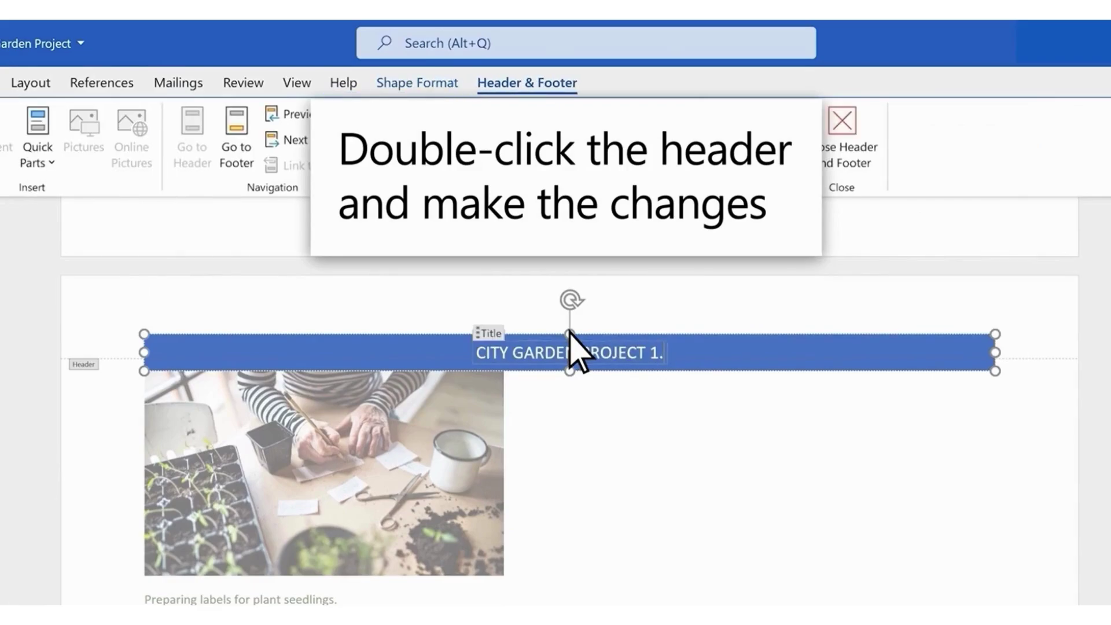
double_click(625, 415)
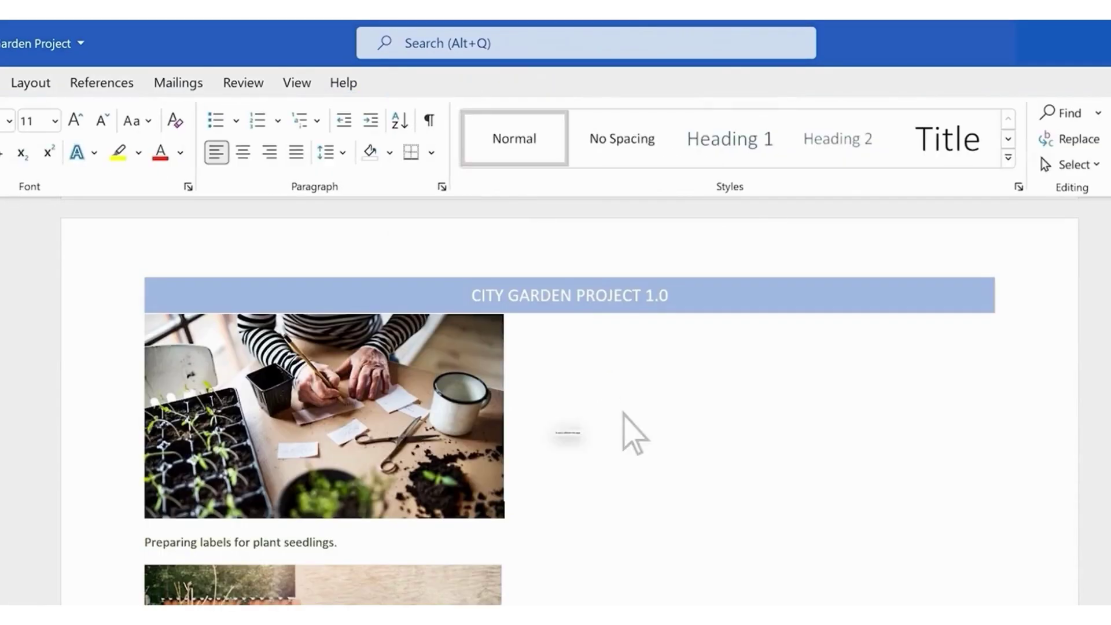
Turn on Different First Page for the header of the document's first page and close header editing.
scroll(623, 414, "up", 5)
scroll(622, 414, "up", 10)
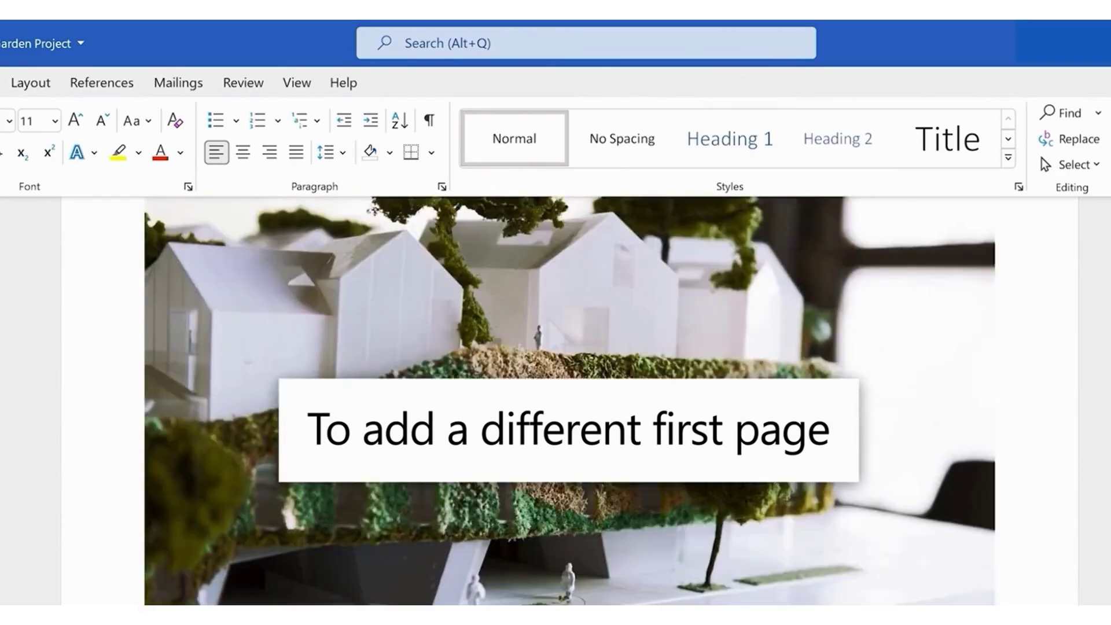
scroll(511, 302, "up", 10)
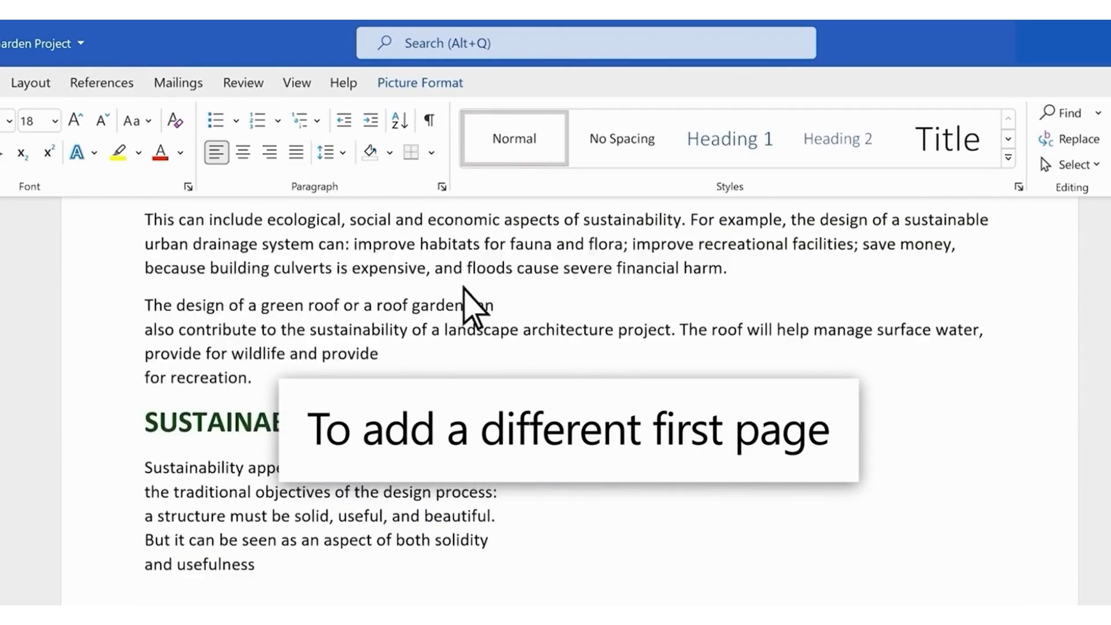
scroll(463, 298, "up", 3)
double_click(462, 301)
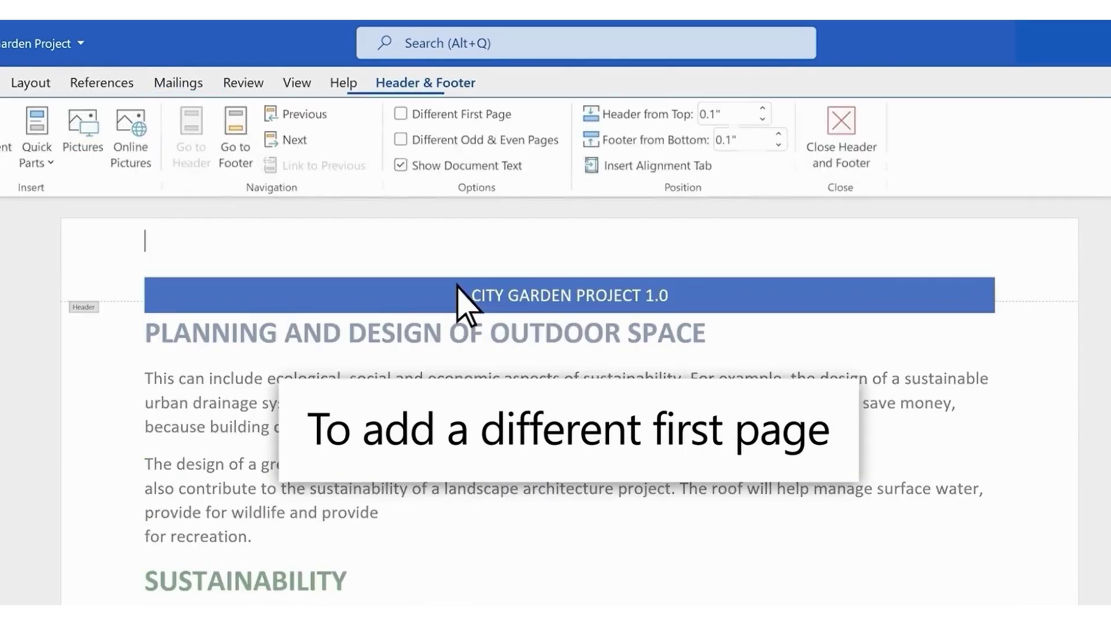
left_click(402, 114)
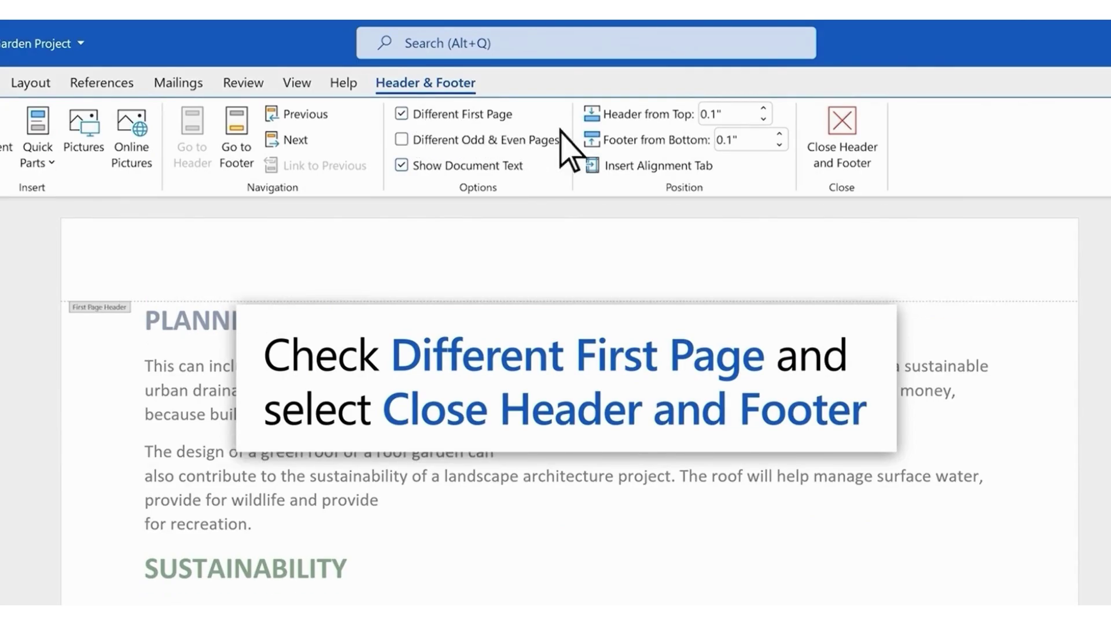
left_click(873, 164)
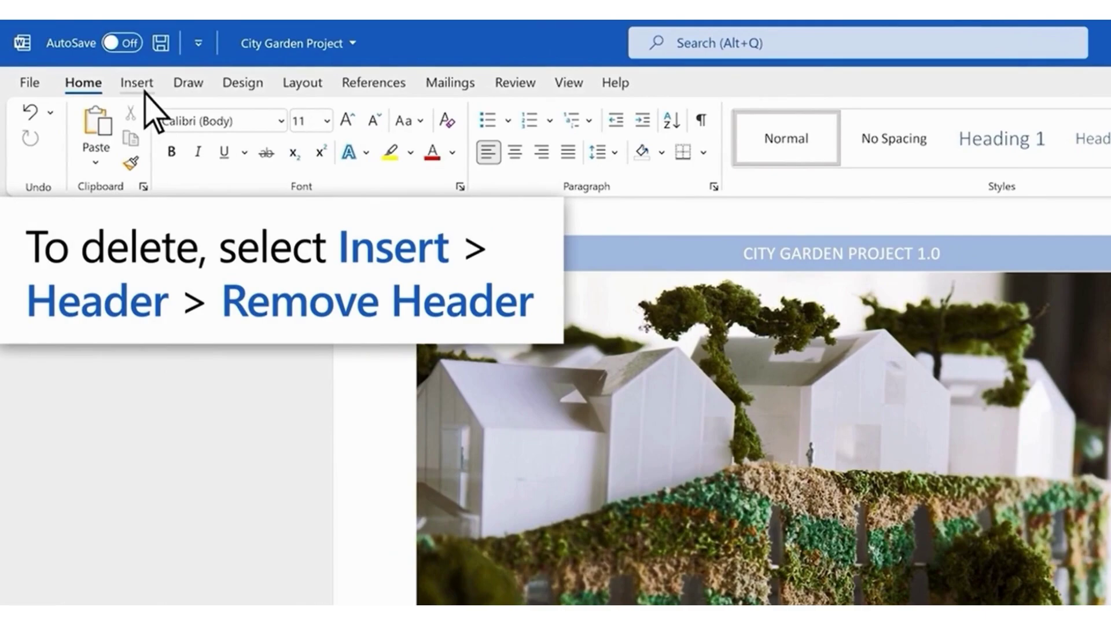
Remove the header from the City Garden Project document.
left_click(144, 89)
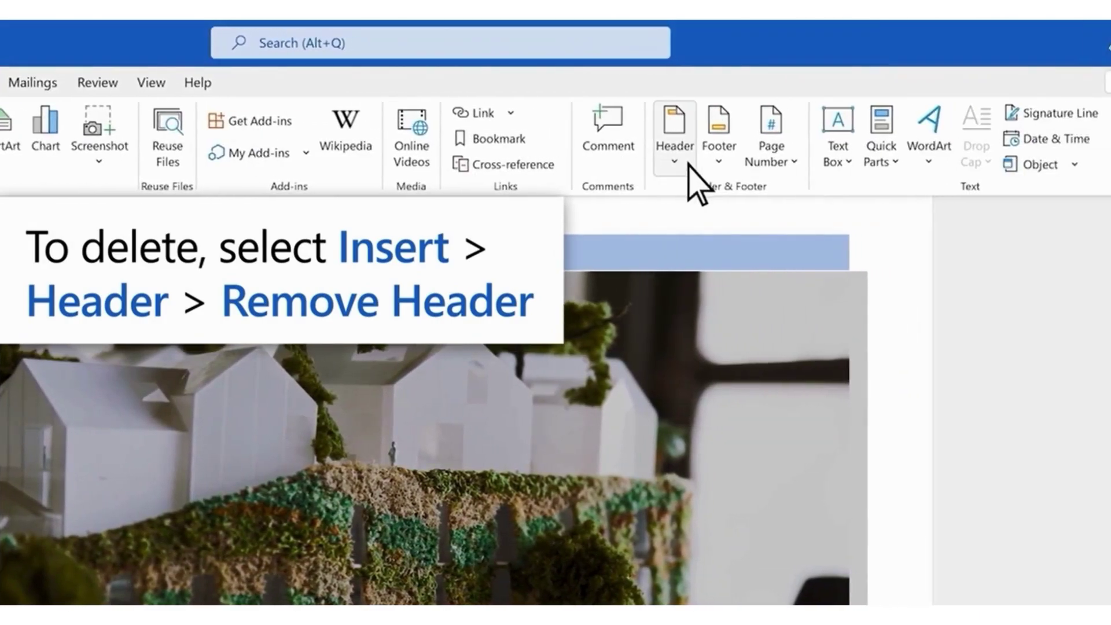
left_click(699, 156)
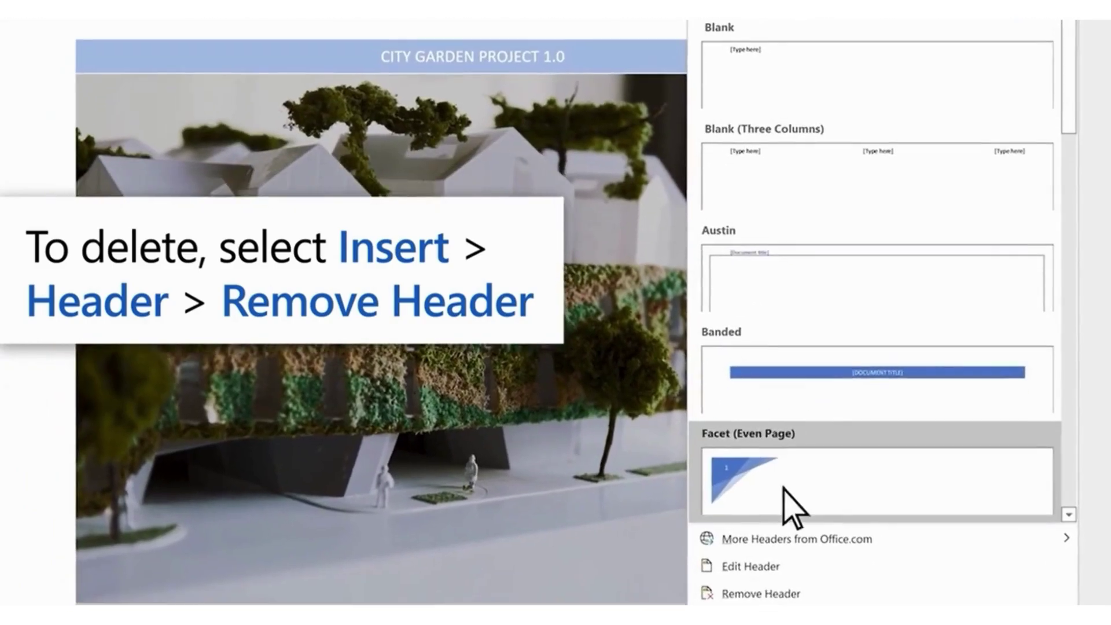
left_click(814, 594)
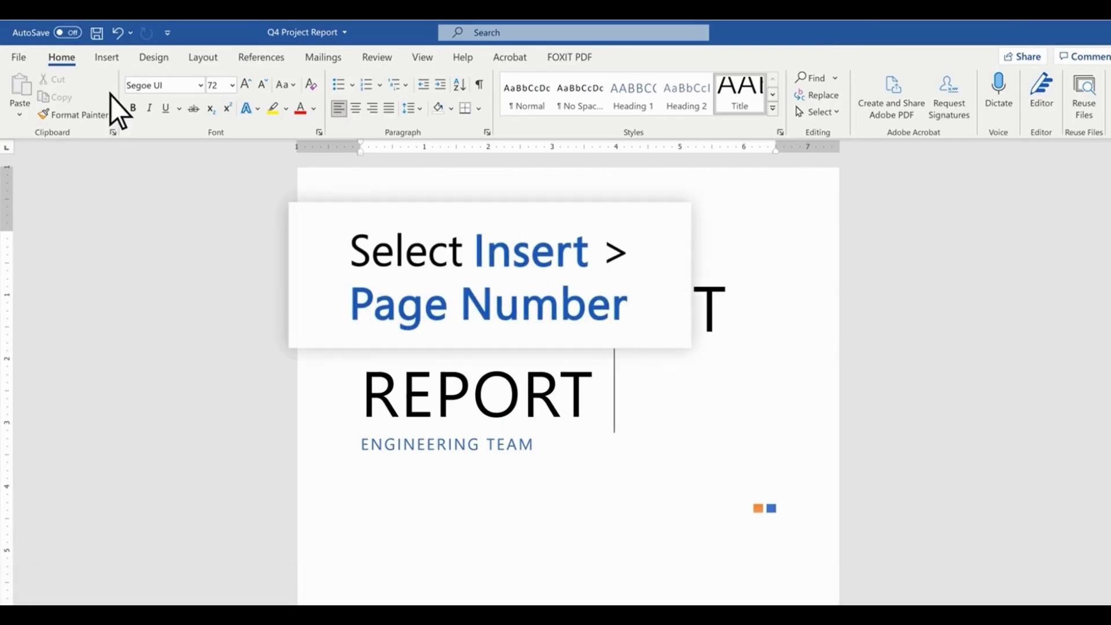
Insert Plain Number 1 page numbers at the bottom of the Q4 Project Report pages and turn on Different First Page.
left_click(106, 60)
left_click(765, 112)
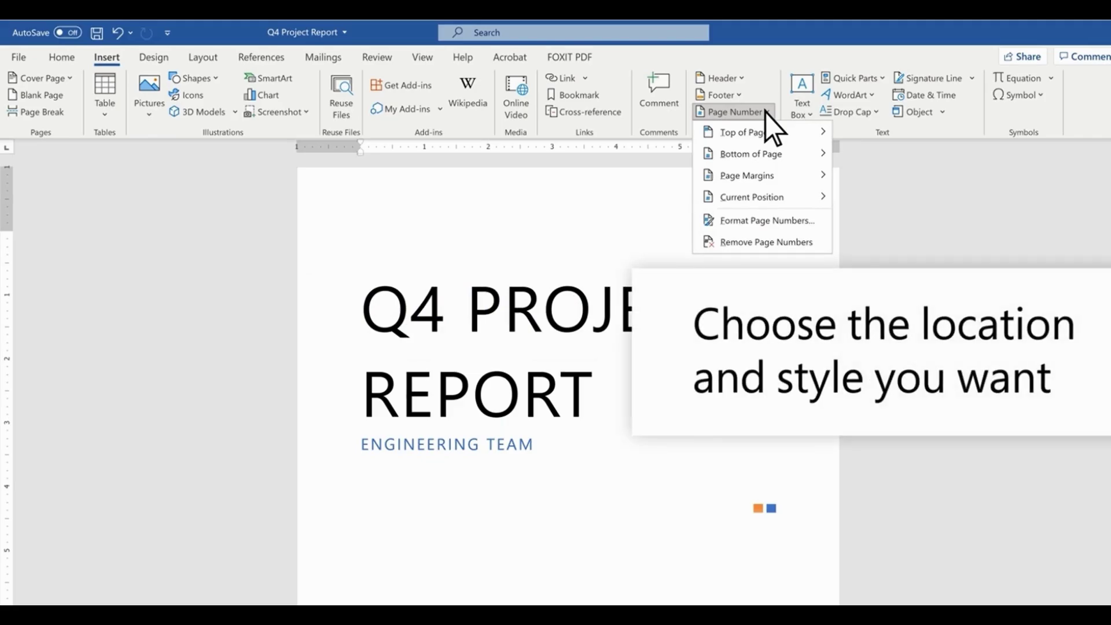
mouse_move(749, 158)
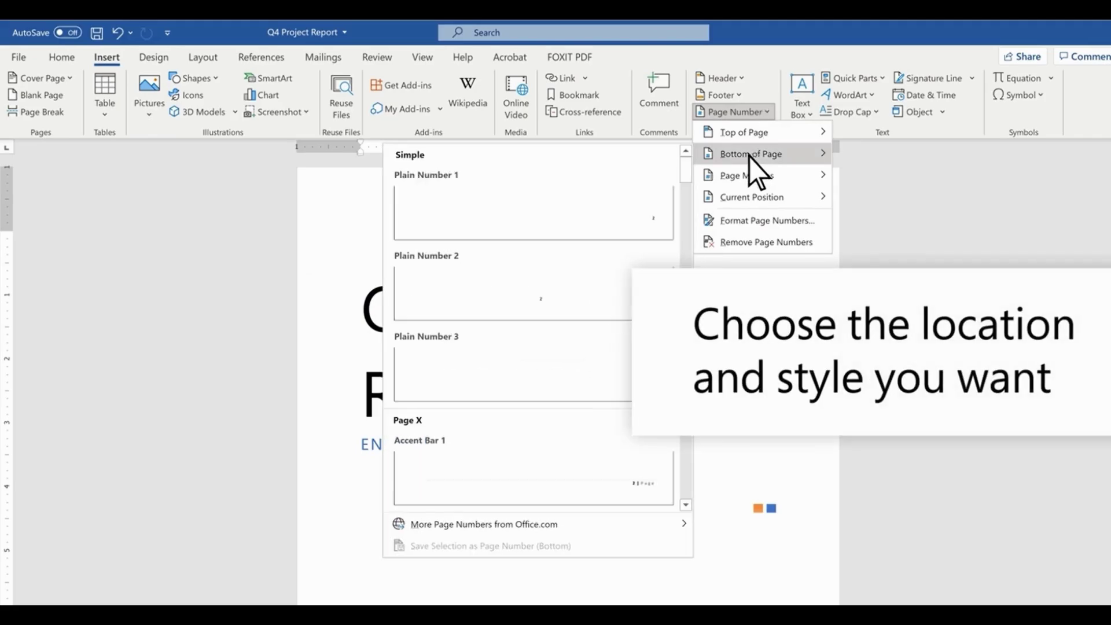
left_click(539, 207)
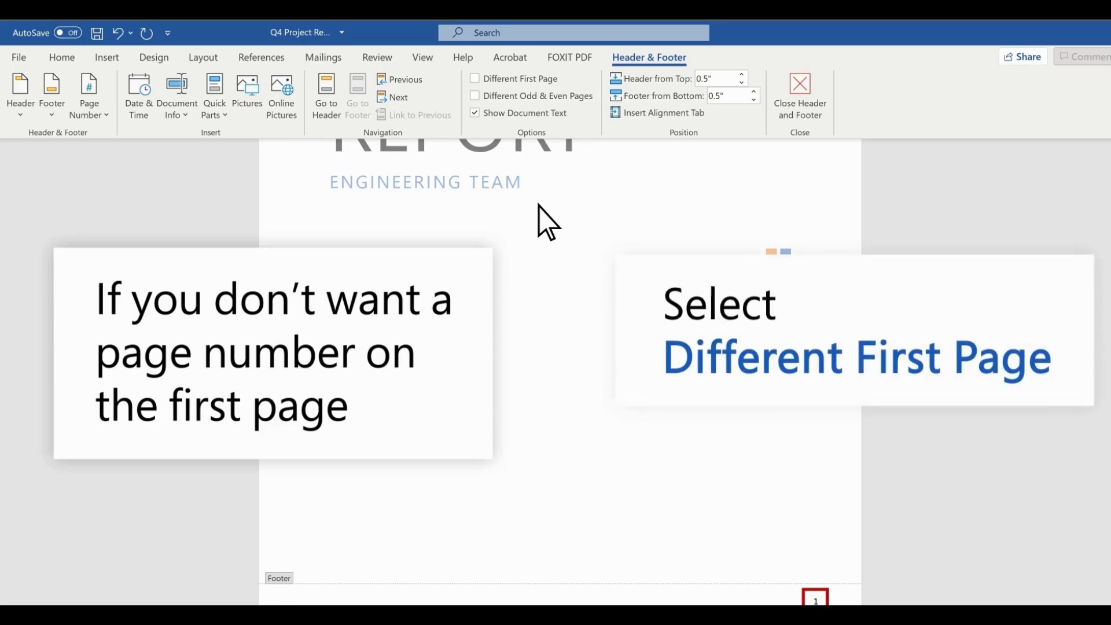
left_click(474, 78)
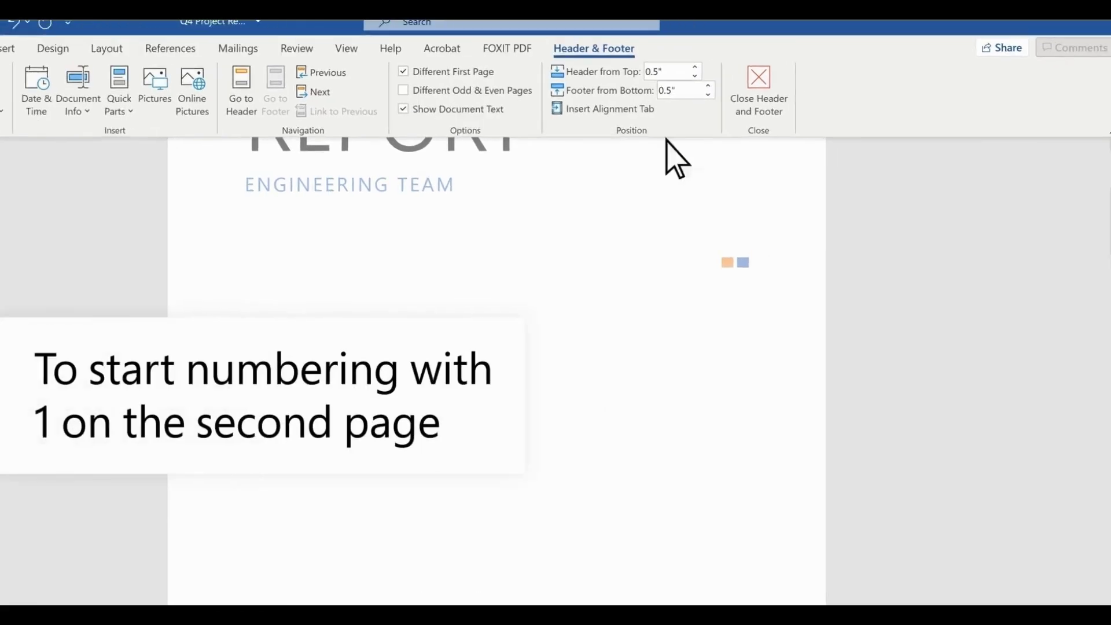
Set the page numbering to start at 0 from the second page's footer and close header and footer editing.
left_click_drag(1110, 237, 1110, 338)
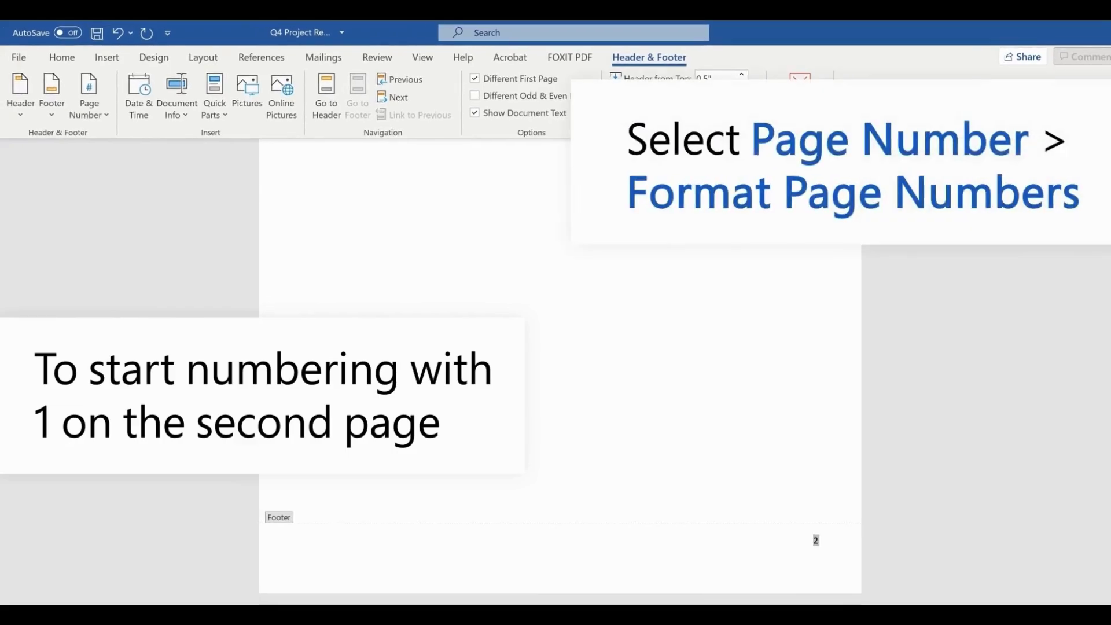
left_click(104, 114)
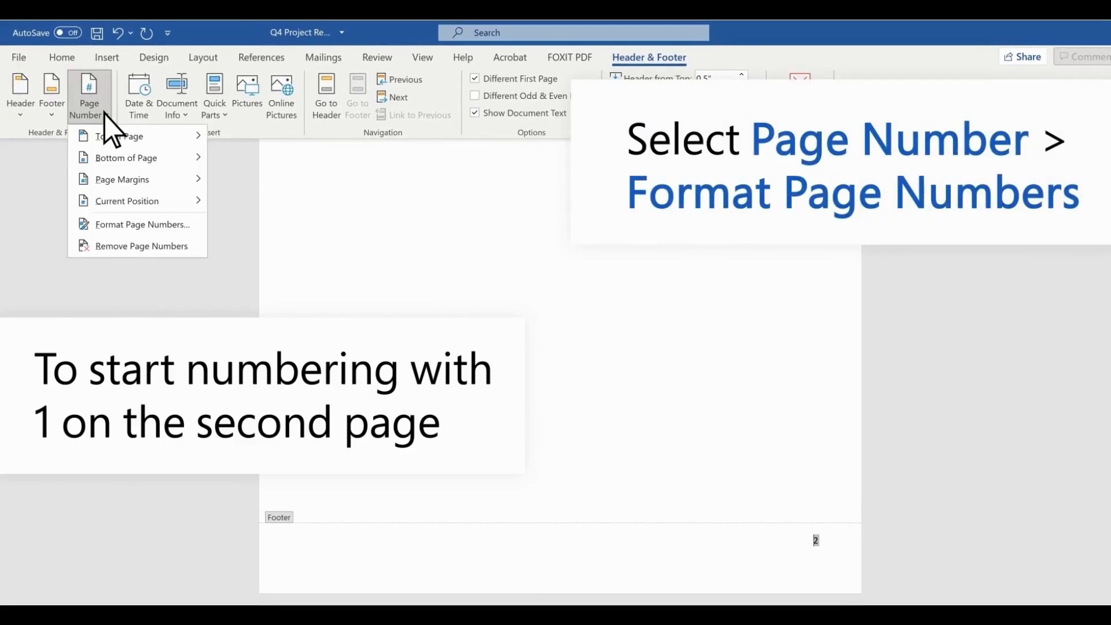
left_click(124, 227)
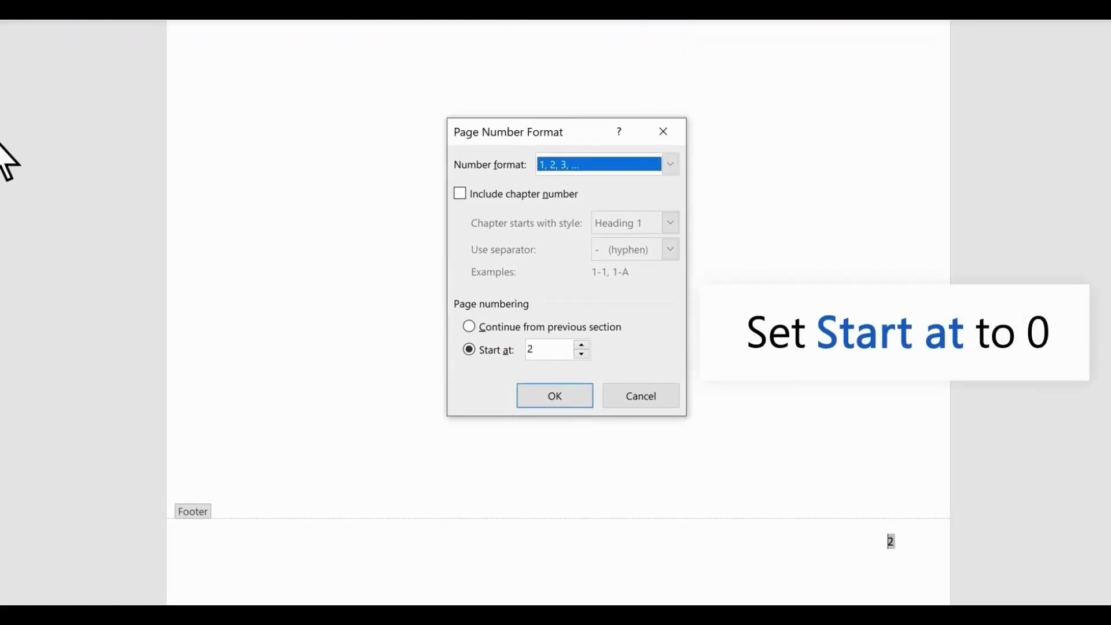
left_click(581, 353)
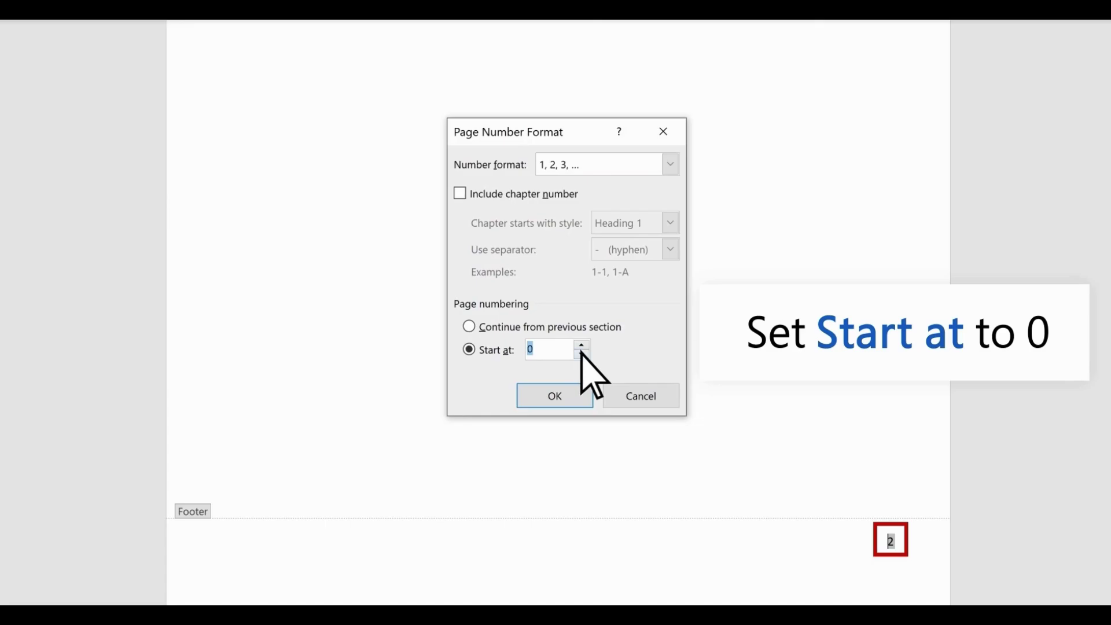
left_click(564, 399)
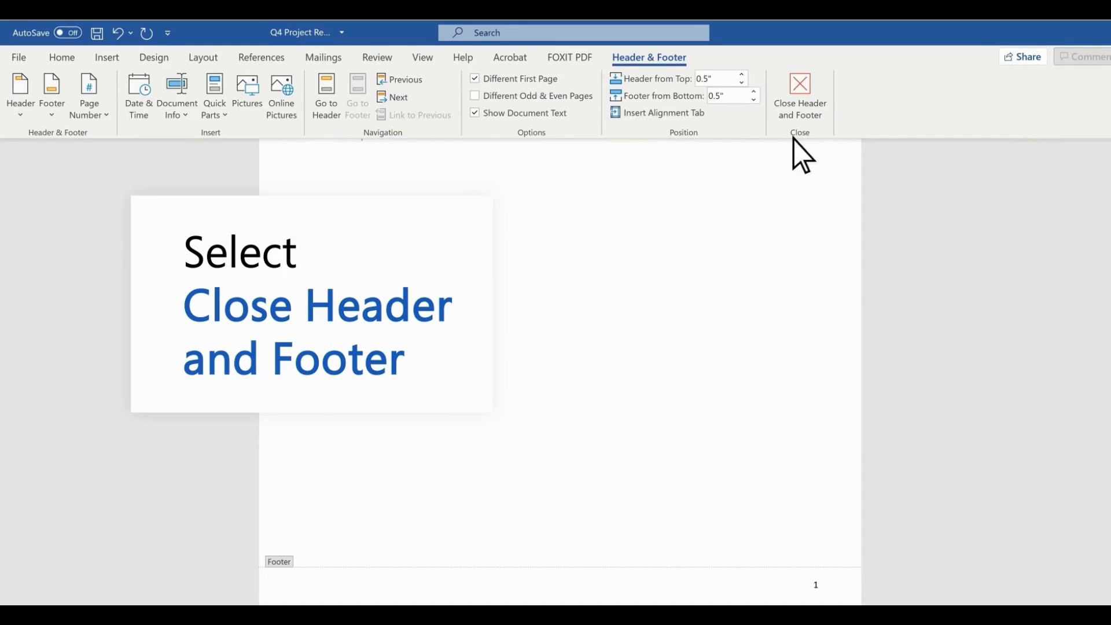
left_click(800, 126)
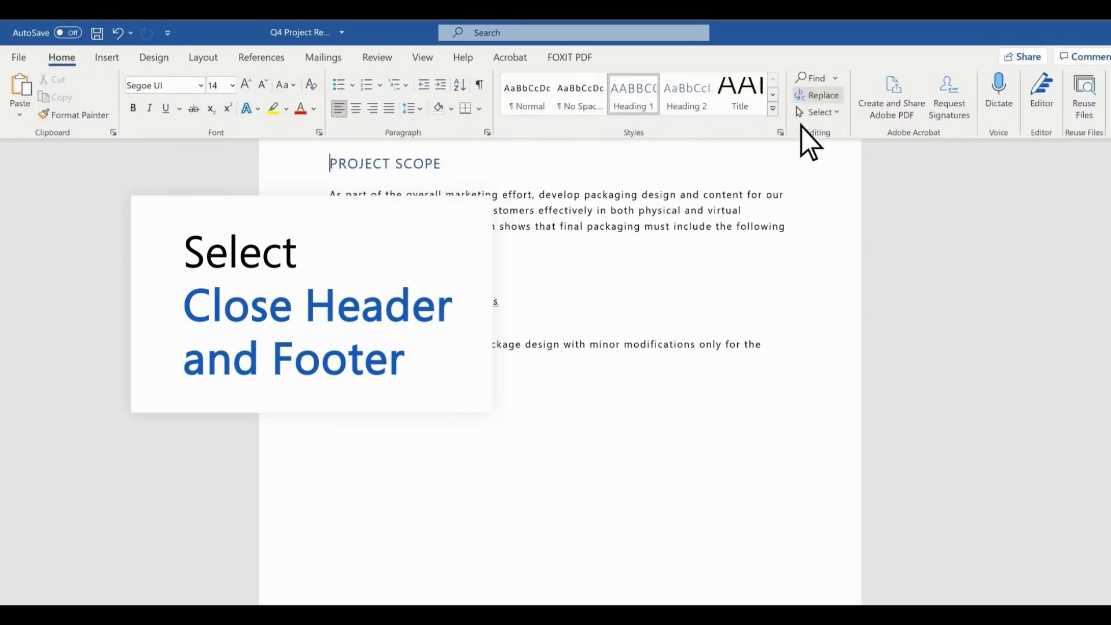
left_click_drag(1104, 268, 1104, 585)
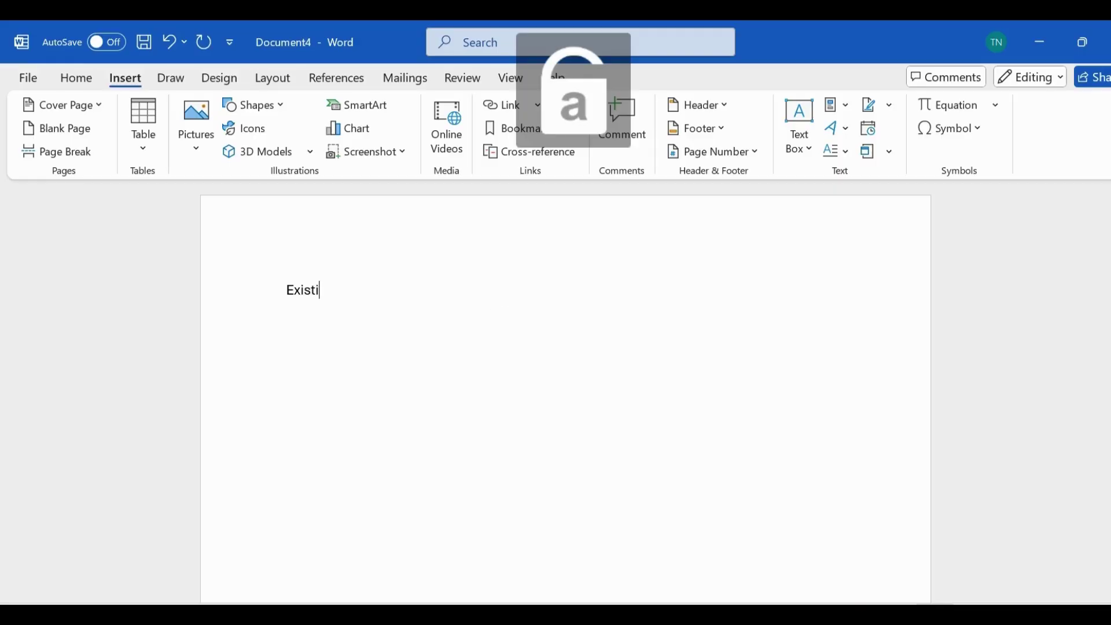
Finish the text "Existing Page" in Document4, insert a blank page after it, and enter "Page two" there.
type("ng Page")
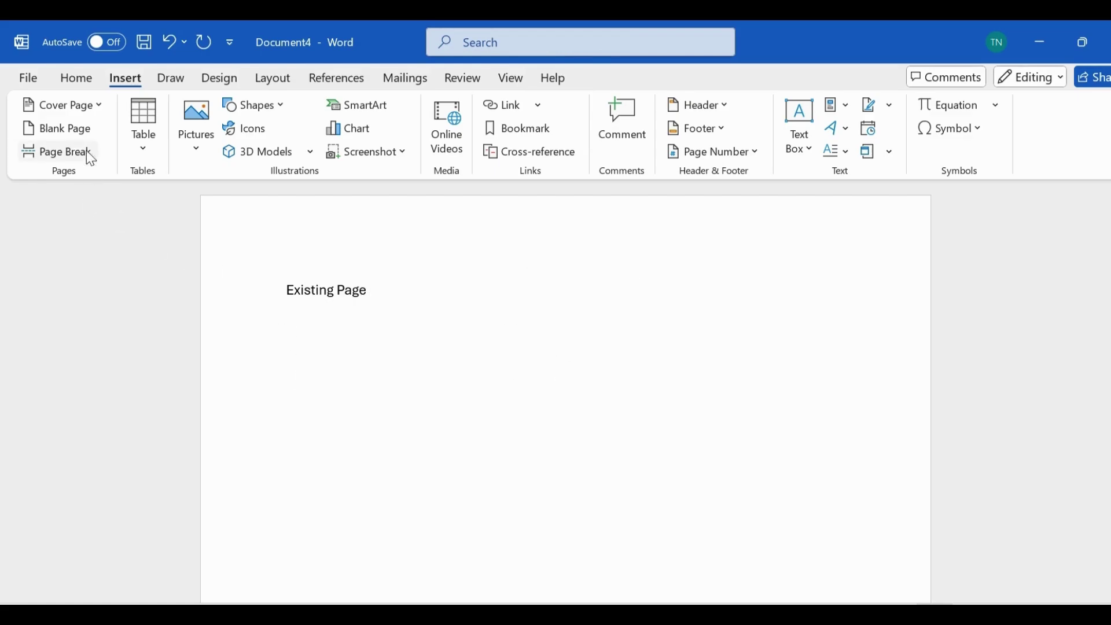
left_click(85, 132)
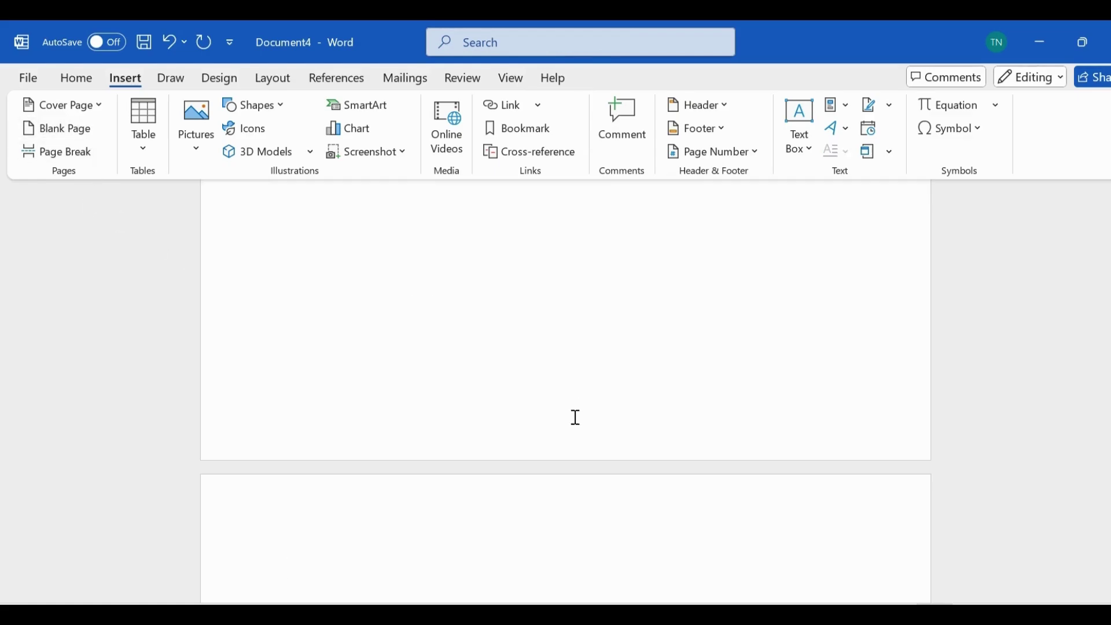
scroll(569, 443, "down", 1)
key("Caps_Lock")
type("Page")
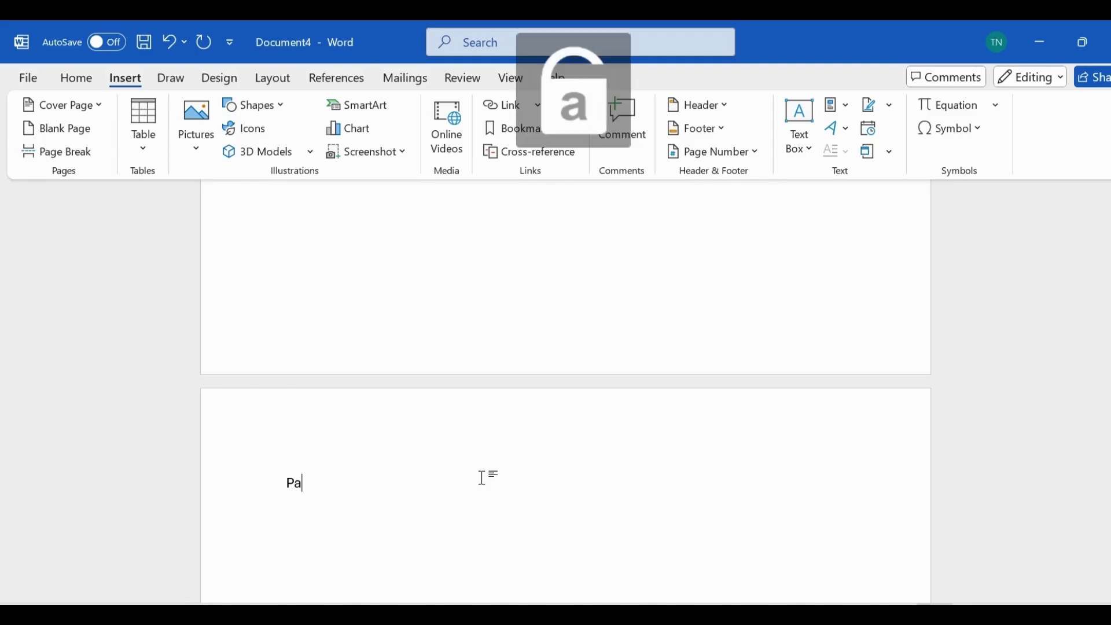
type(" two")
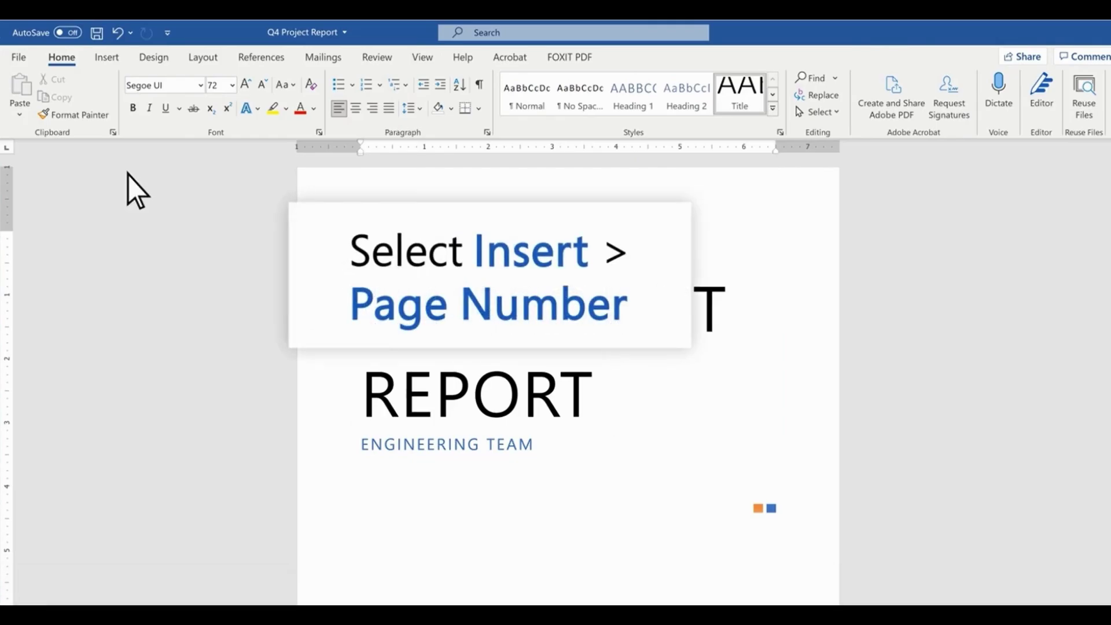
Add Plain Number 1 page numbers to the footer of the Q4 Project Report, with Different First Page turned on.
left_click(107, 60)
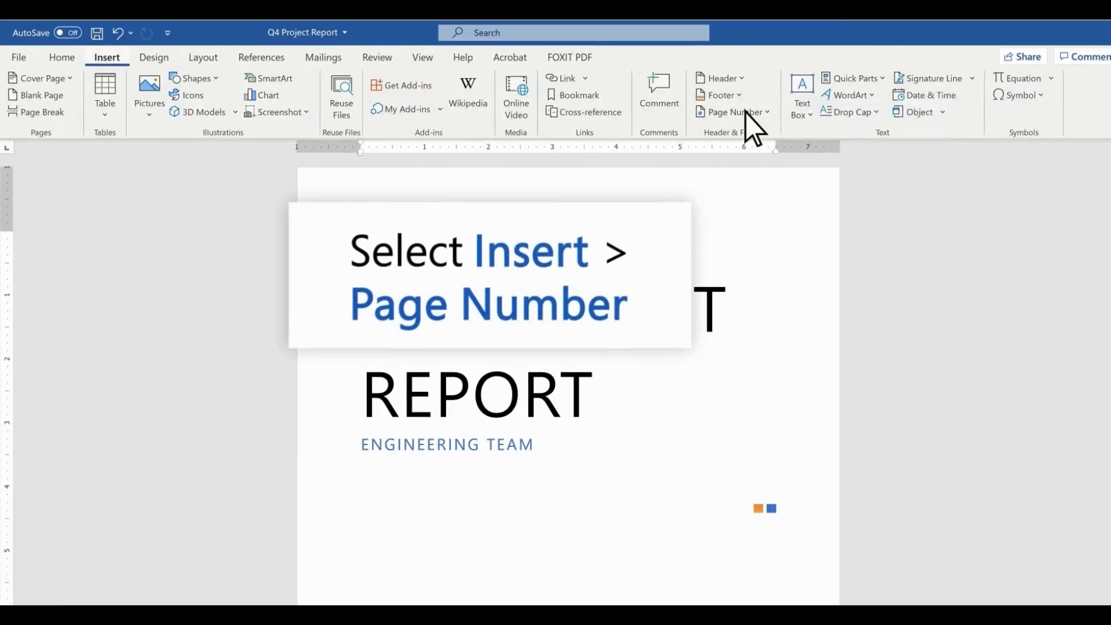
left_click(765, 113)
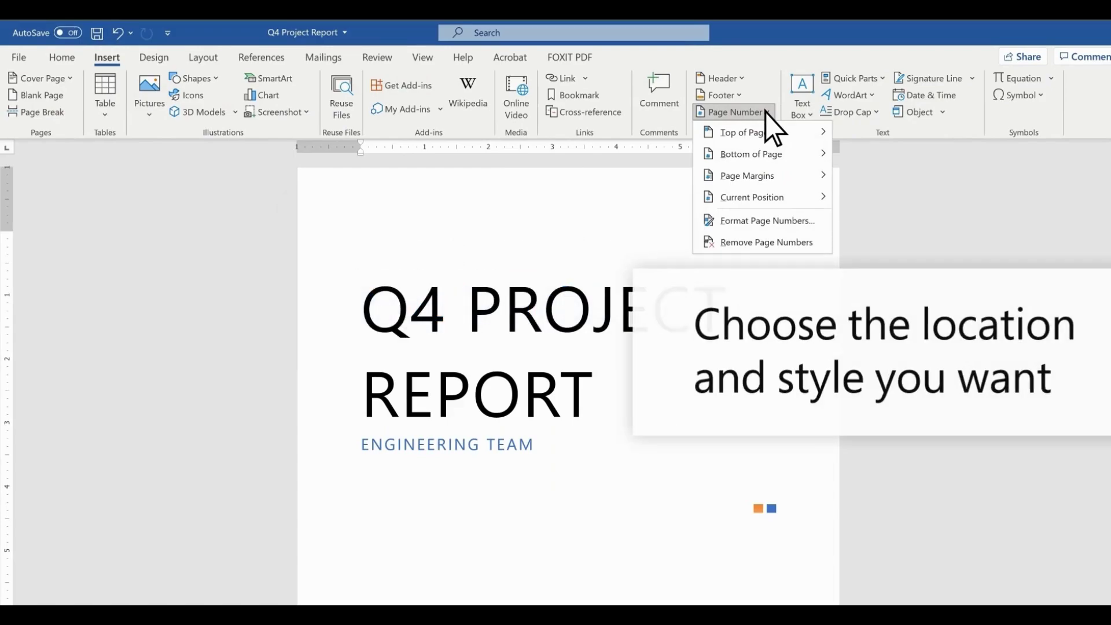
mouse_move(751, 156)
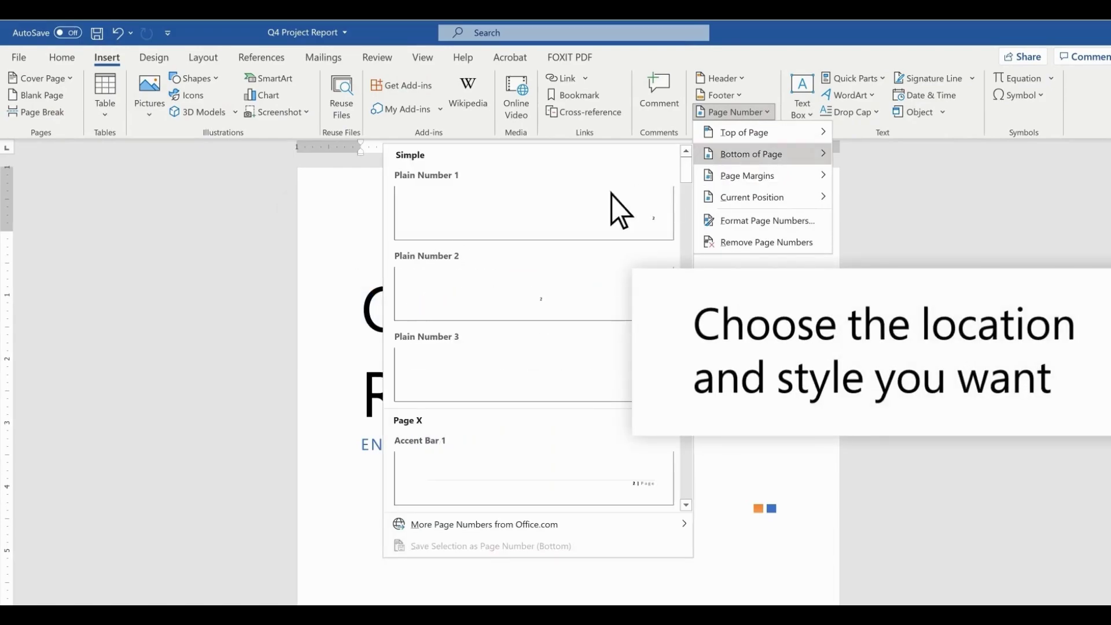
left_click(540, 207)
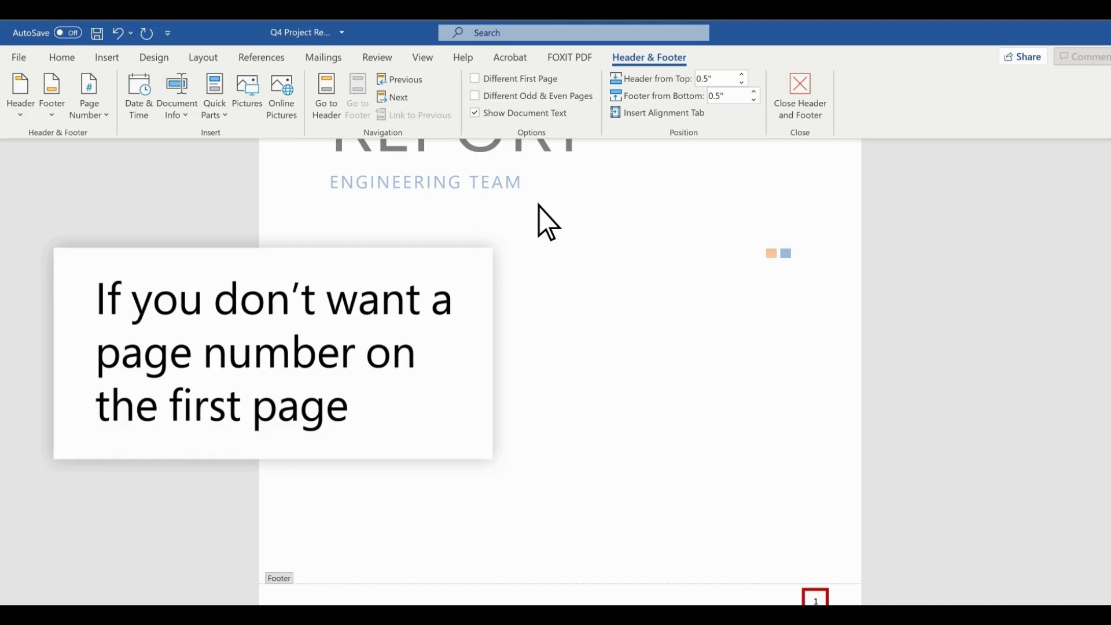
left_click(475, 79)
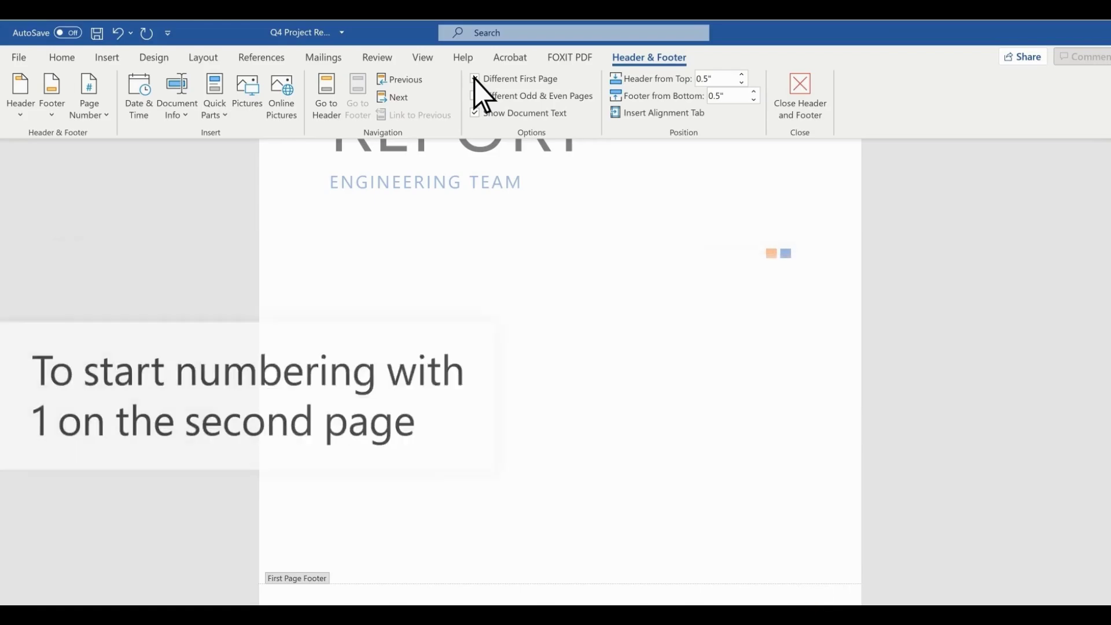
Format the Q4 Project Report page numbers to start at 0 and close header and footer editing.
left_click_drag(1102, 248, 1101, 377)
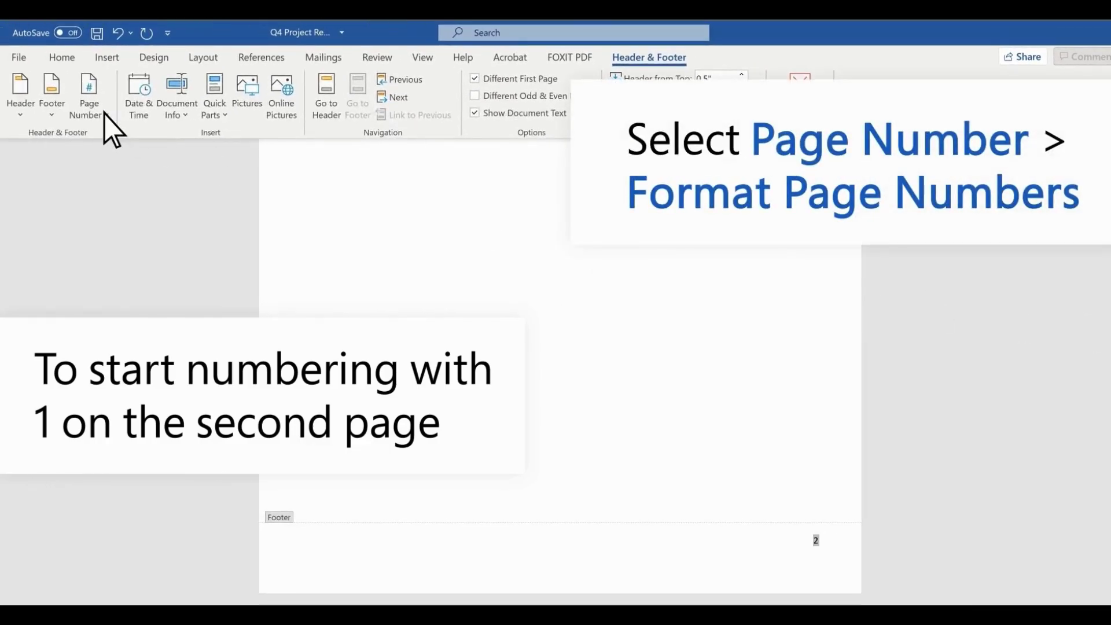
left_click(104, 114)
left_click(124, 226)
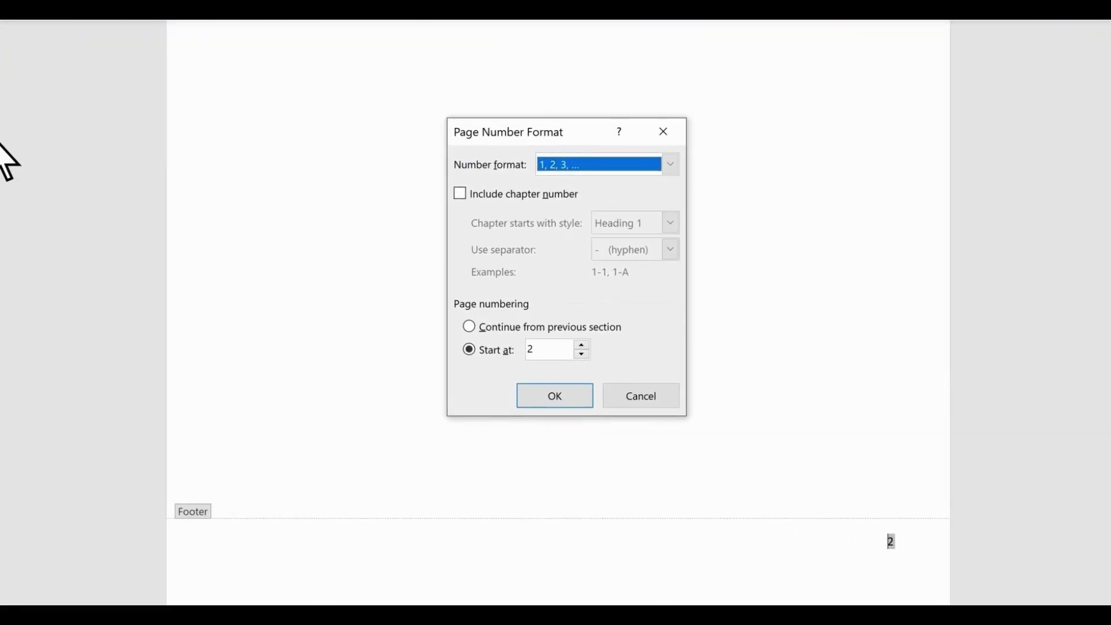
left_click(581, 354)
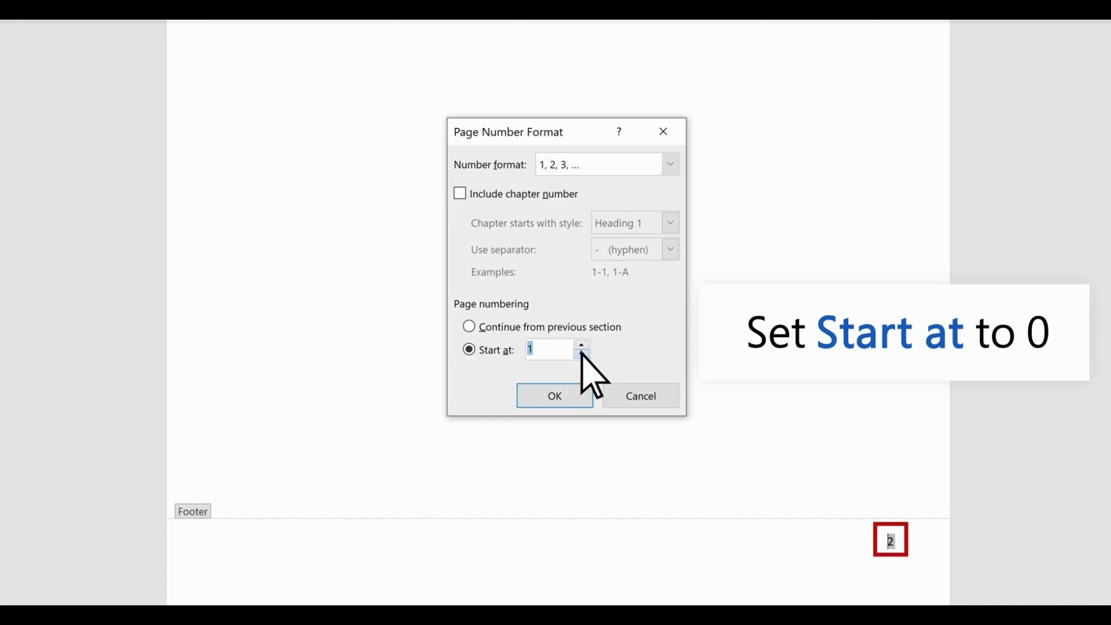
left_click(561, 397)
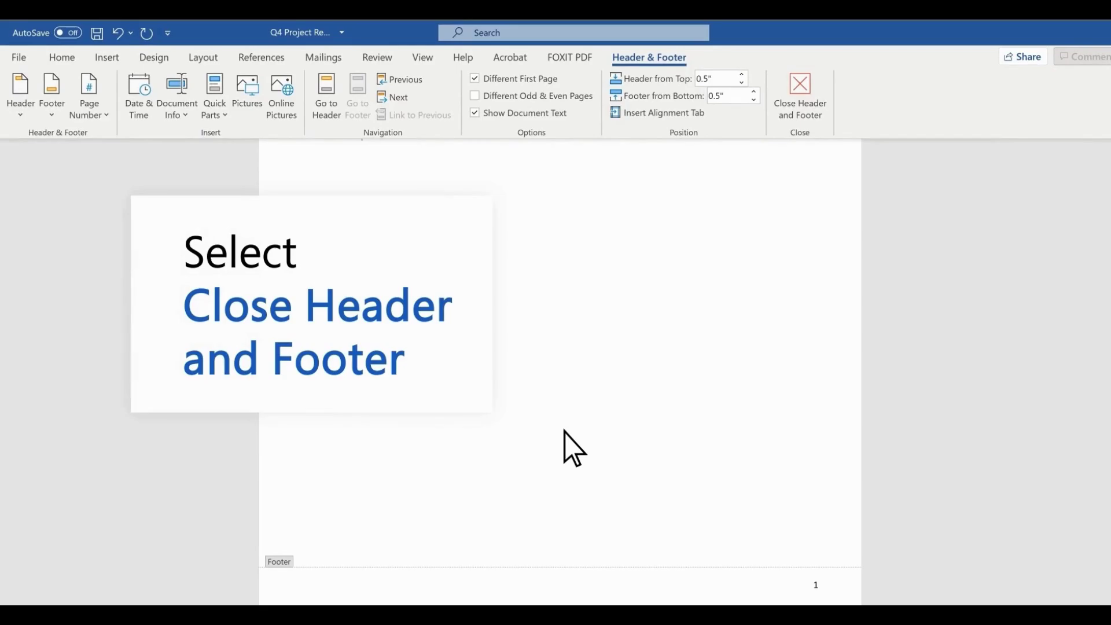
left_click(801, 127)
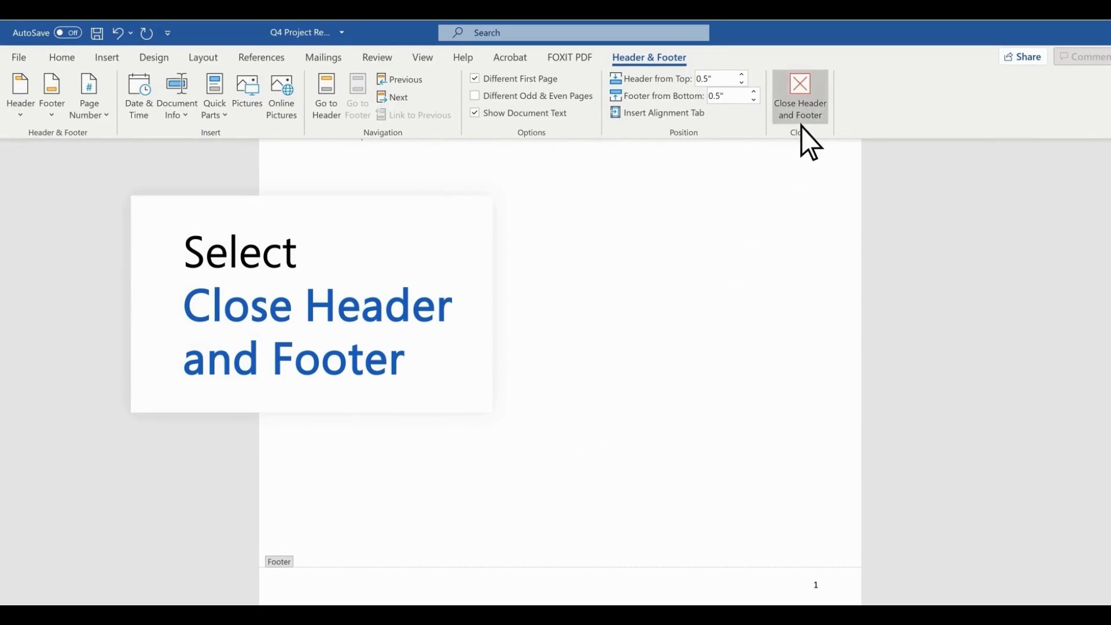
left_click_drag(1104, 265, 1104, 604)
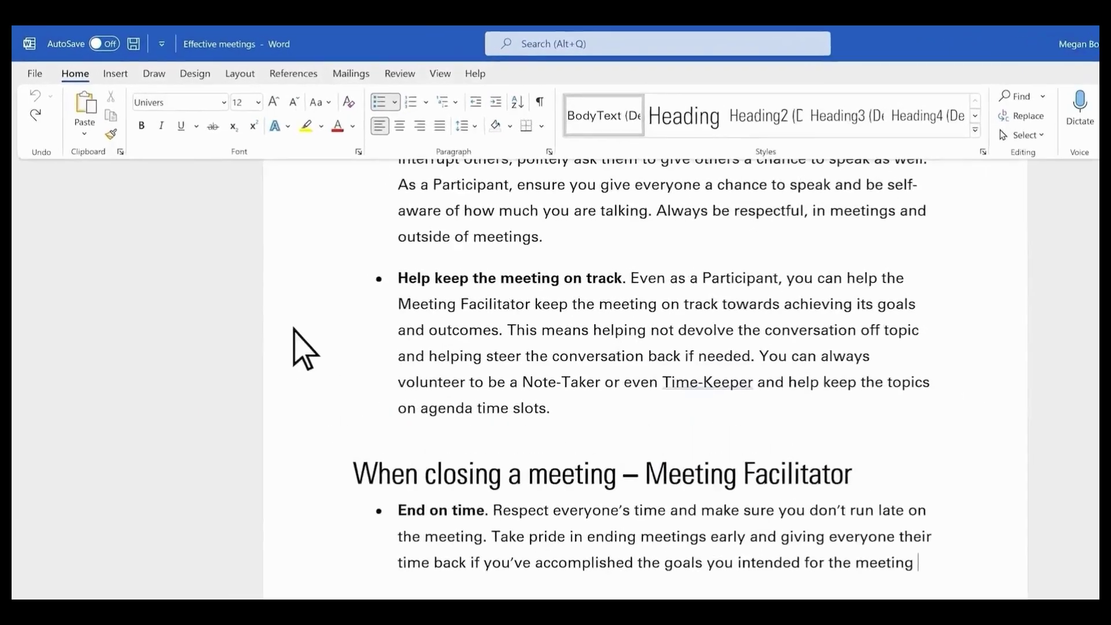
Insert a page break after the "End on time" bullet text in the Effective meetings document.
left_click(115, 74)
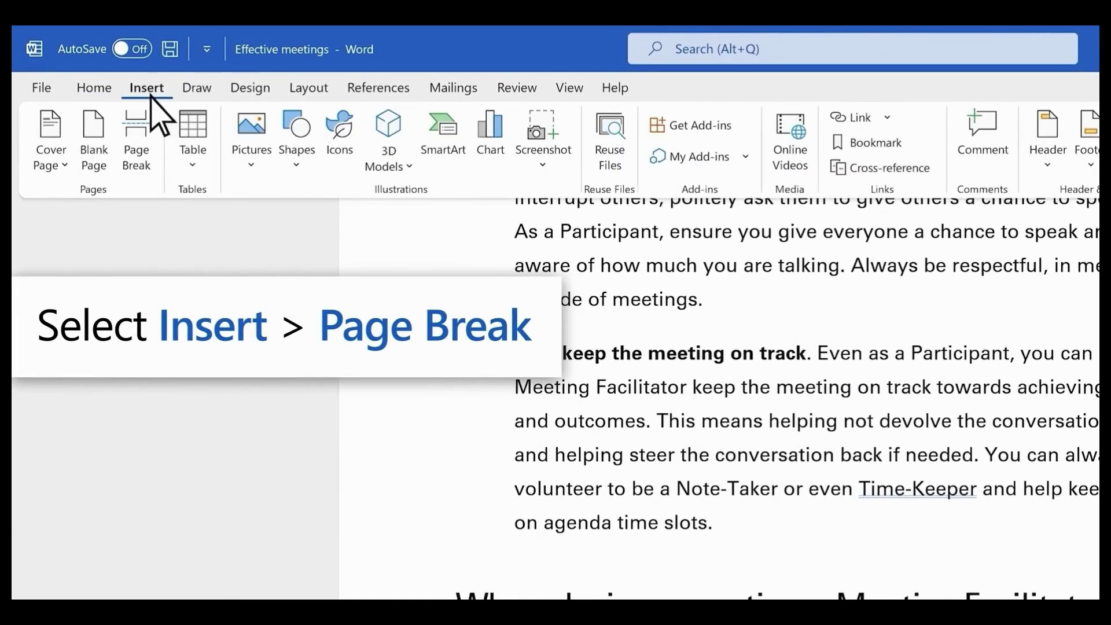
left_click(149, 144)
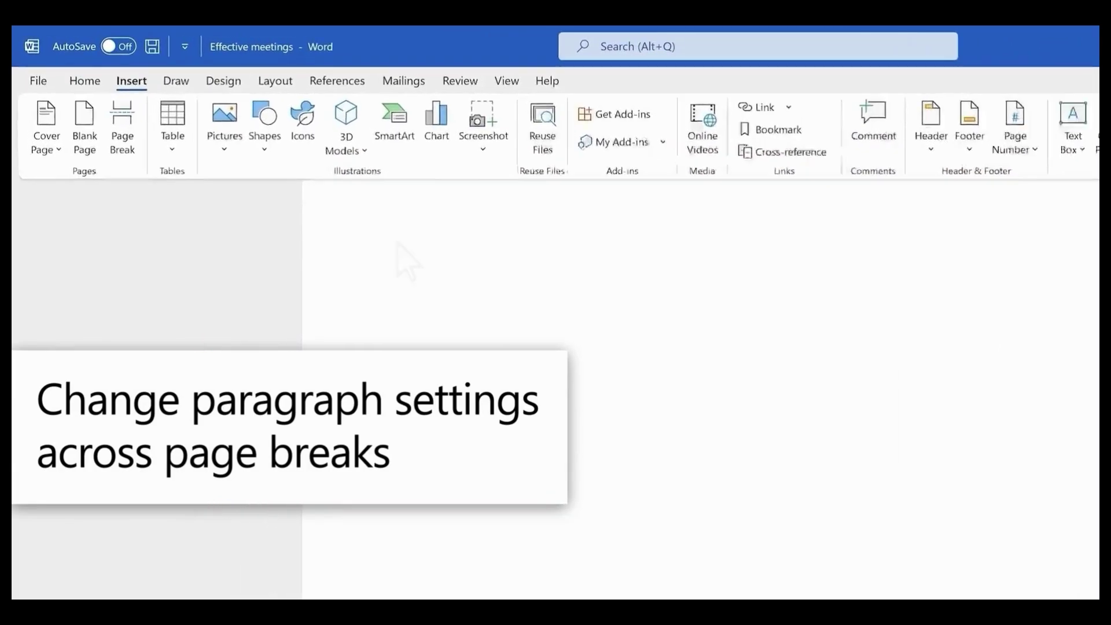
Turn on Keep with next and Keep lines together in the Line and Page Breaks settings of the current paragraph.
left_click(277, 83)
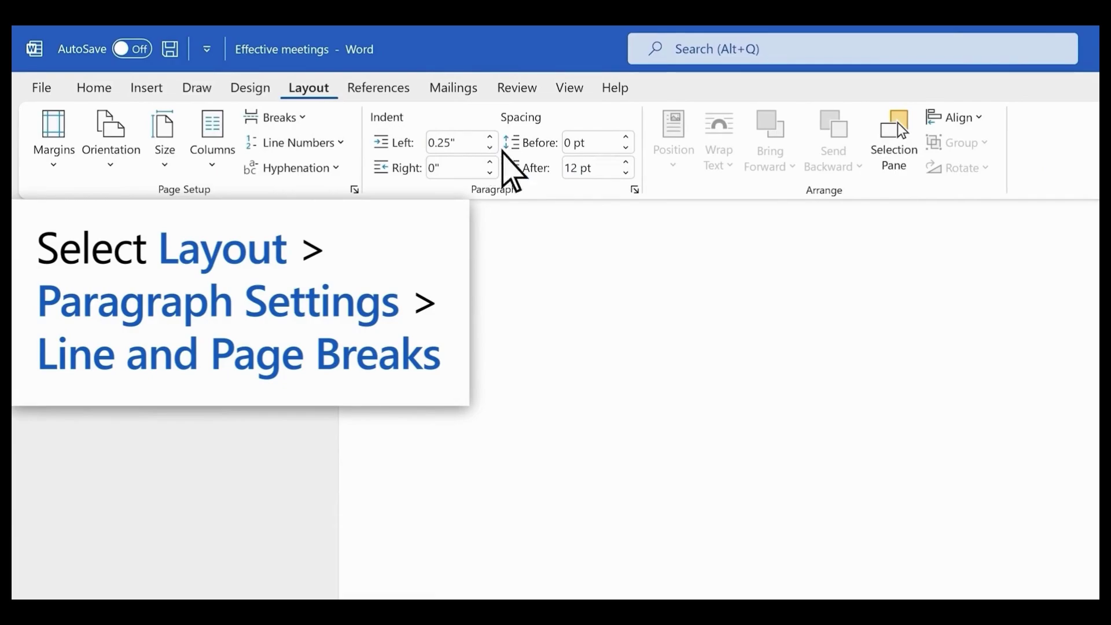
left_click(635, 189)
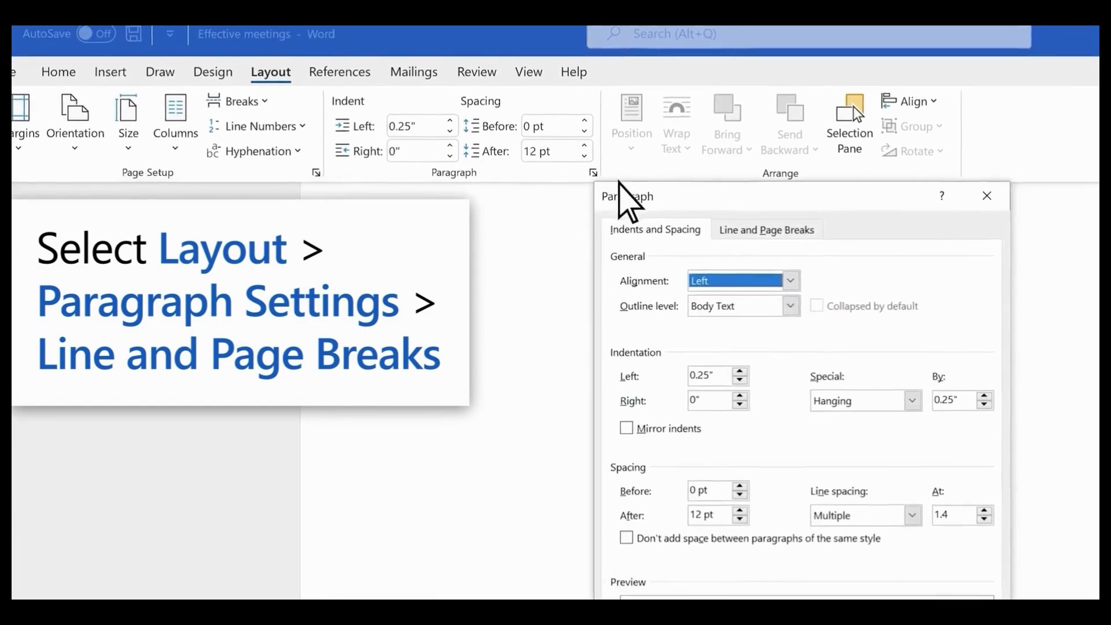
left_click(540, 144)
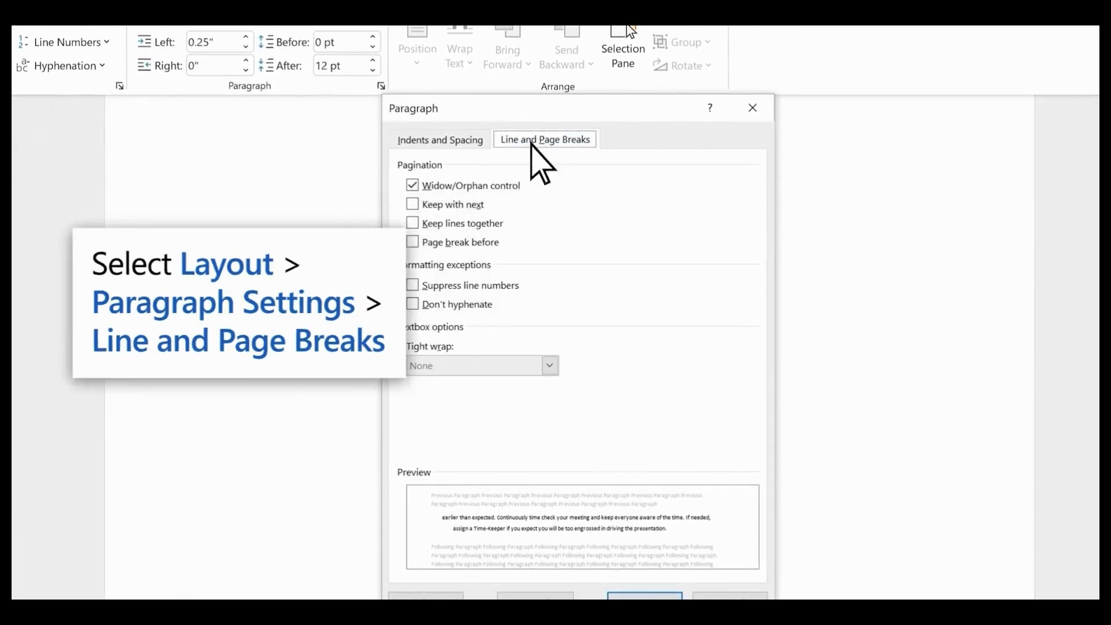
left_click(413, 204)
left_click(413, 223)
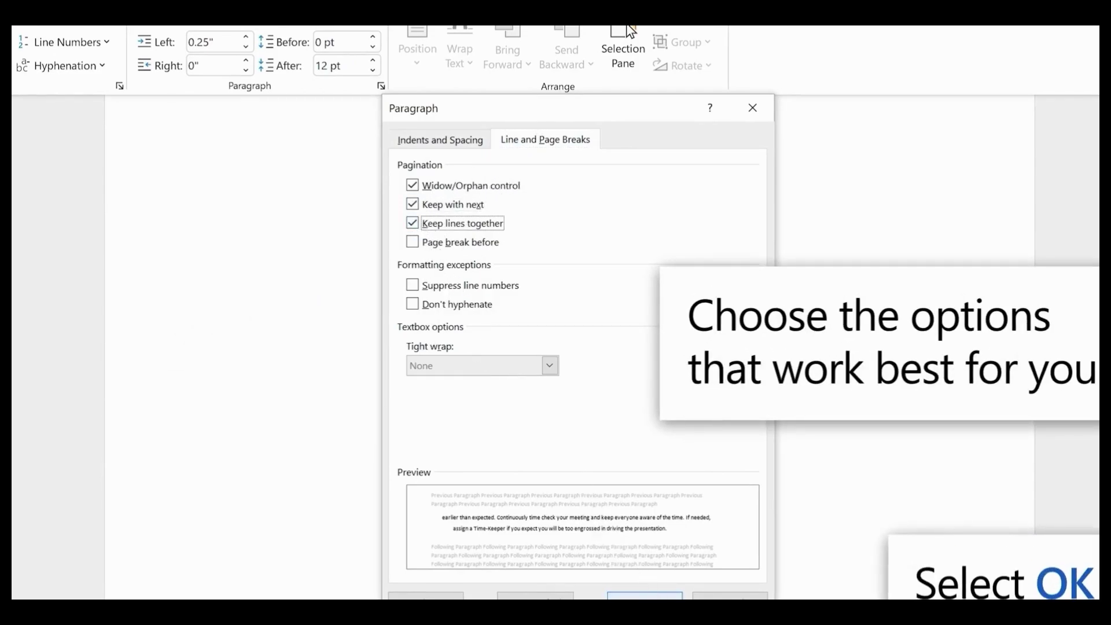
left_click(644, 595)
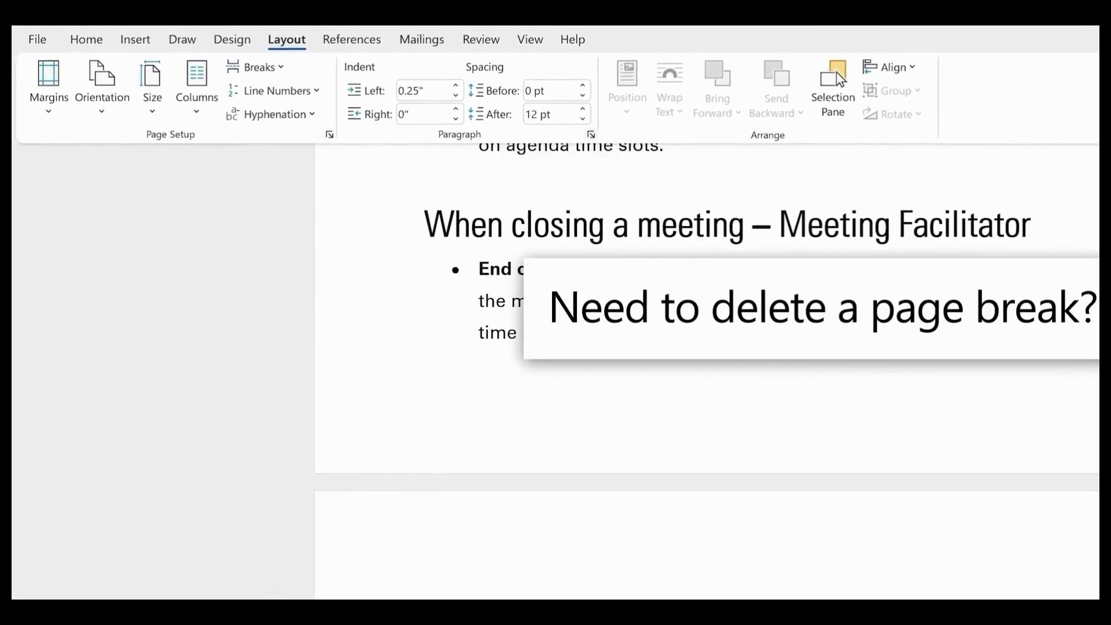
Show the formatting marks, including page breaks, in the Effective meetings document.
left_click(89, 48)
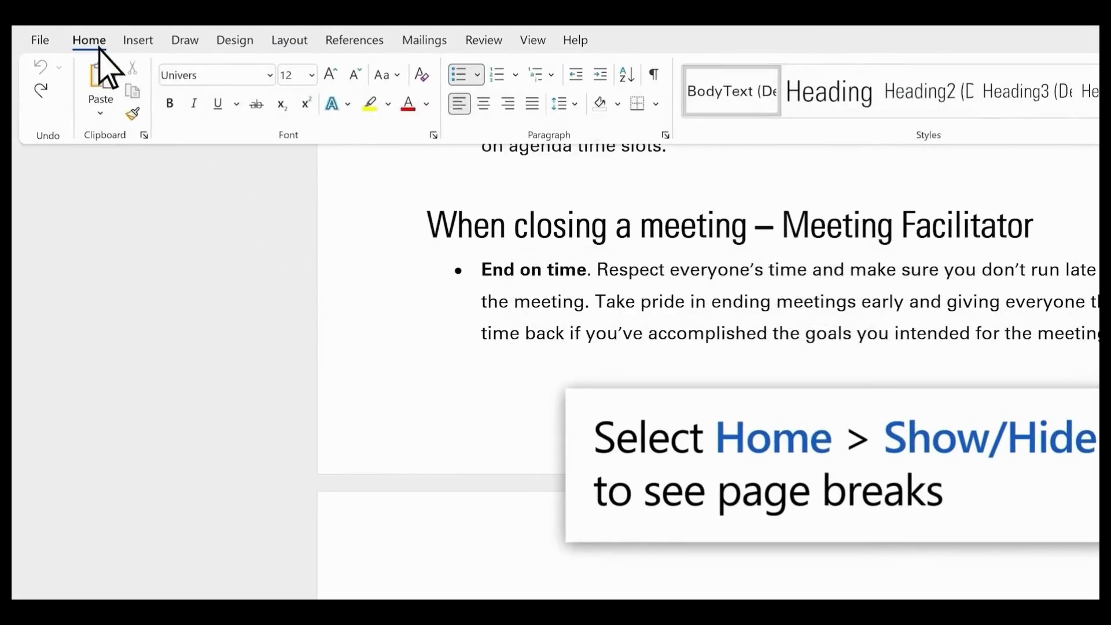
left_click(655, 76)
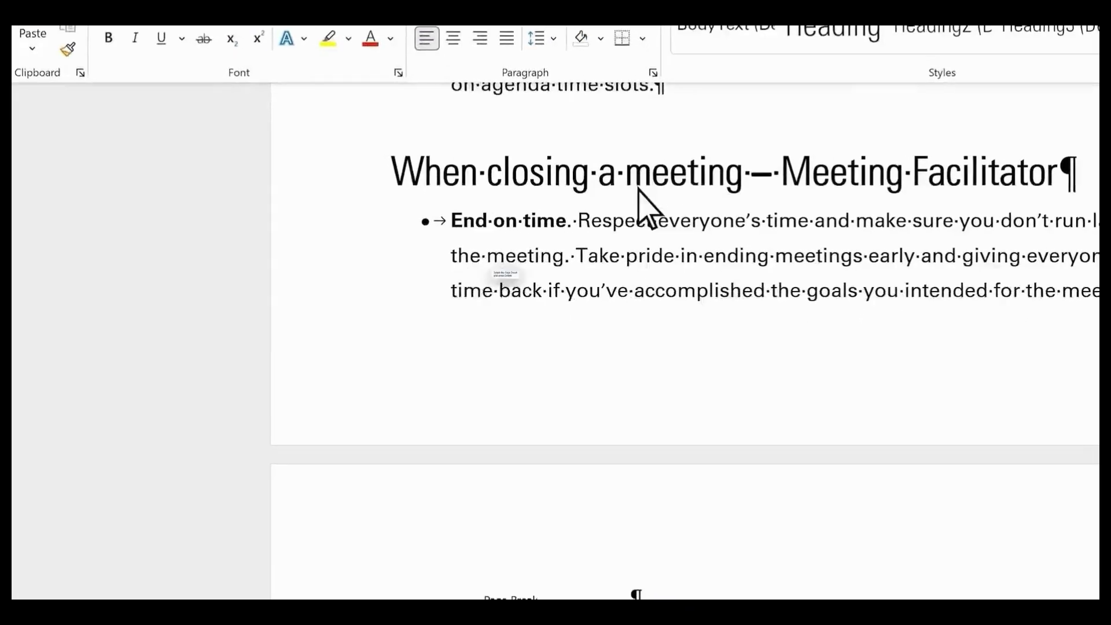
Delete the page break after the "End on time" bullet in the Effective meetings document.
left_click(585, 554)
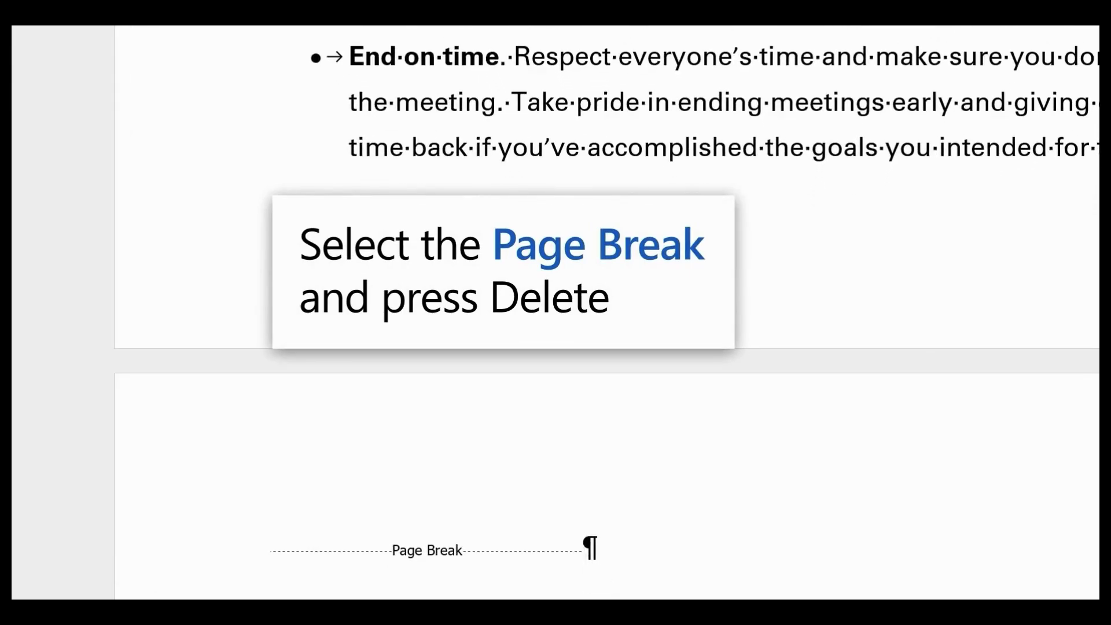
key("BackSpace")
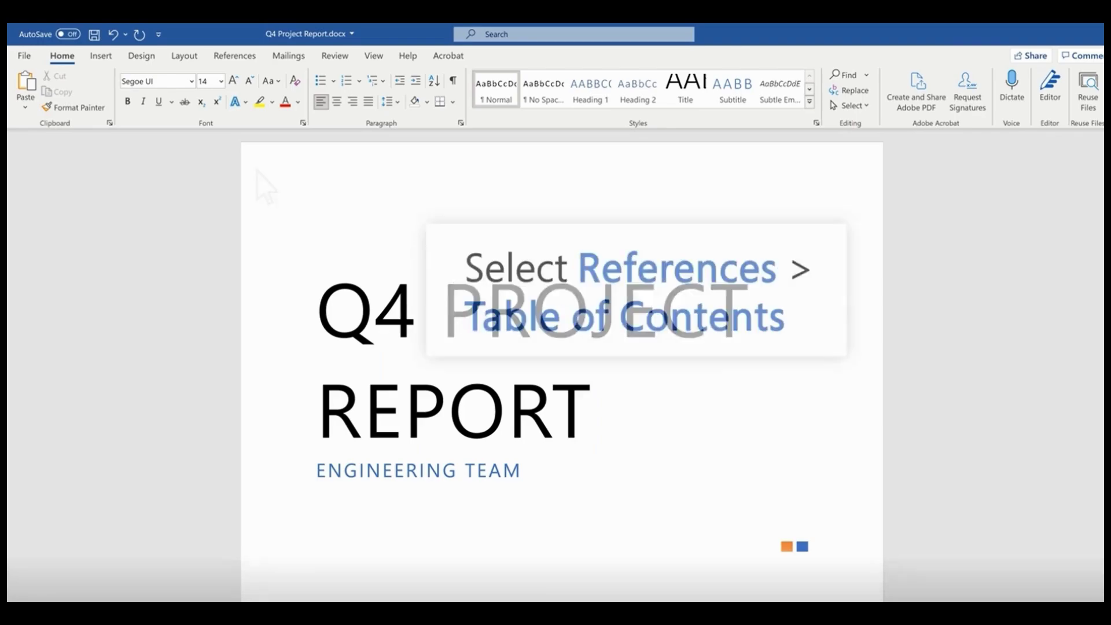
Insert an Automatic Table 1 table of contents on the title page of the Q4 Project Report.
left_click(235, 60)
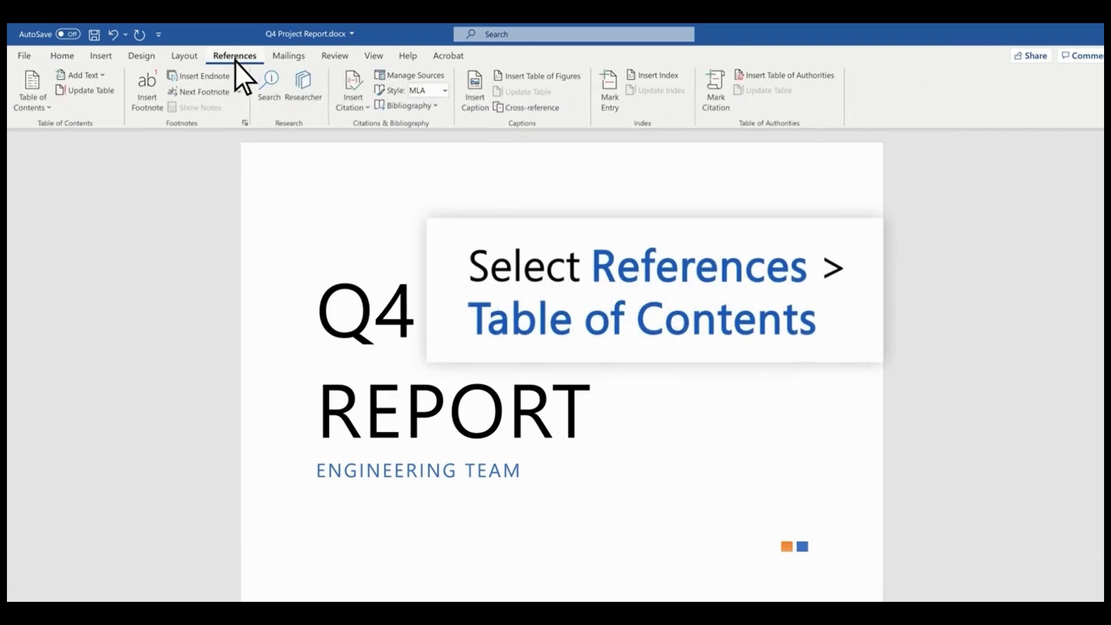
left_click(32, 93)
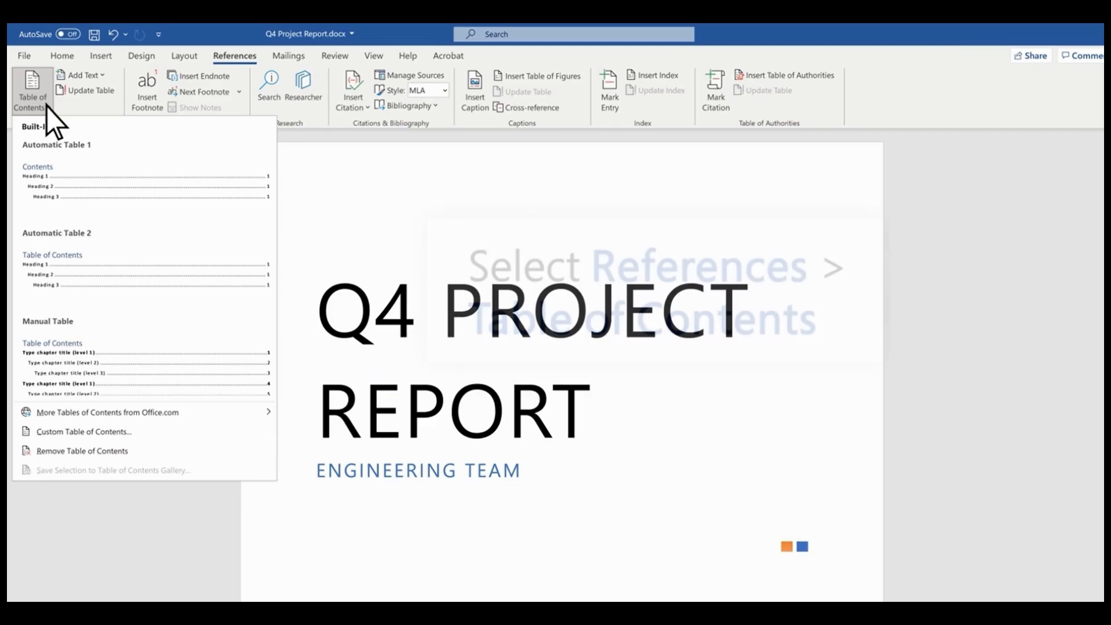
left_click(97, 184)
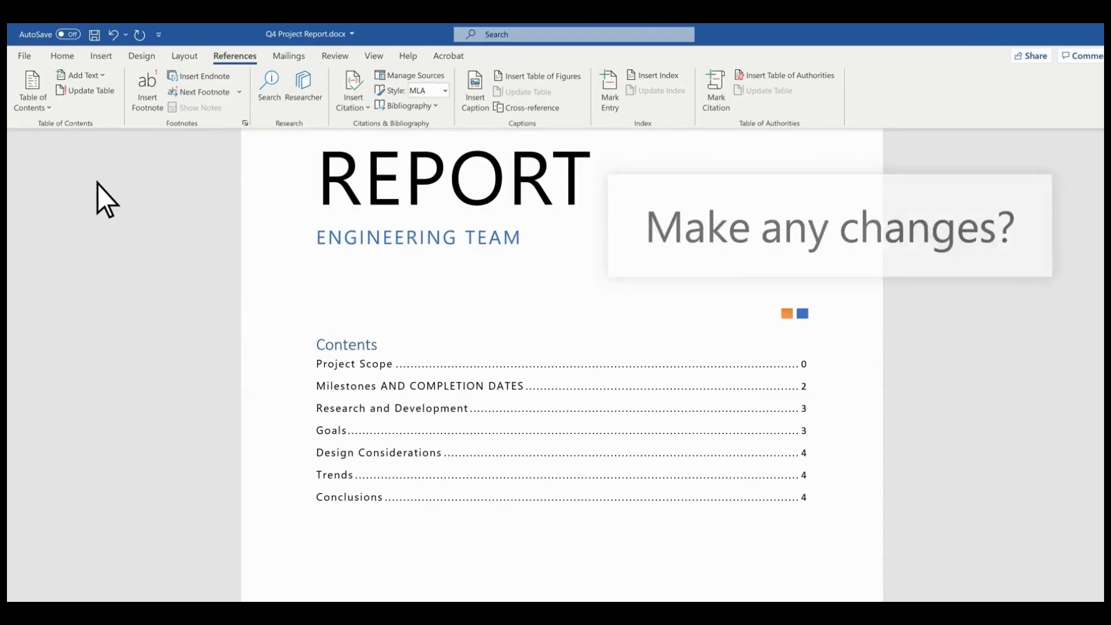
Update the entire table of contents in the Q4 Project Report.
left_click(400, 358)
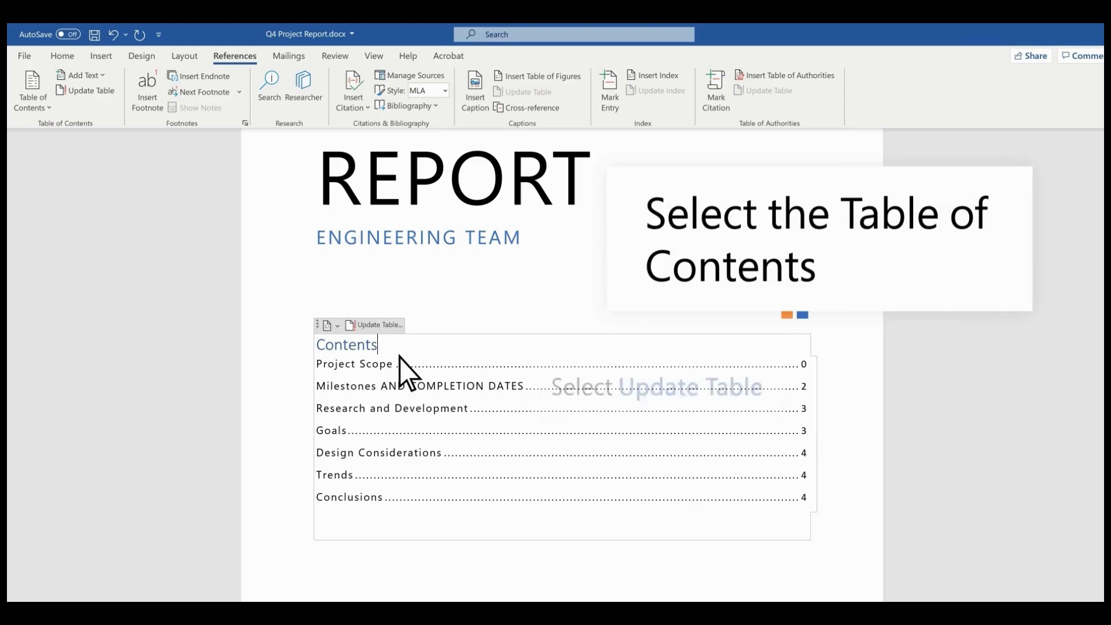
left_click(378, 331)
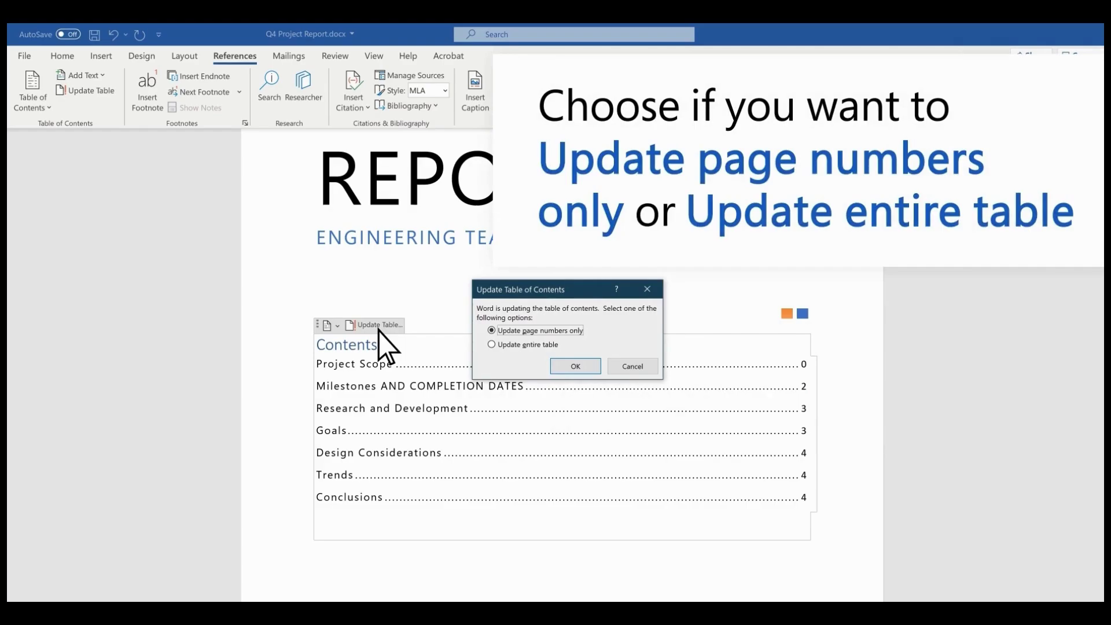
left_click(491, 345)
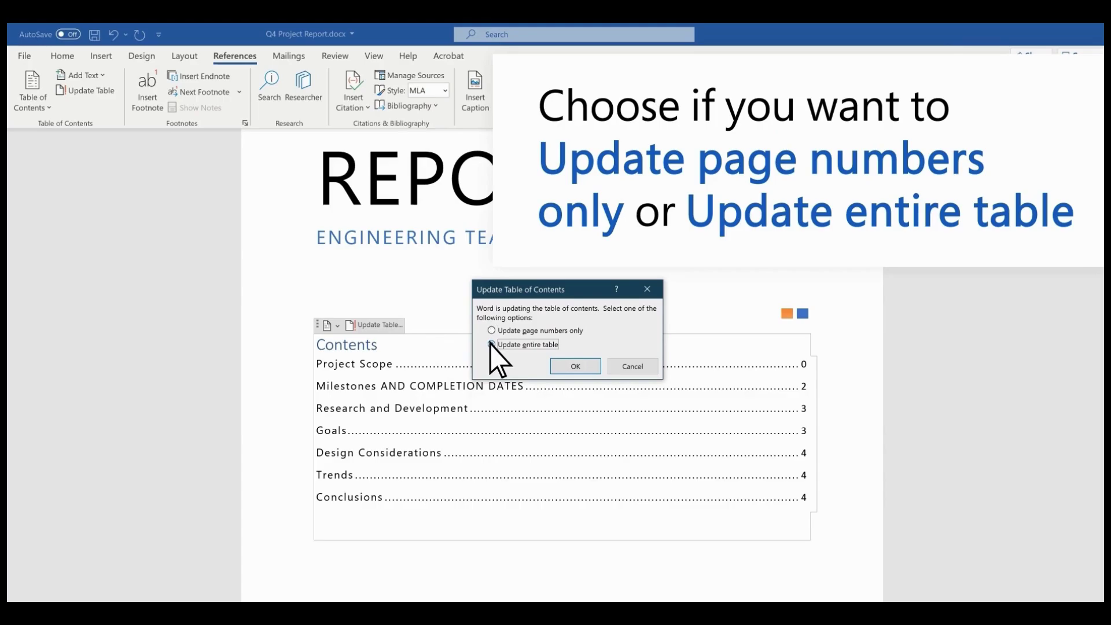
left_click(579, 371)
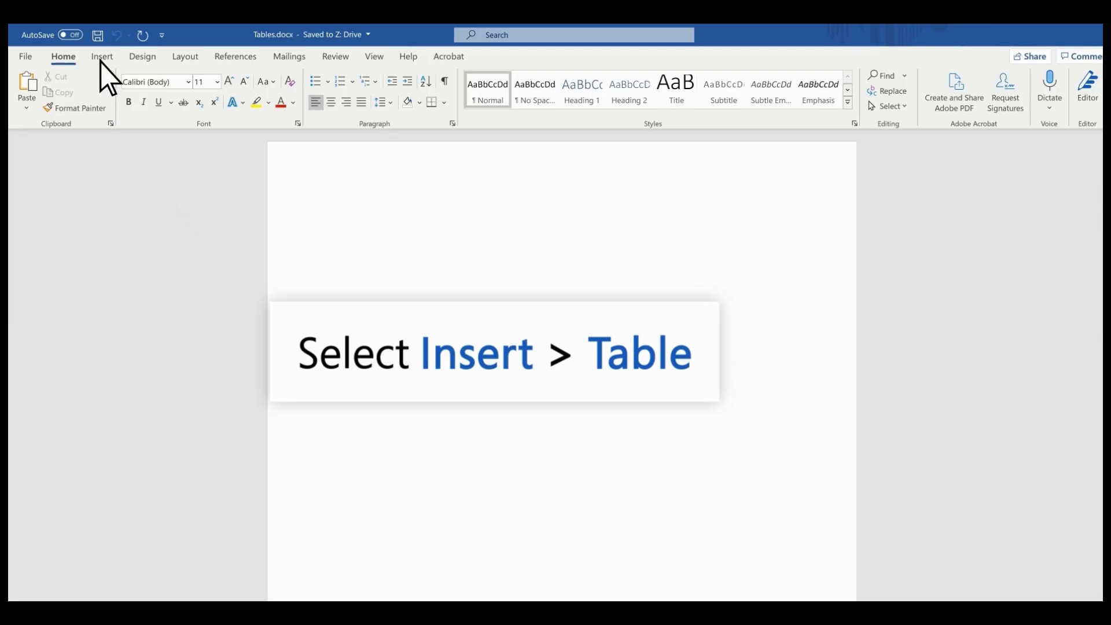
Insert a basic table with 3 columns and 4 rows in the blank Tables document using the size grid.
left_click(99, 62)
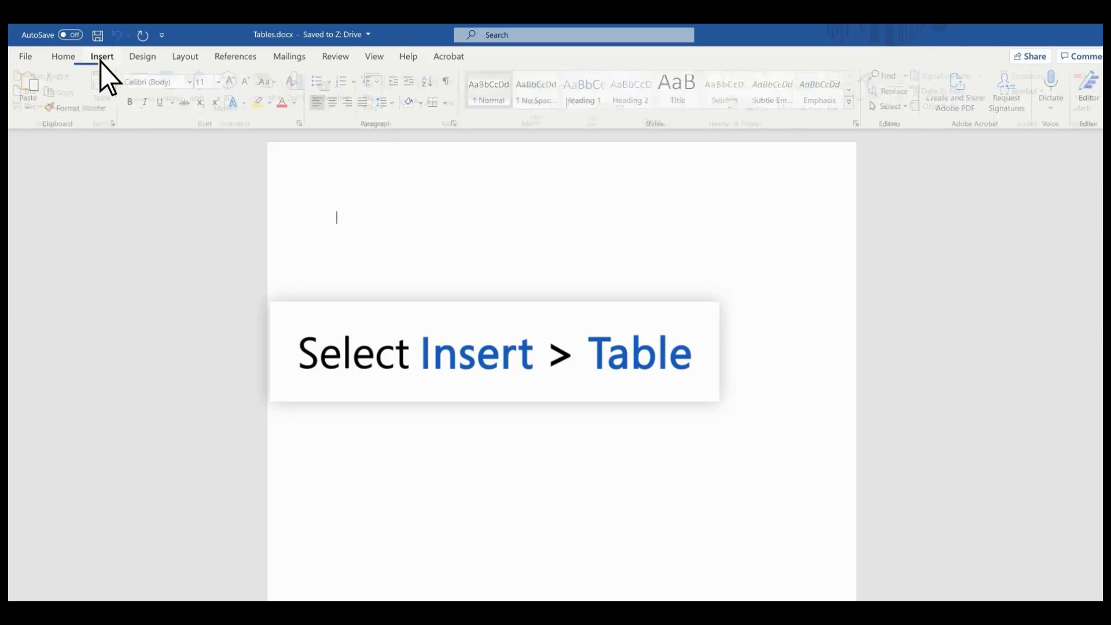
left_click(103, 93)
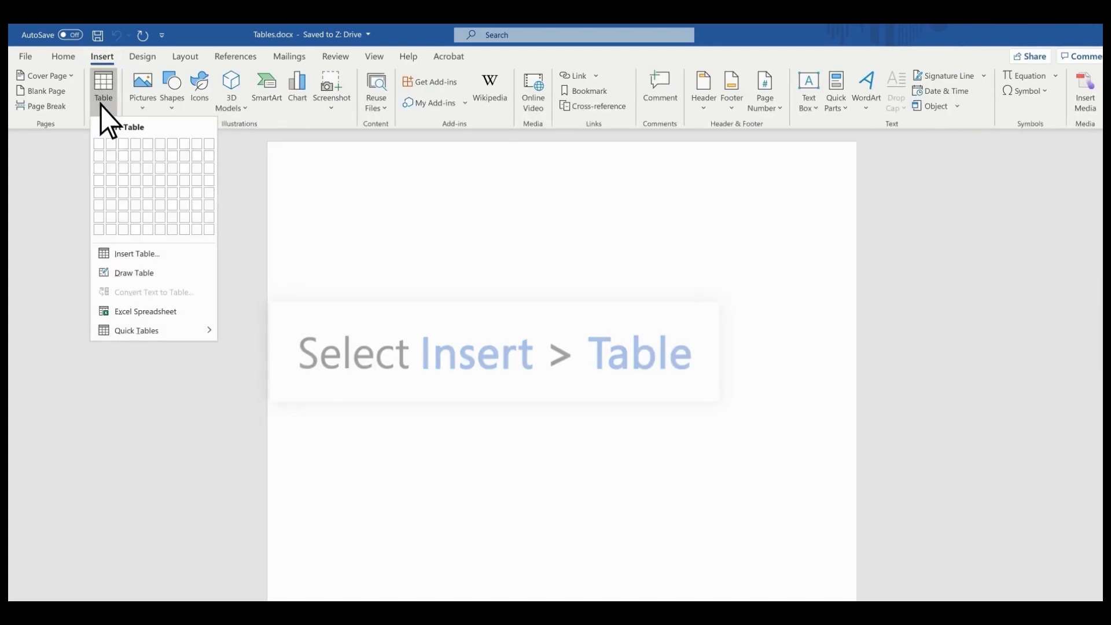
left_click(124, 178)
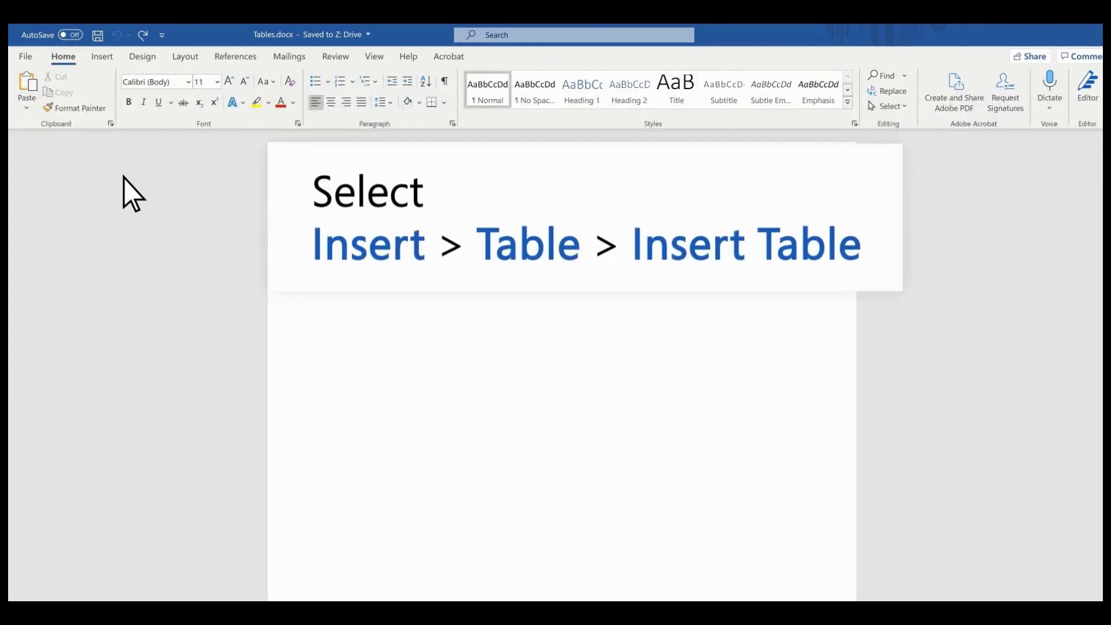
Insert a custom table with 4 columns and 12 rows set to AutoFit to contents.
left_click(100, 60)
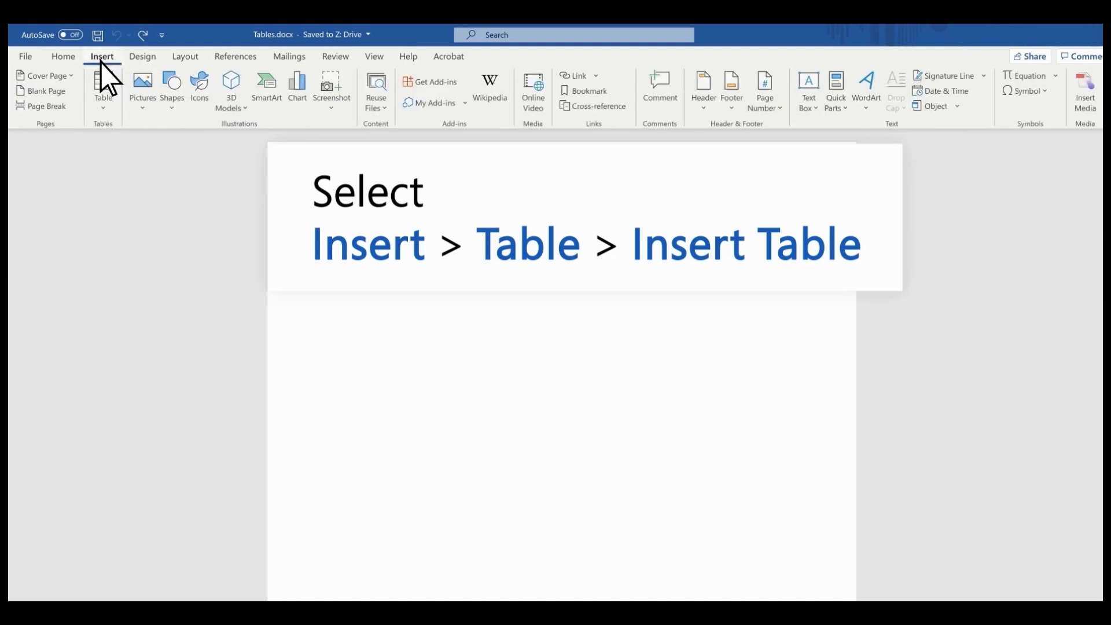
left_click(100, 105)
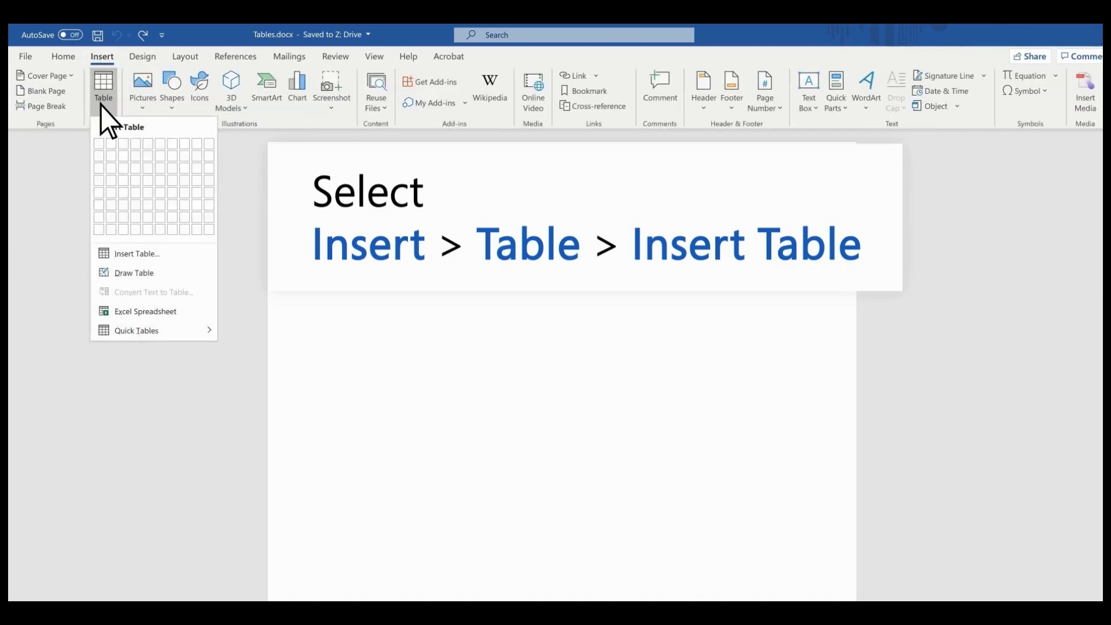
left_click(133, 255)
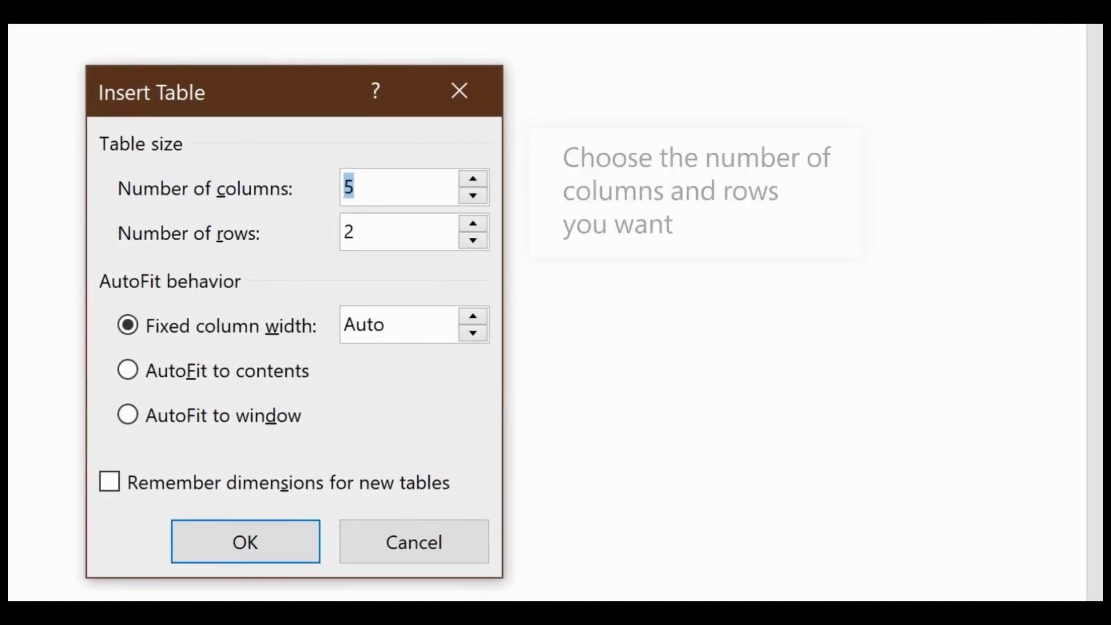
type("4")
key("Tab")
type("12")
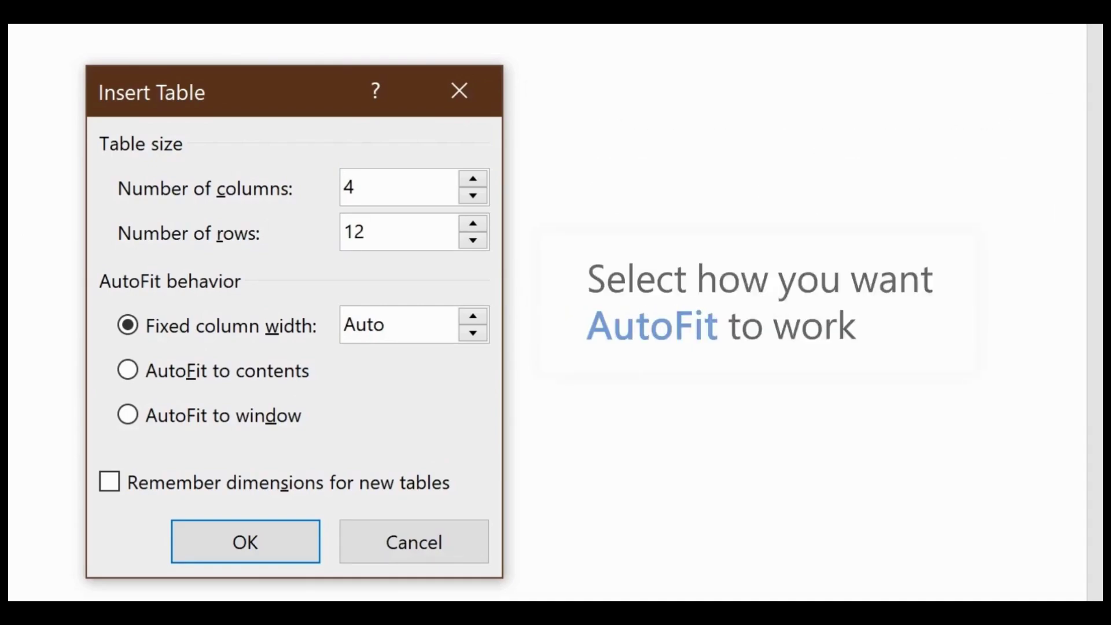
left_click(126, 370)
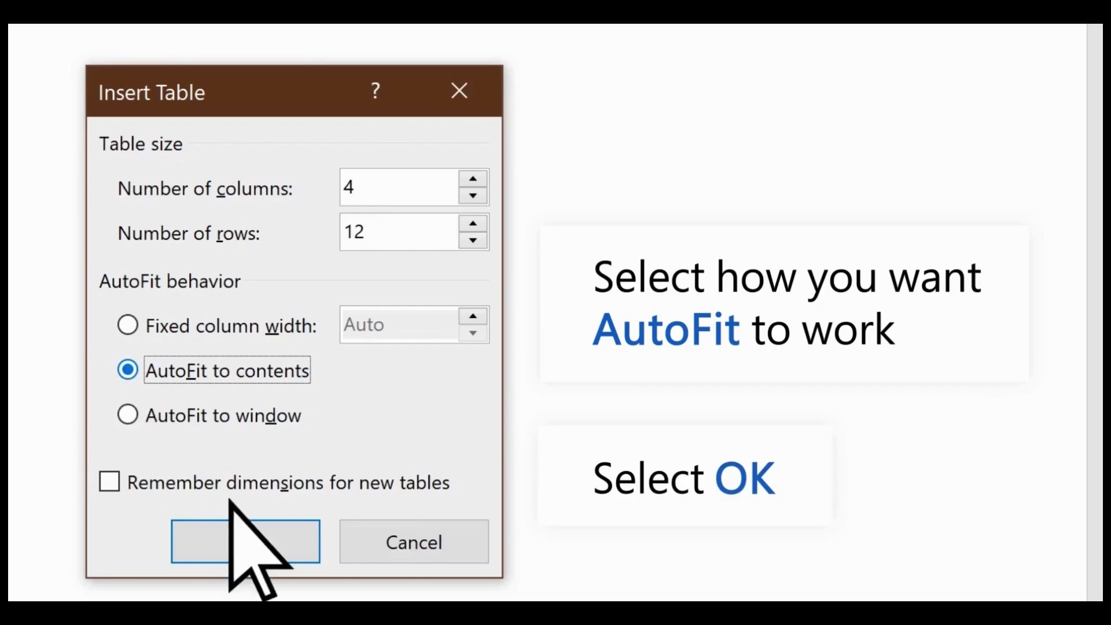
left_click(272, 536)
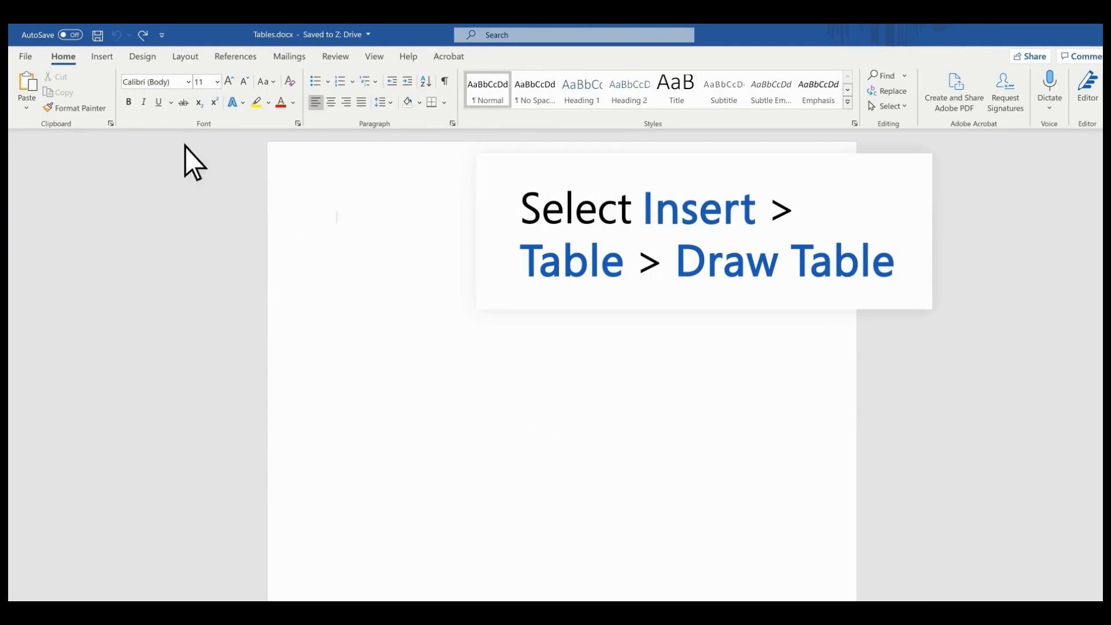
Draw a table freehand on the blank page with an outer border and two horizontal lines forming three rows.
left_click(100, 62)
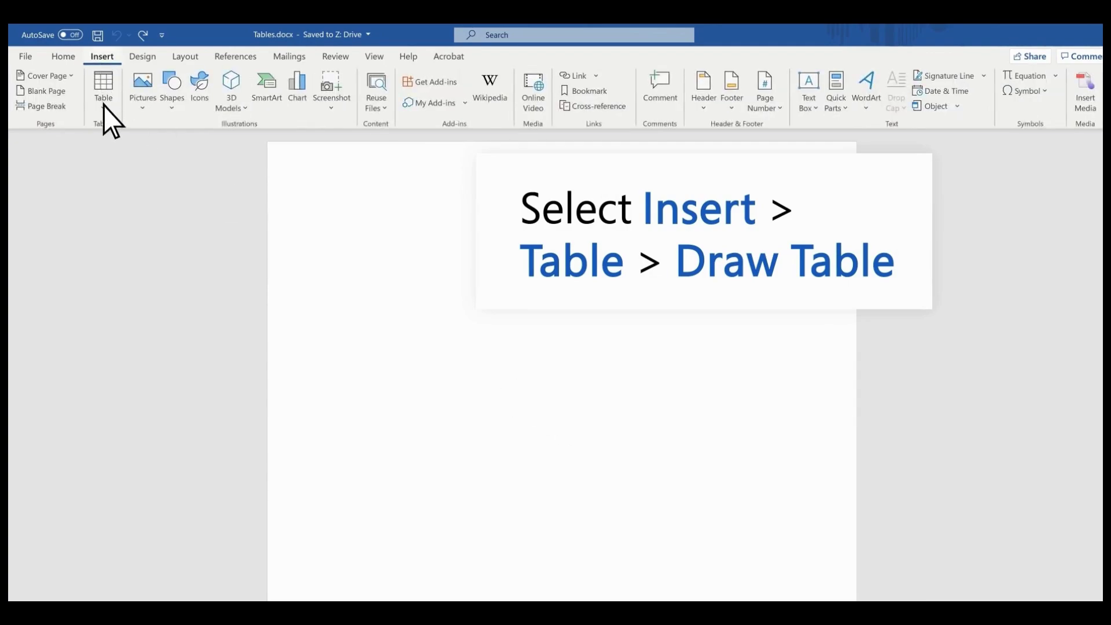
left_click(104, 107)
left_click(157, 273)
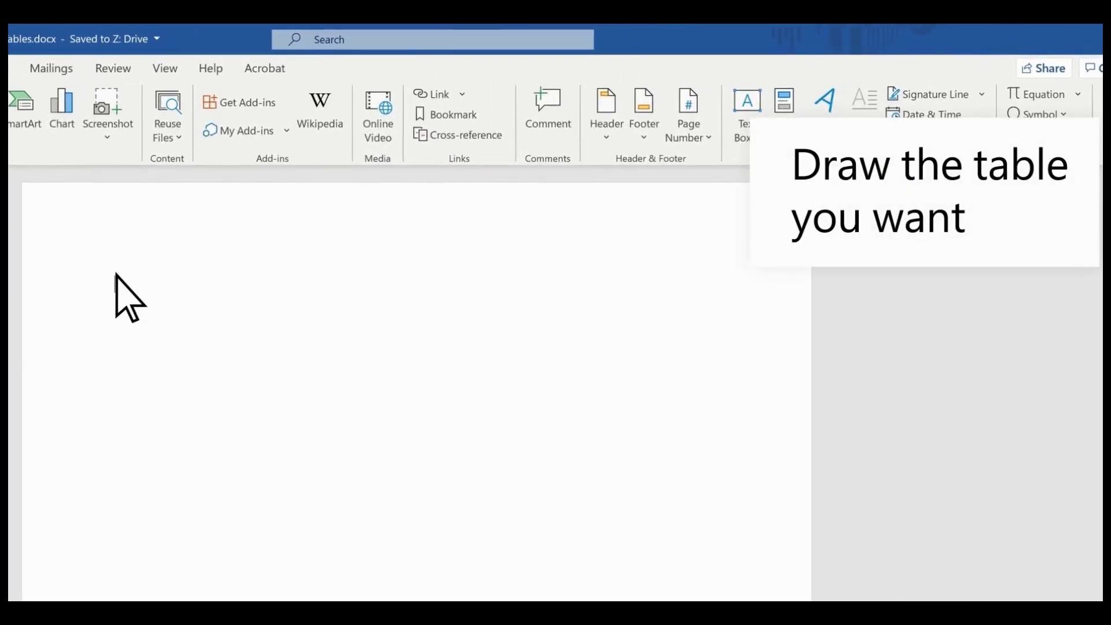
left_click_drag(119, 276, 683, 473)
left_click_drag(119, 342, 644, 342)
left_click_drag(120, 411, 682, 409)
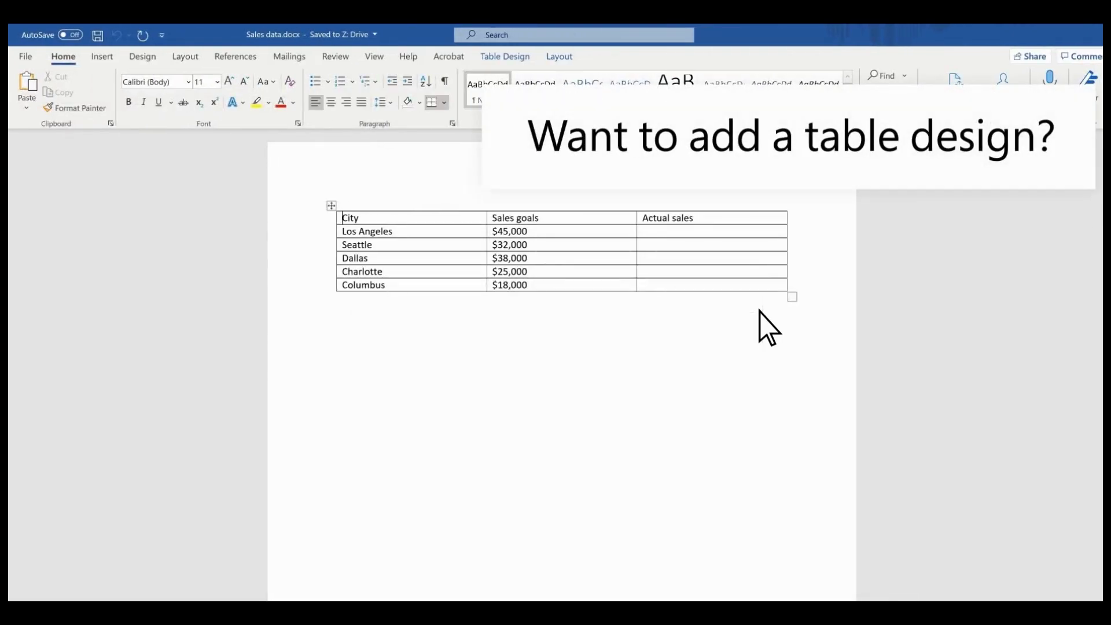
Apply a light blue grid table style with a solid header row to the whole table in the Sales data document.
left_click(331, 205)
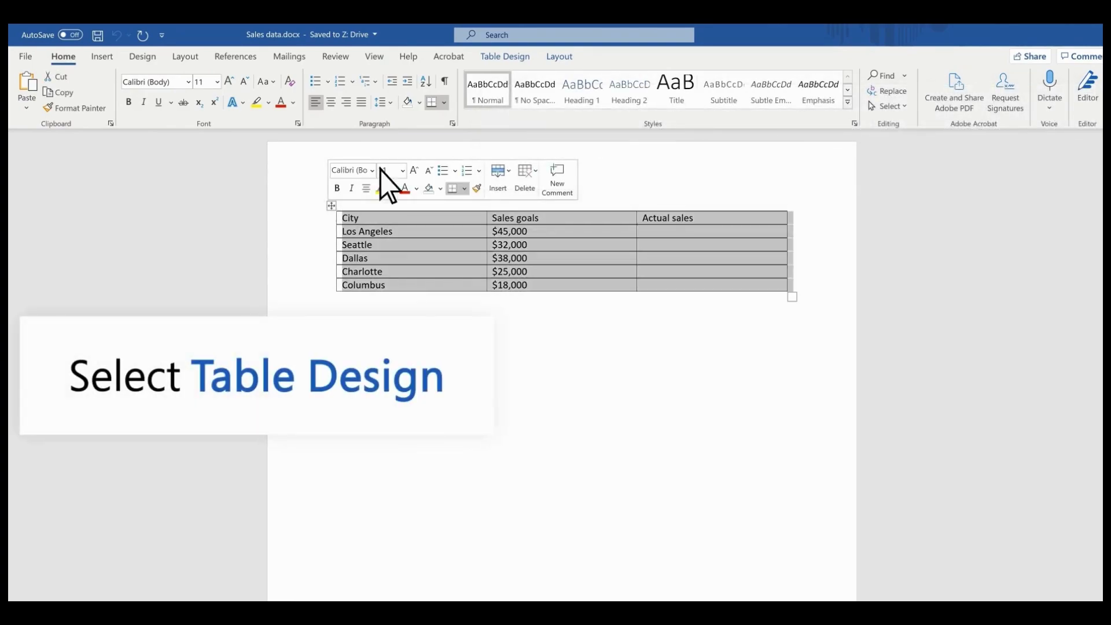
left_click(501, 58)
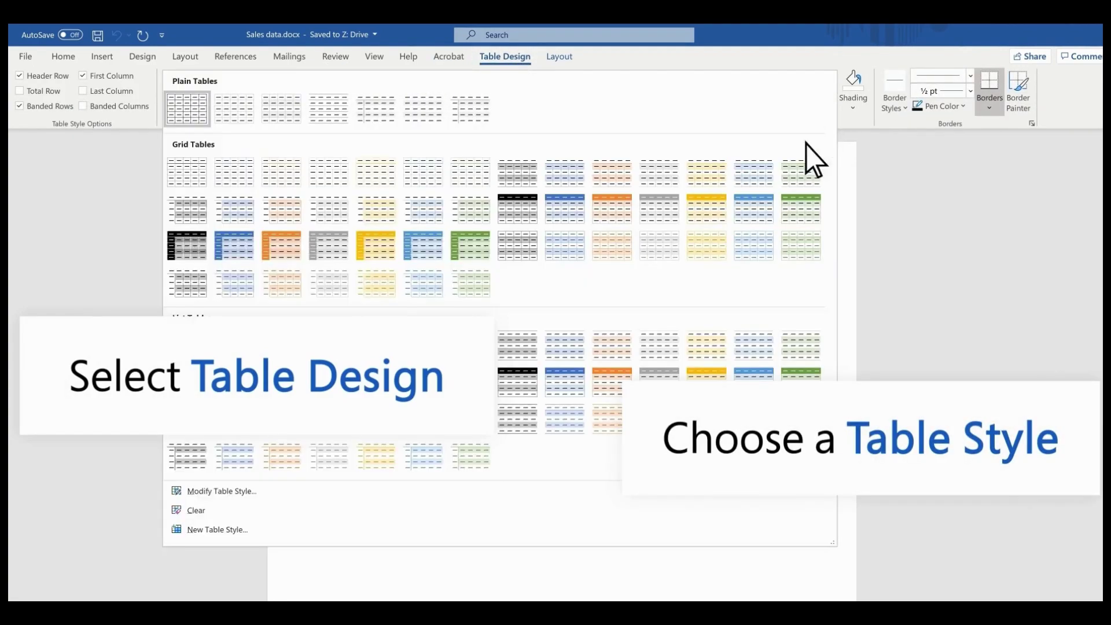
left_click(751, 212)
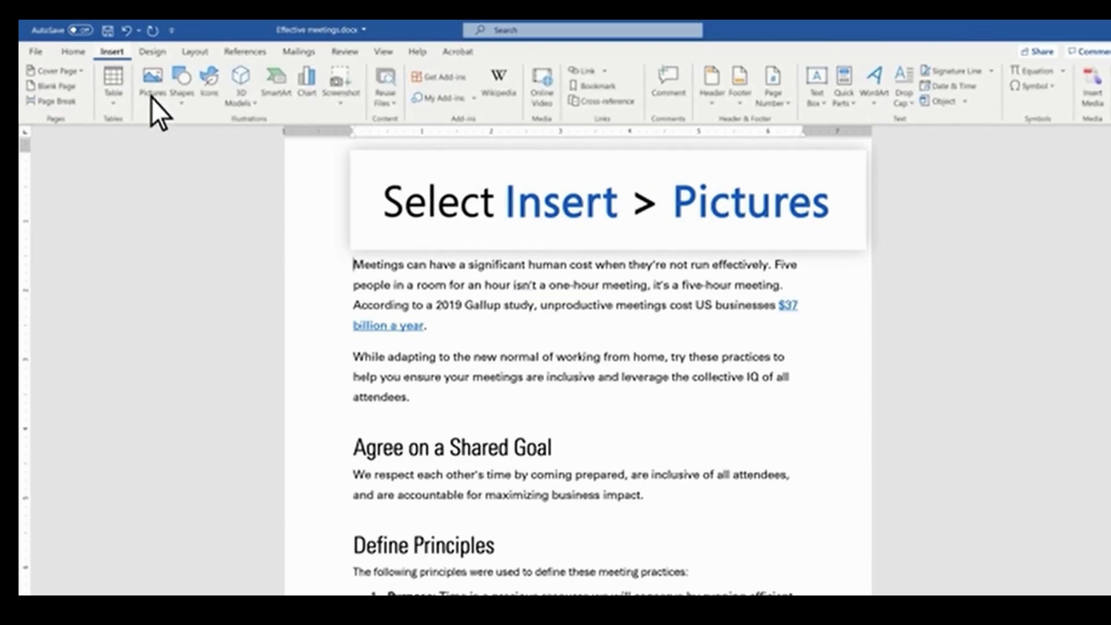
Insert the picture Meeting at whiteboard.jpg from this device below the title of the Effective meetings document.
left_click(151, 97)
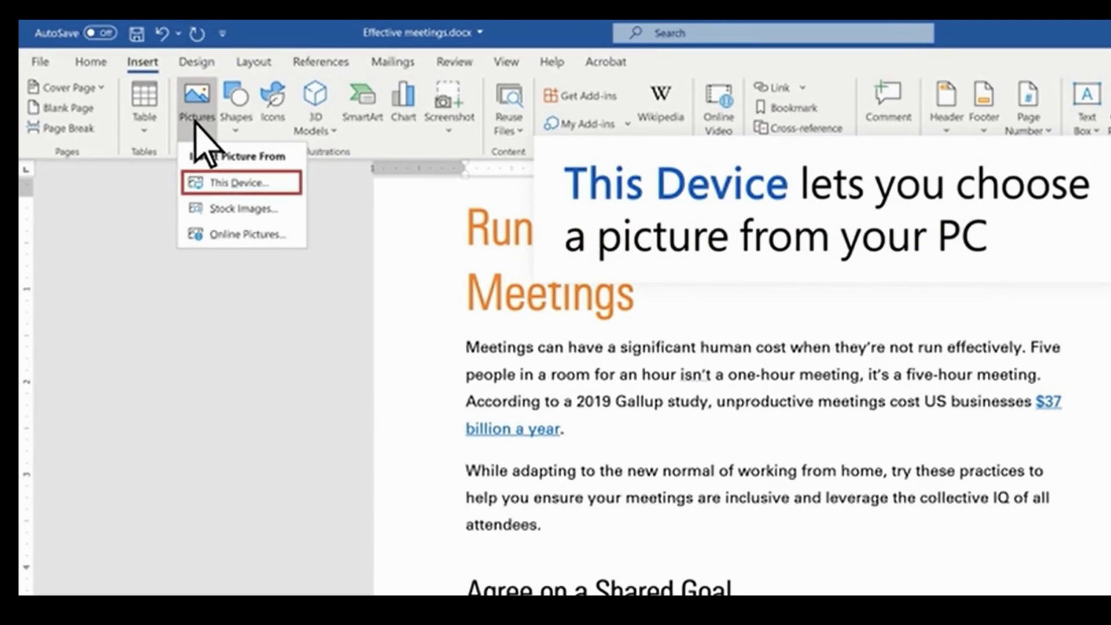
left_click(232, 183)
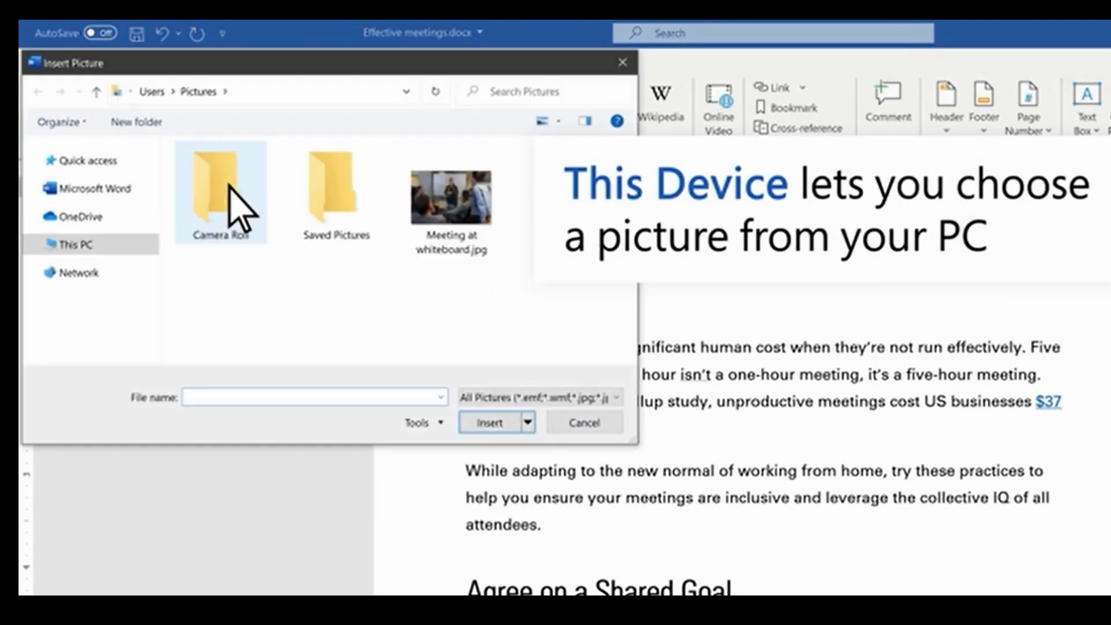
left_click(451, 240)
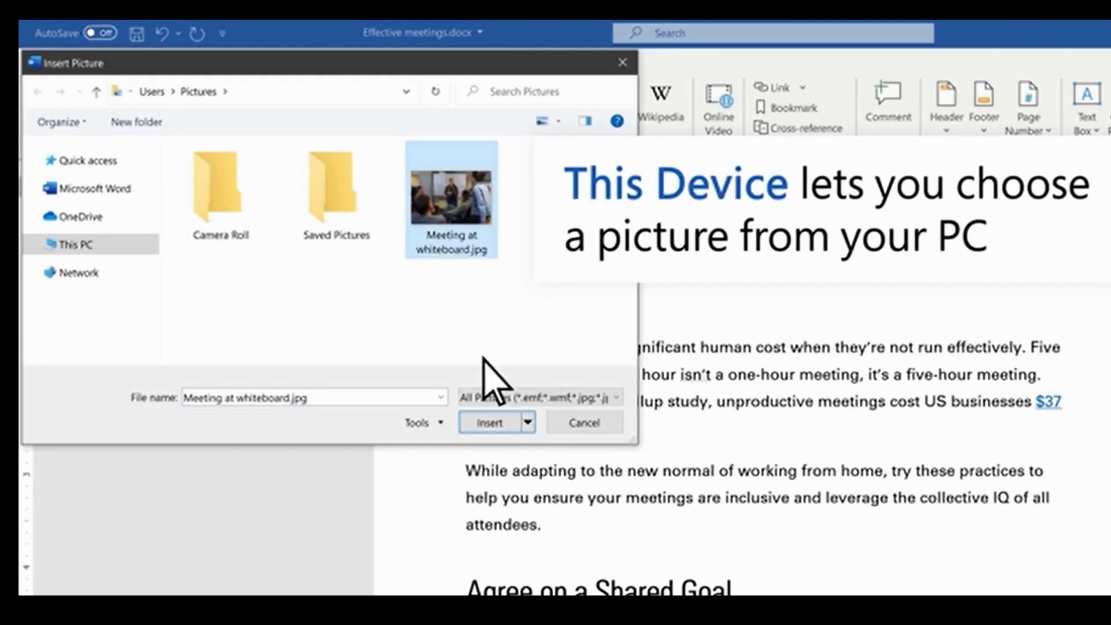
left_click(509, 424)
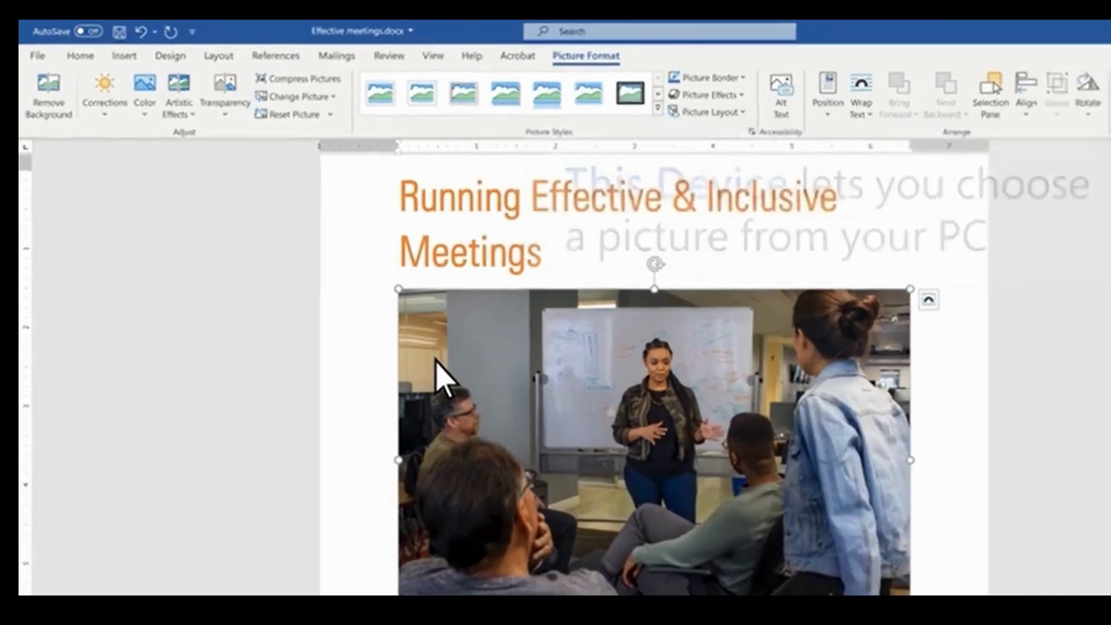
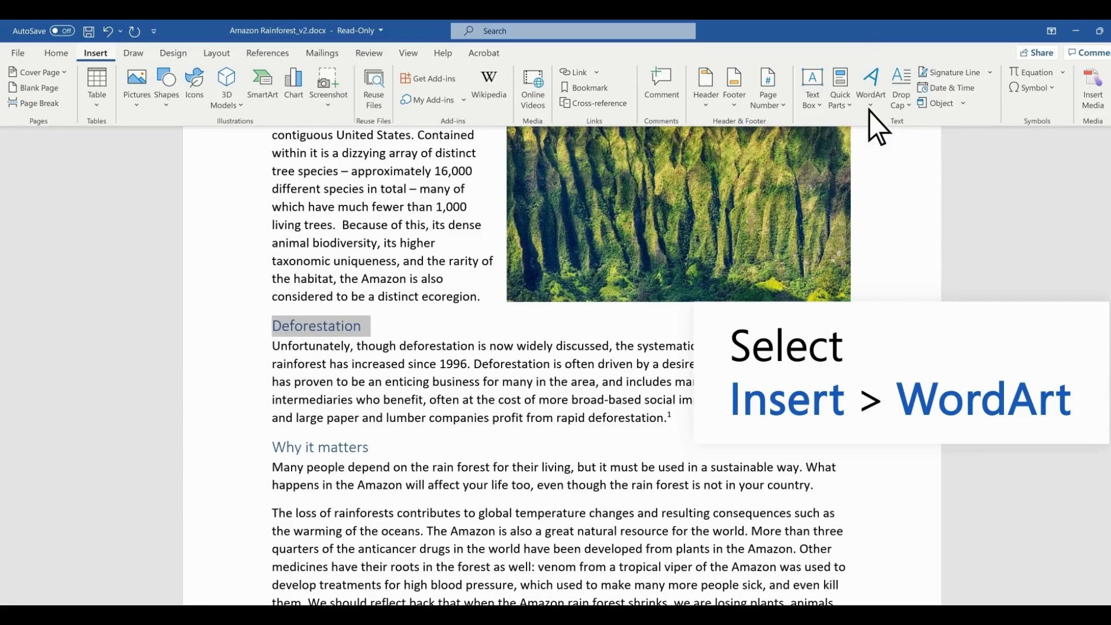
Convert the selected Deforestation heading to light blue outlined WordArt and change its text fill to a darker orange theme color.
left_click(869, 112)
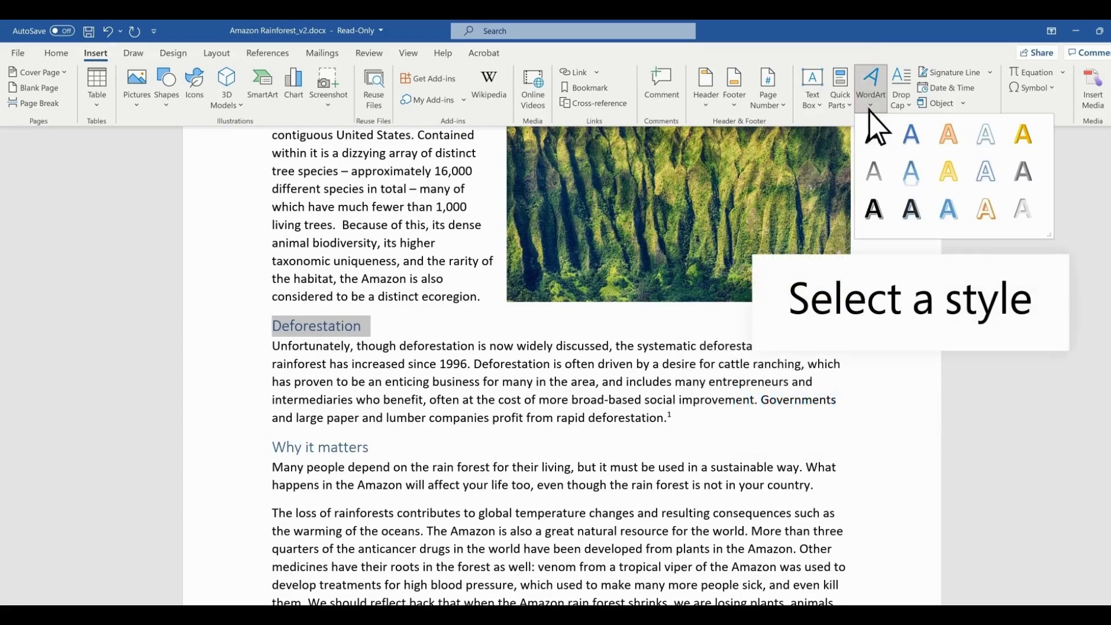
left_click(949, 217)
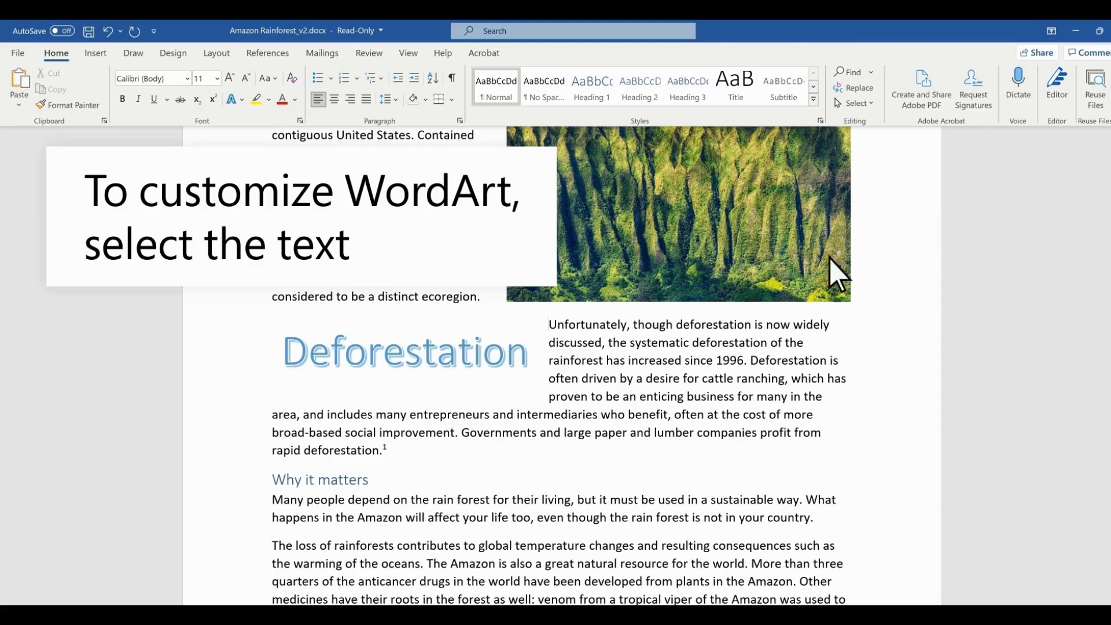
left_click(405, 364)
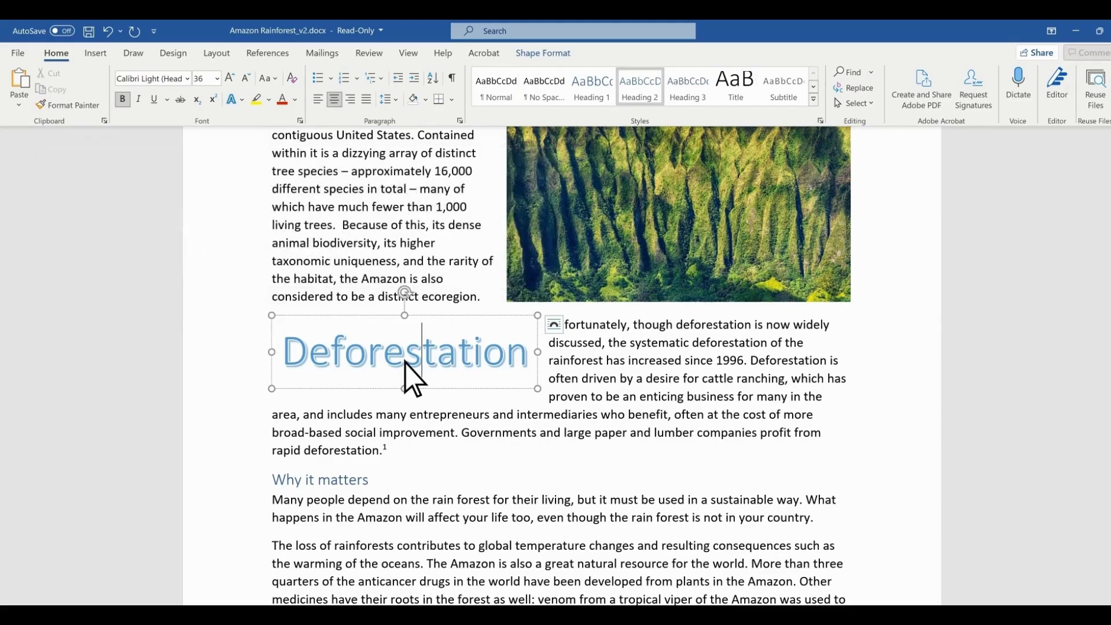
left_click(543, 56)
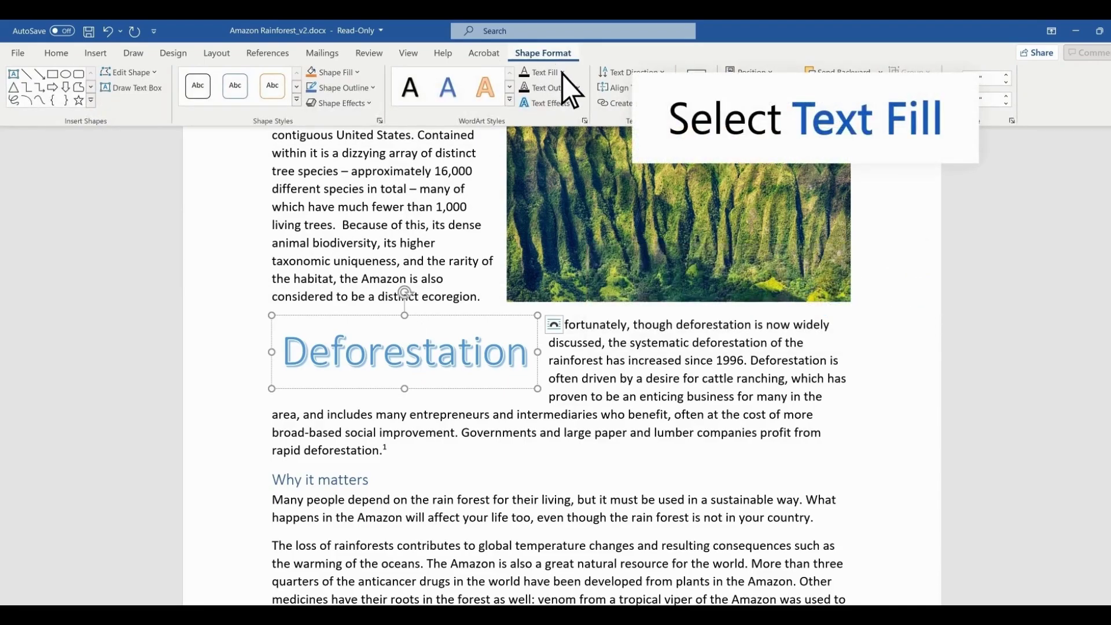
left_click(562, 73)
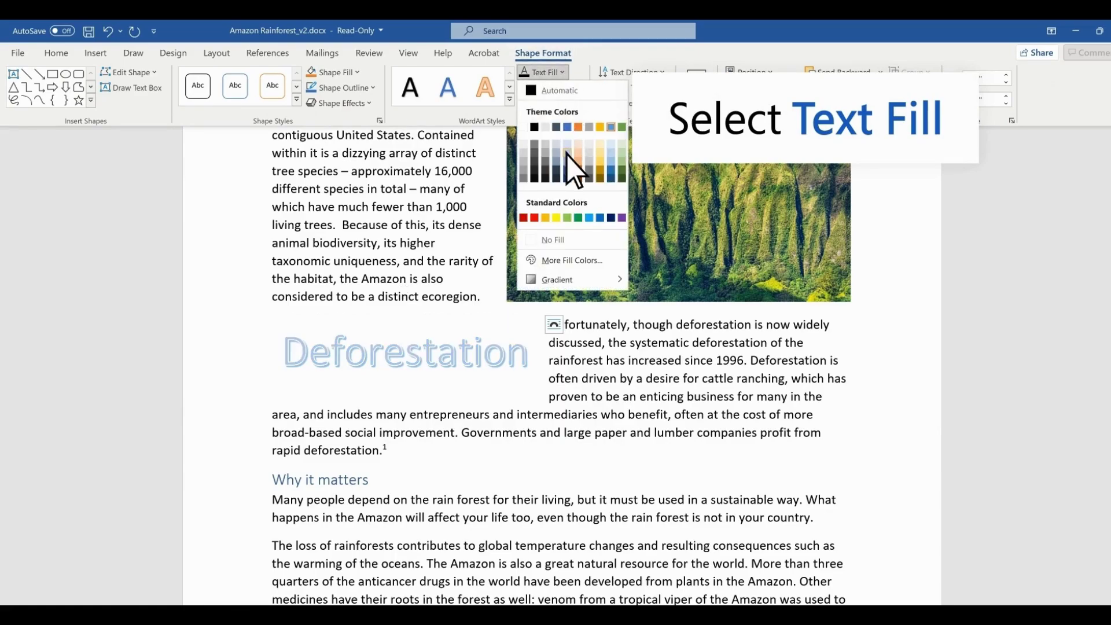
left_click(578, 172)
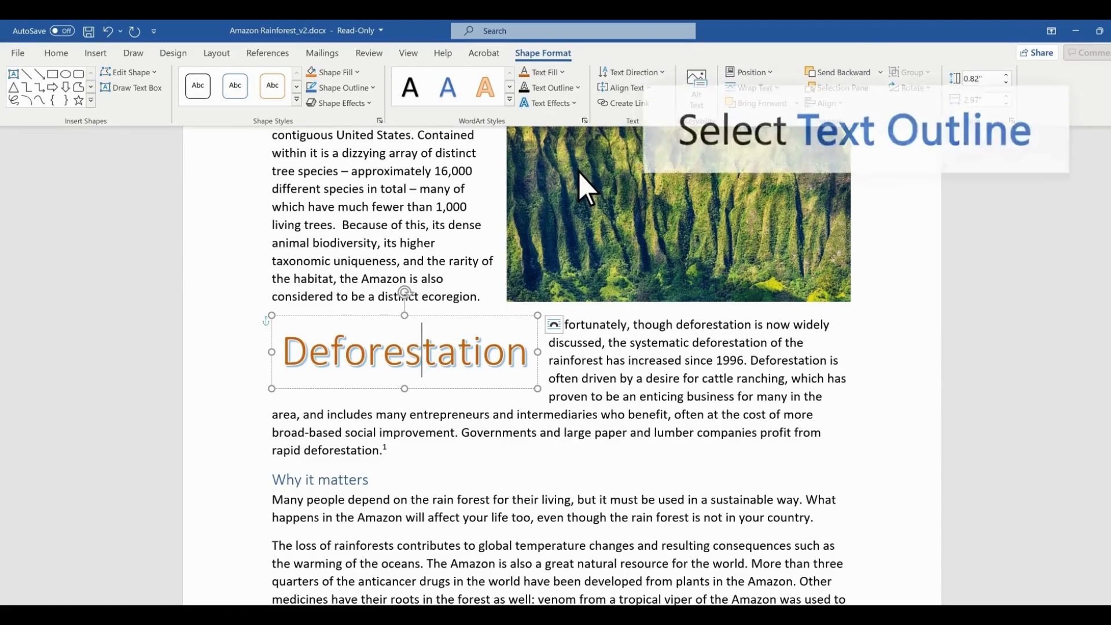
Give the Deforestation WordArt a gold theme-color text outline and apply a Warp transform text effect.
left_click(577, 89)
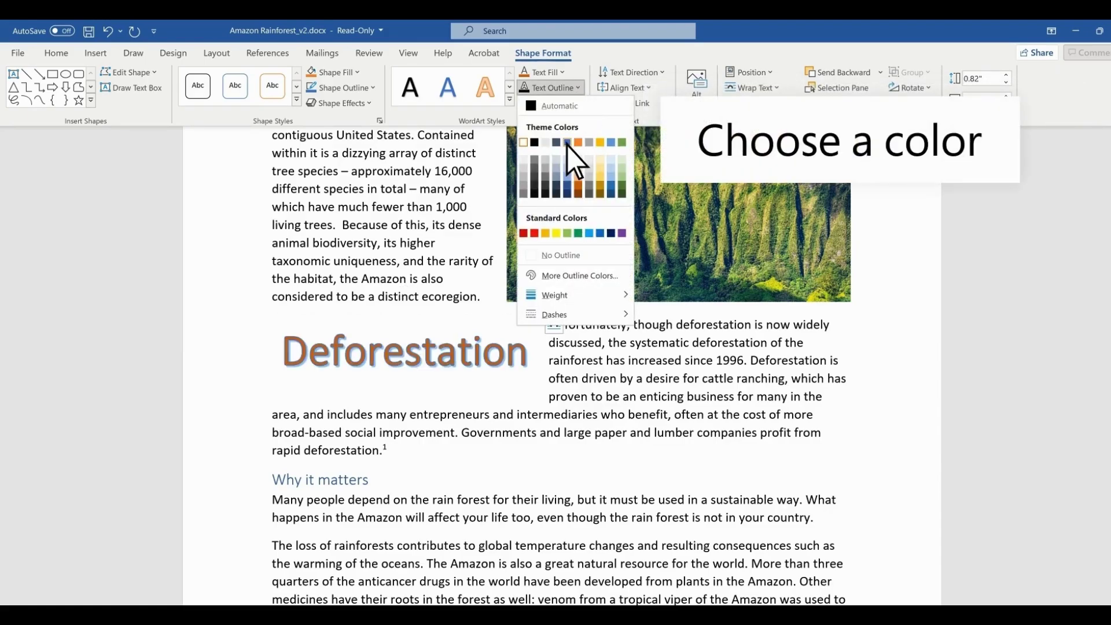
left_click(600, 177)
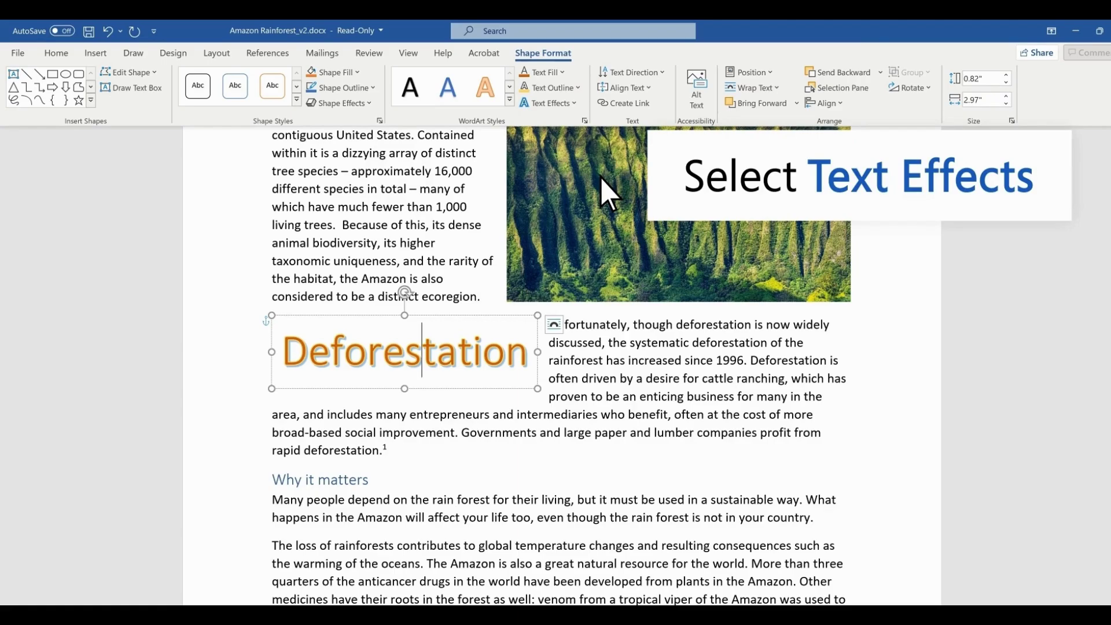
left_click(574, 102)
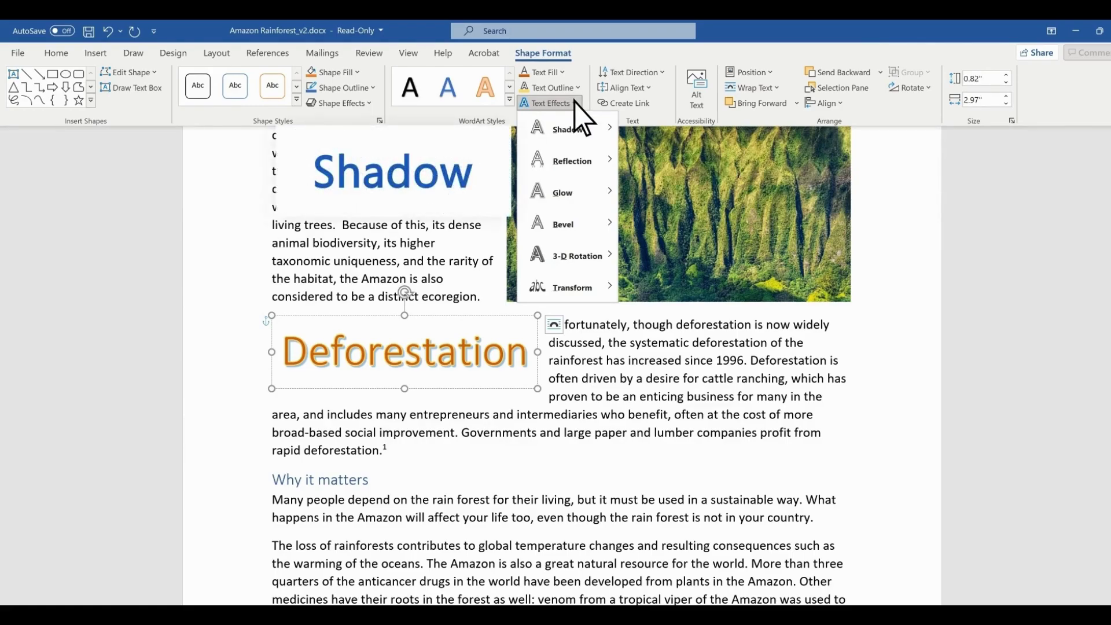
mouse_move(610, 128)
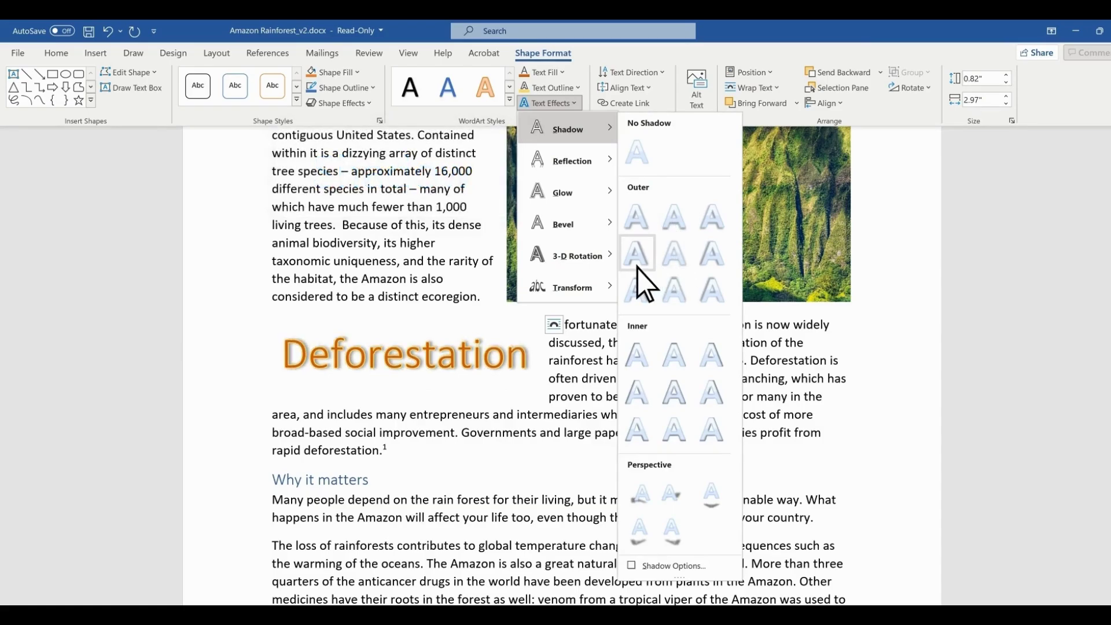
mouse_move(600, 158)
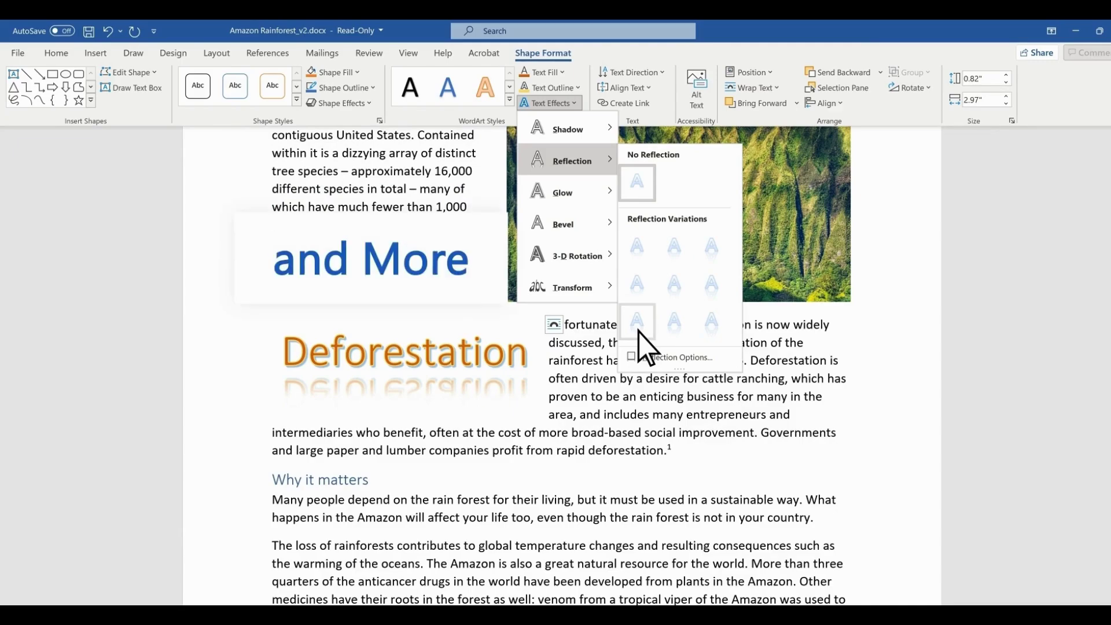
mouse_move(603, 286)
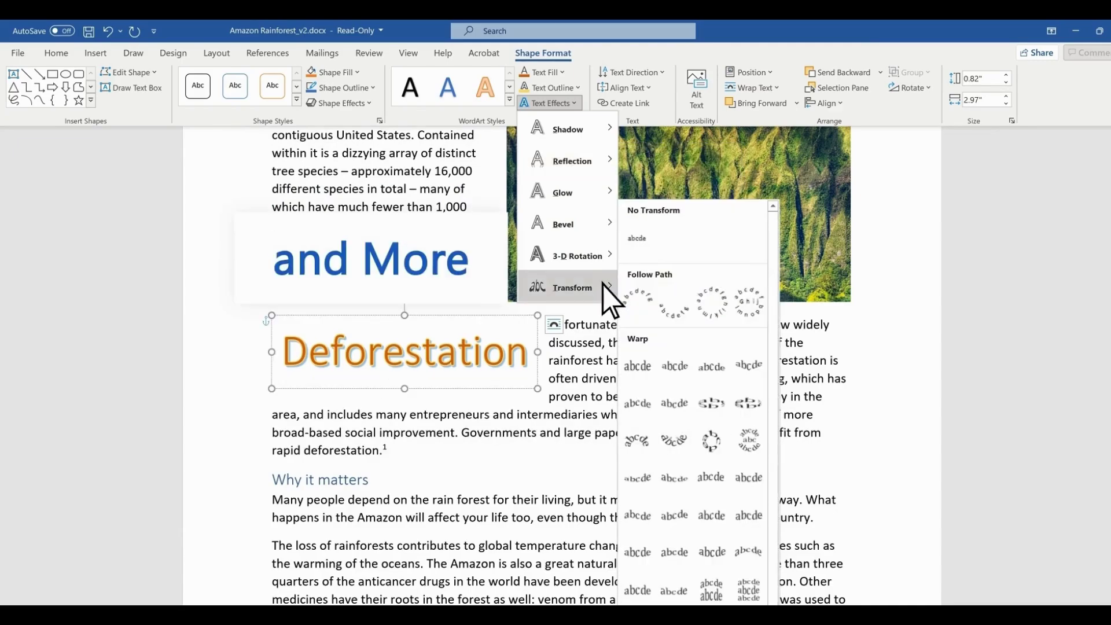
left_click(673, 519)
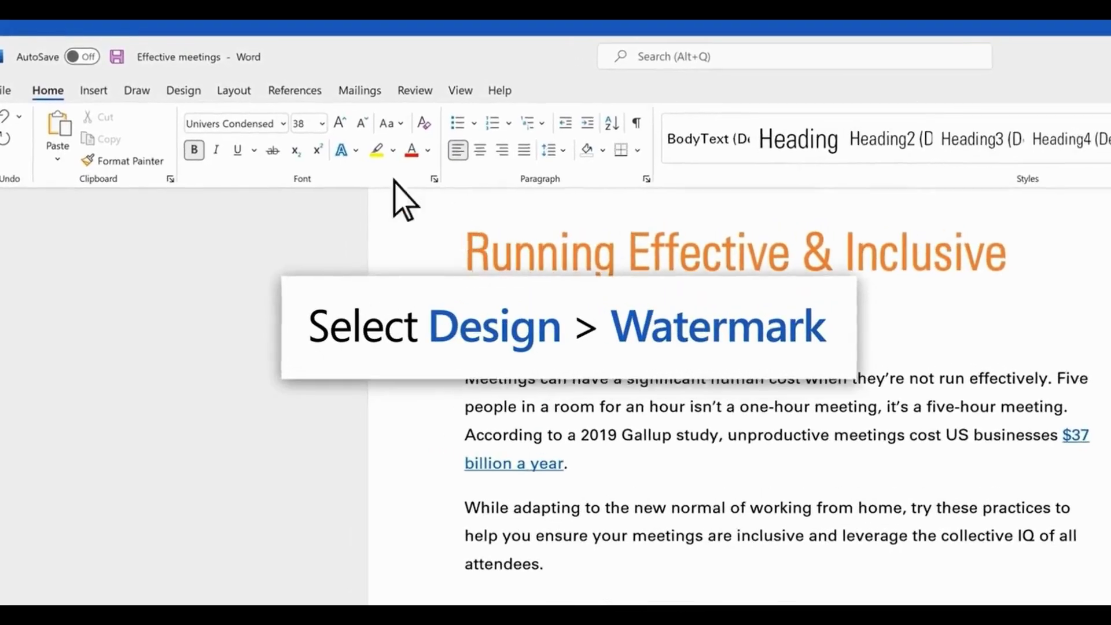
Add the CONFIDENTIAL 1 watermark to the Effective meetings document and check it on the pages.
left_click(191, 93)
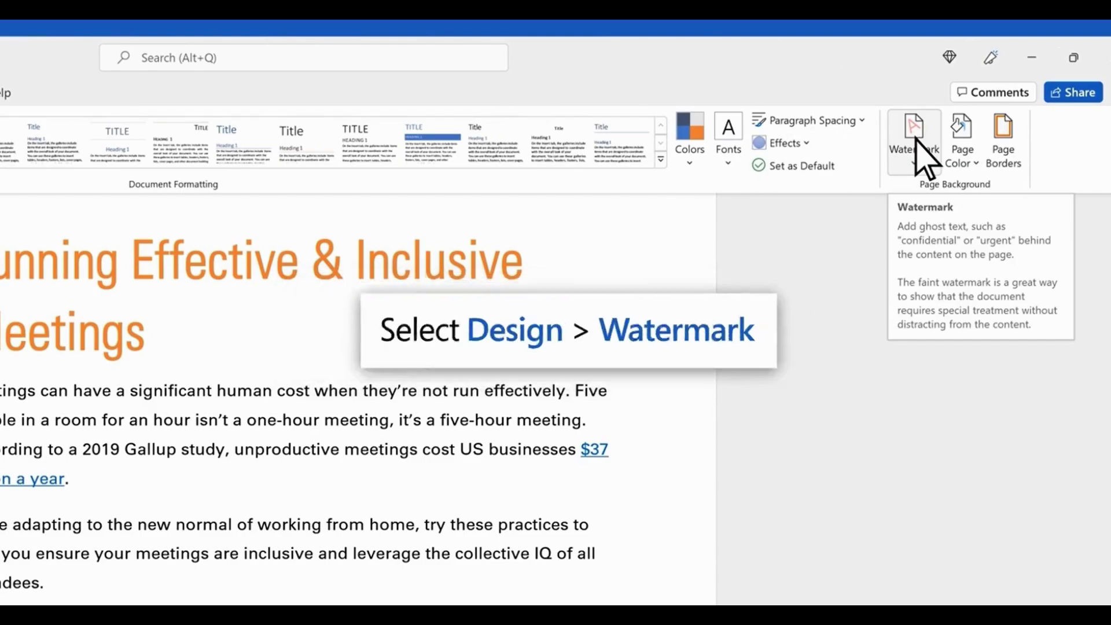
left_click(914, 142)
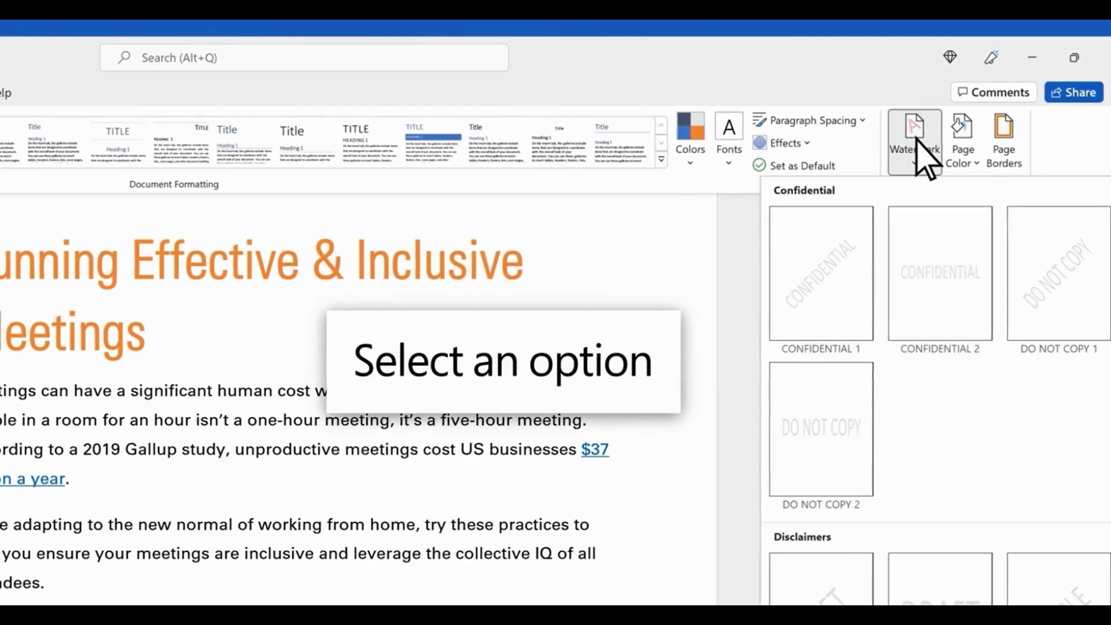
left_click(826, 266)
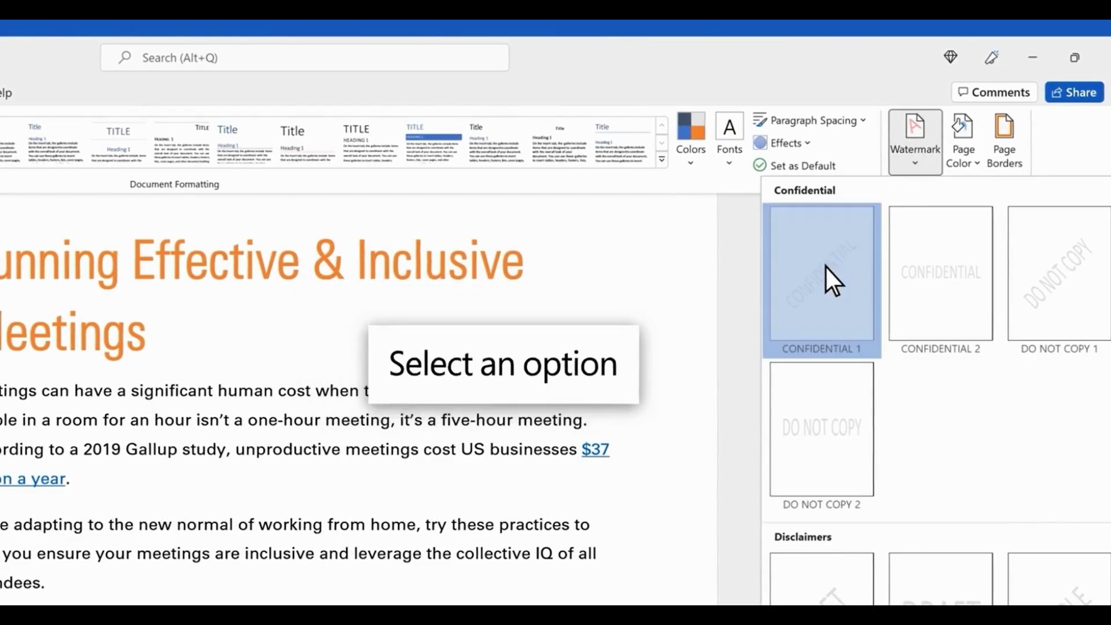
scroll(561, 347, "down", 3)
scroll(561, 370, "down", 15)
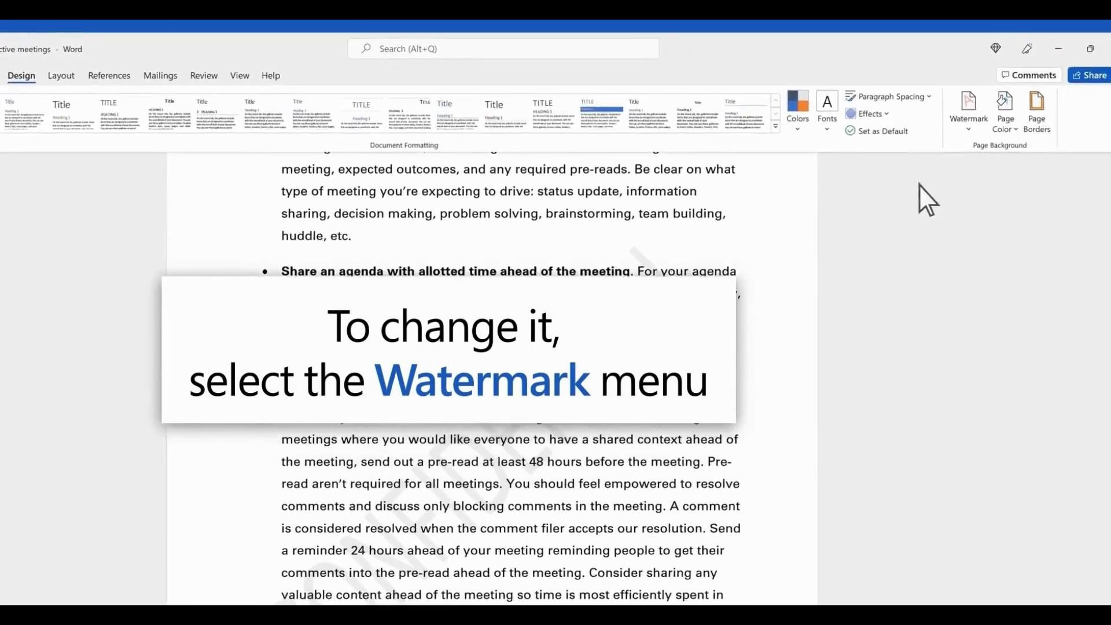
Change the document's watermark to the DO NOT COPY 2 preset.
left_click(975, 116)
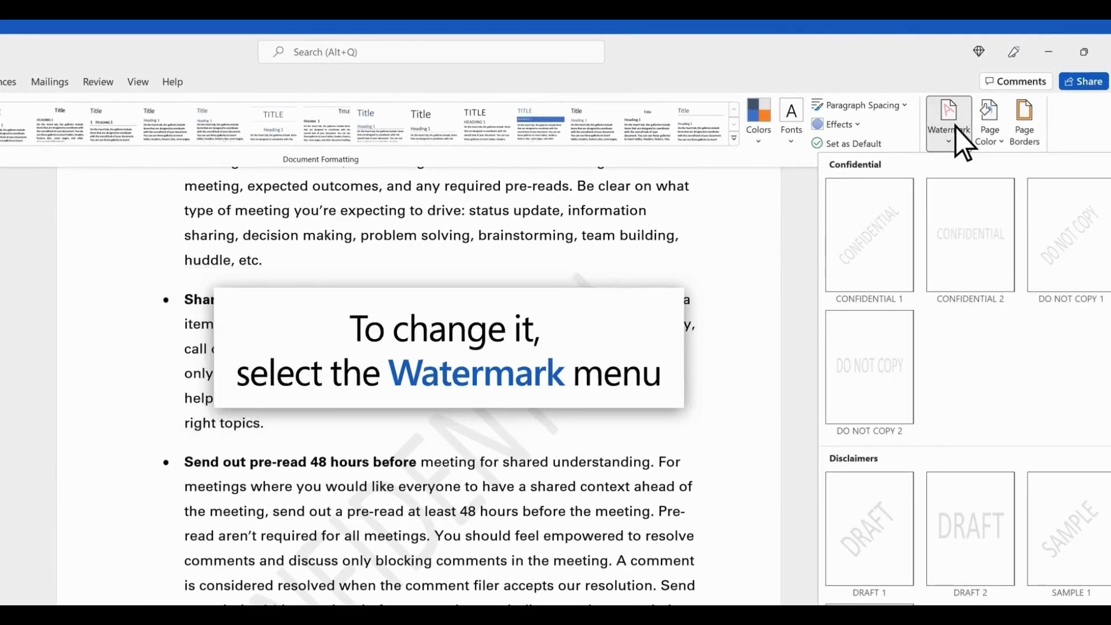
left_click(905, 383)
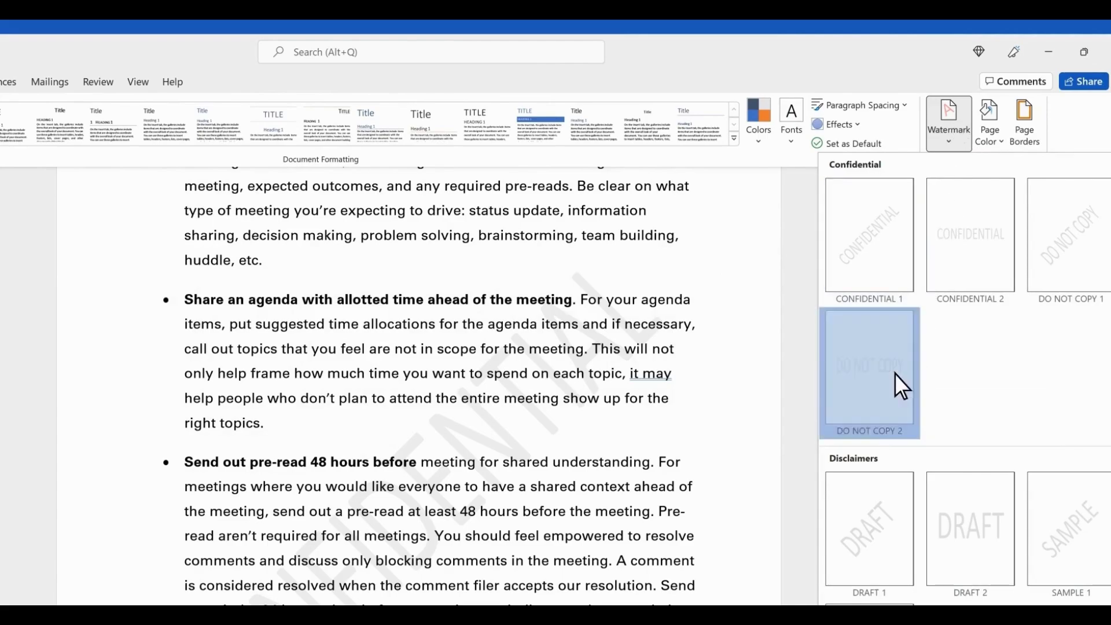
scroll(560, 371, "down", 12)
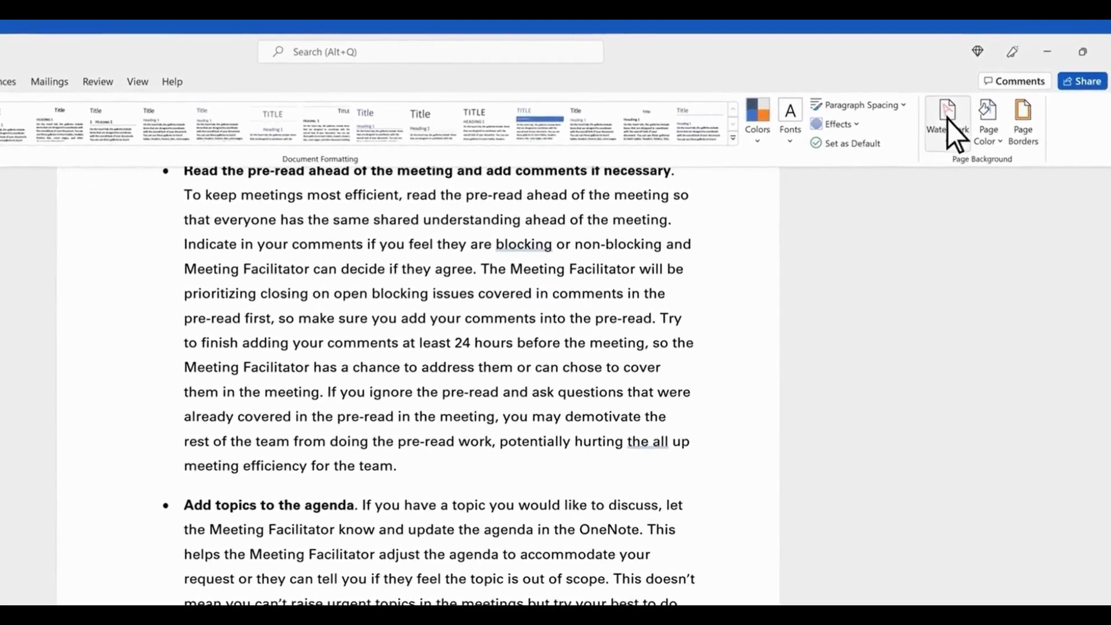
Apply a custom picture watermark using the Contoso logo file, with automatic scale and washout.
left_click(946, 119)
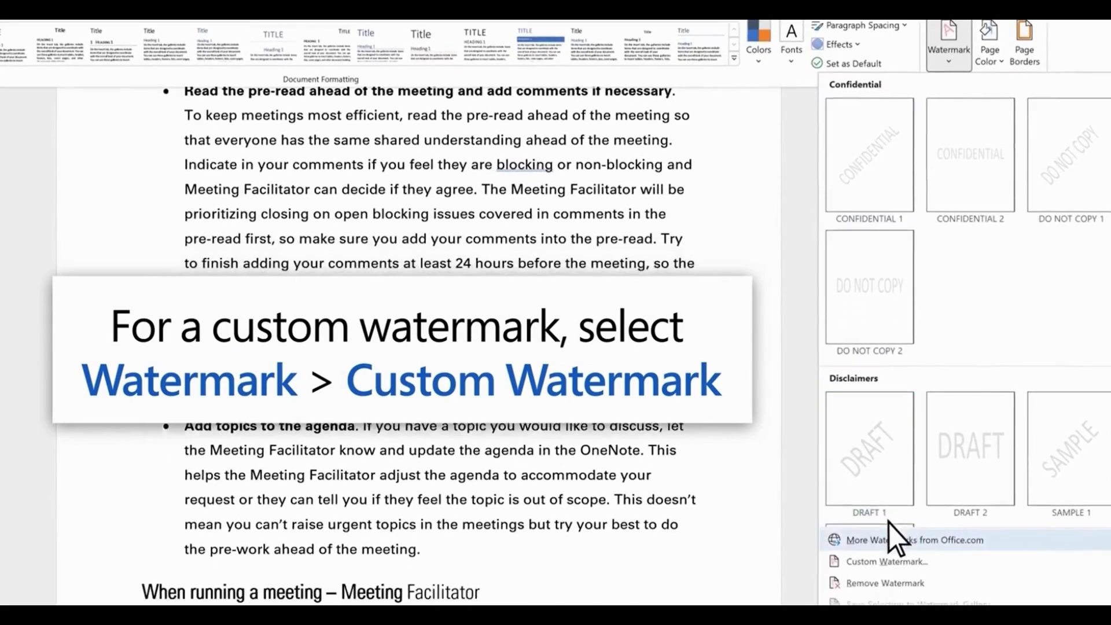
left_click(887, 561)
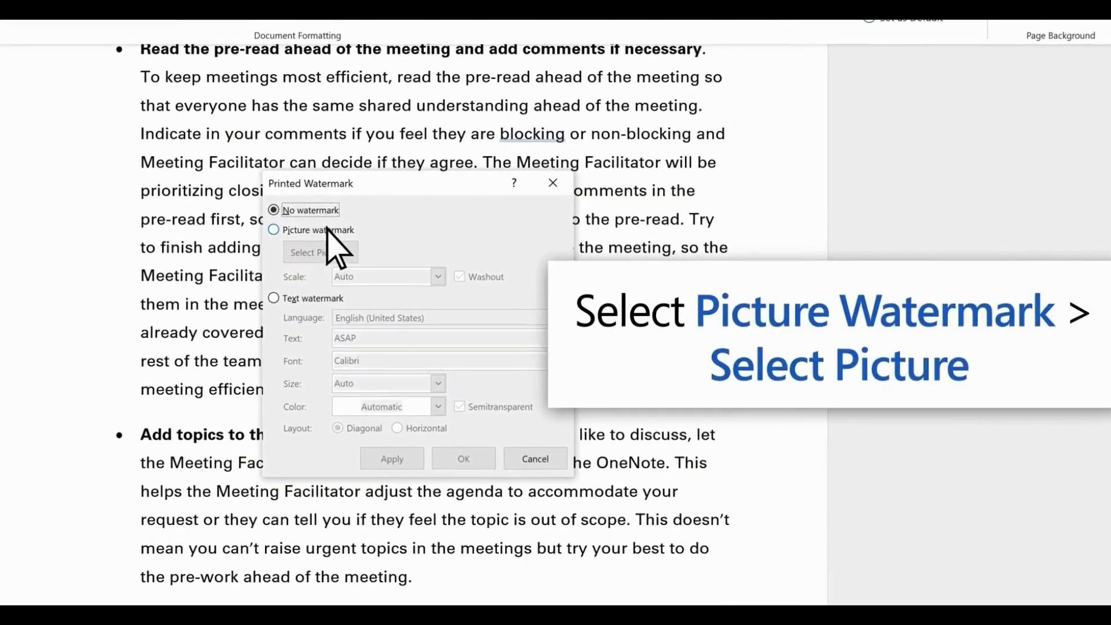
left_click(327, 228)
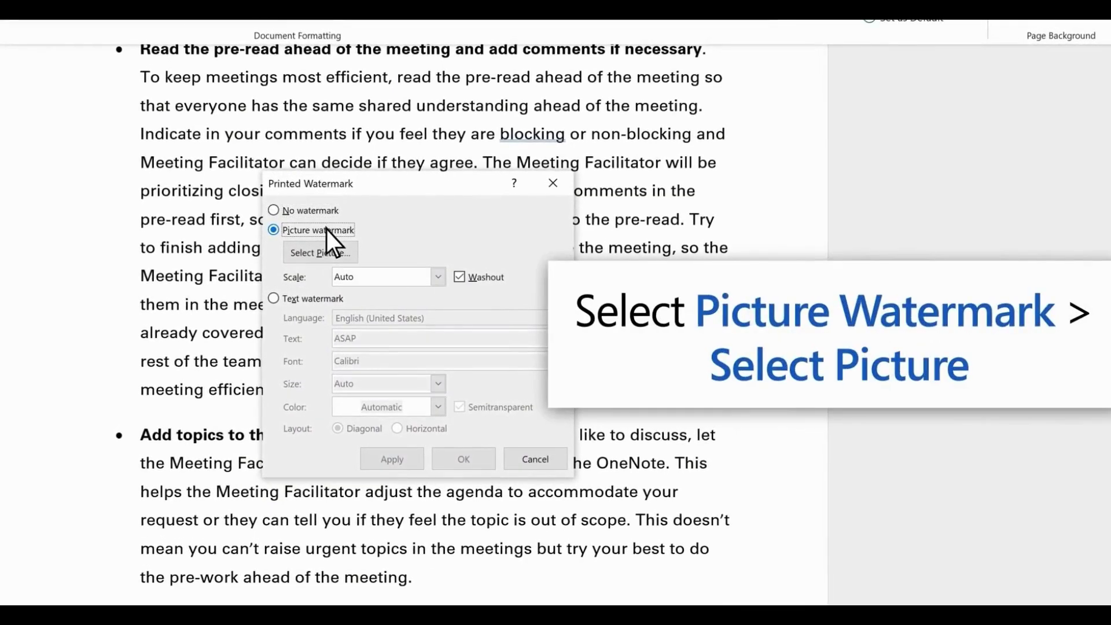
left_click(344, 251)
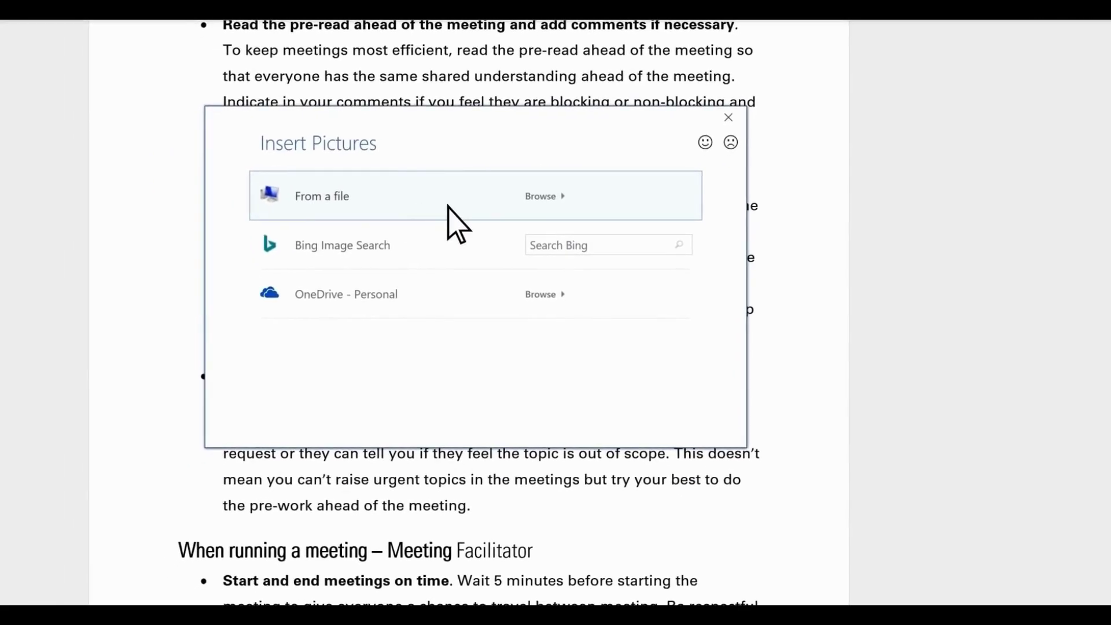
left_click(430, 233)
left_click(602, 294)
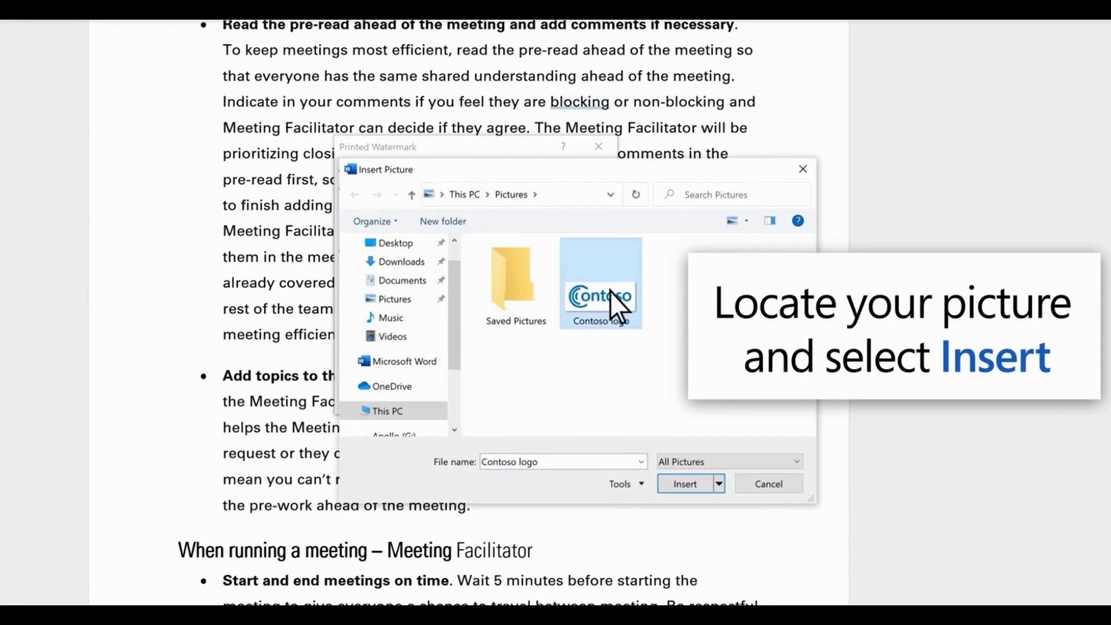
left_click(689, 485)
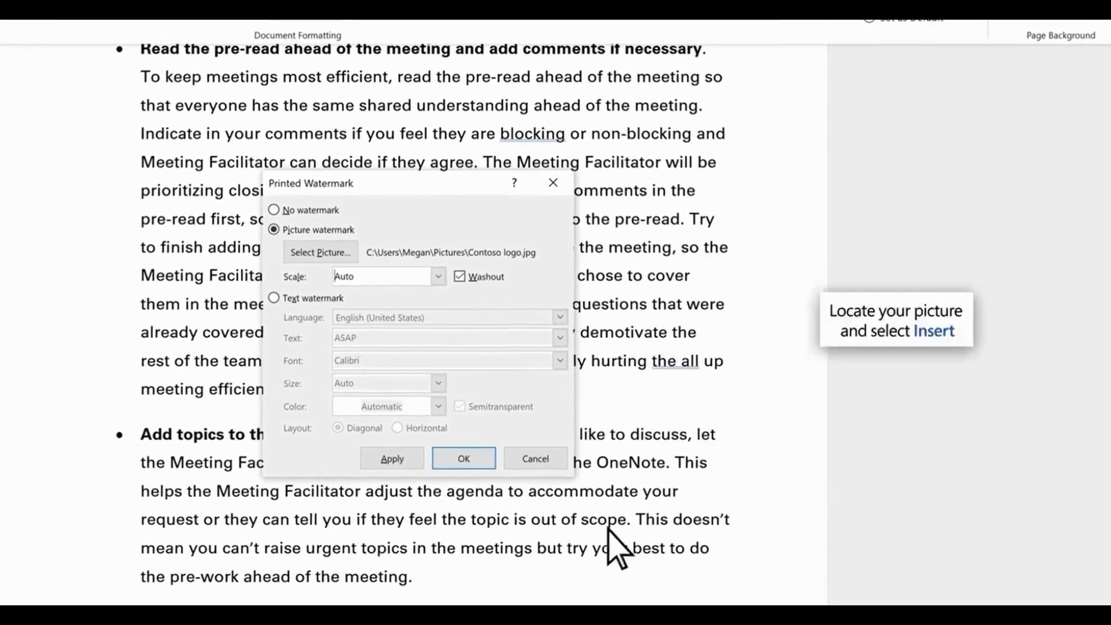
left_click(506, 439)
scroll(466, 464, "up", 15)
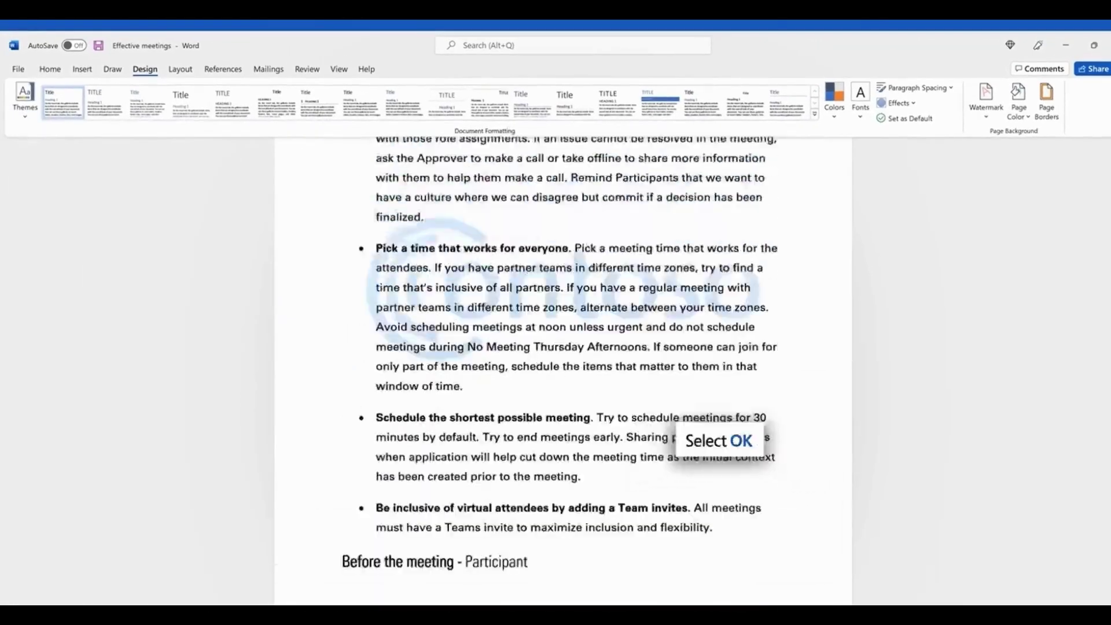
Set up a custom text watermark that reads CONTOSO CONFIDENTIAL.
scroll(571, 370, "up", 8)
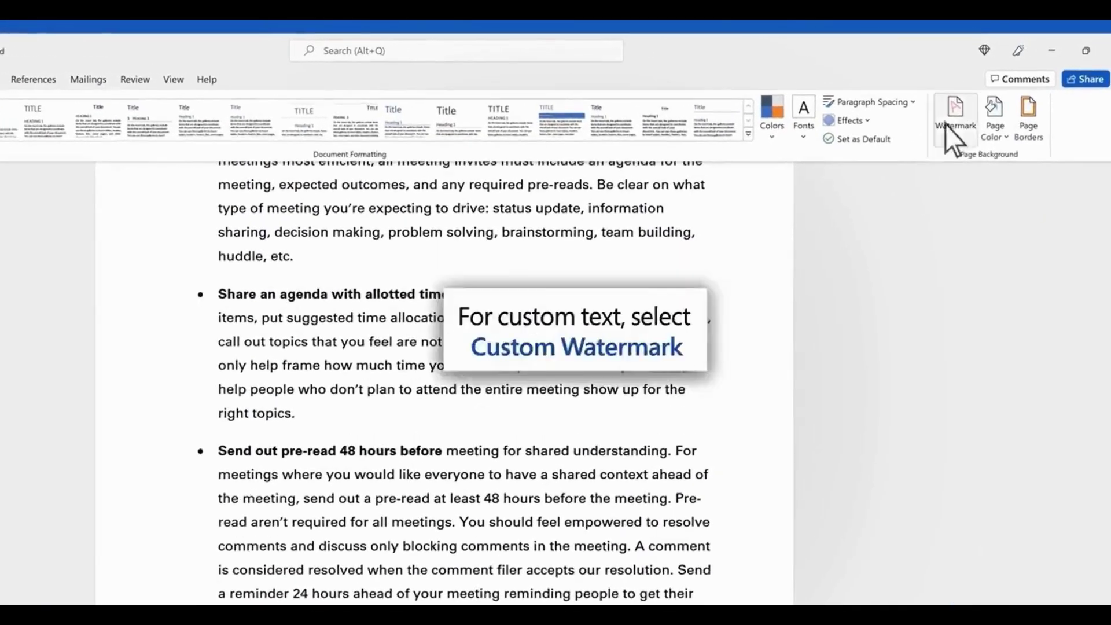
left_click(986, 104)
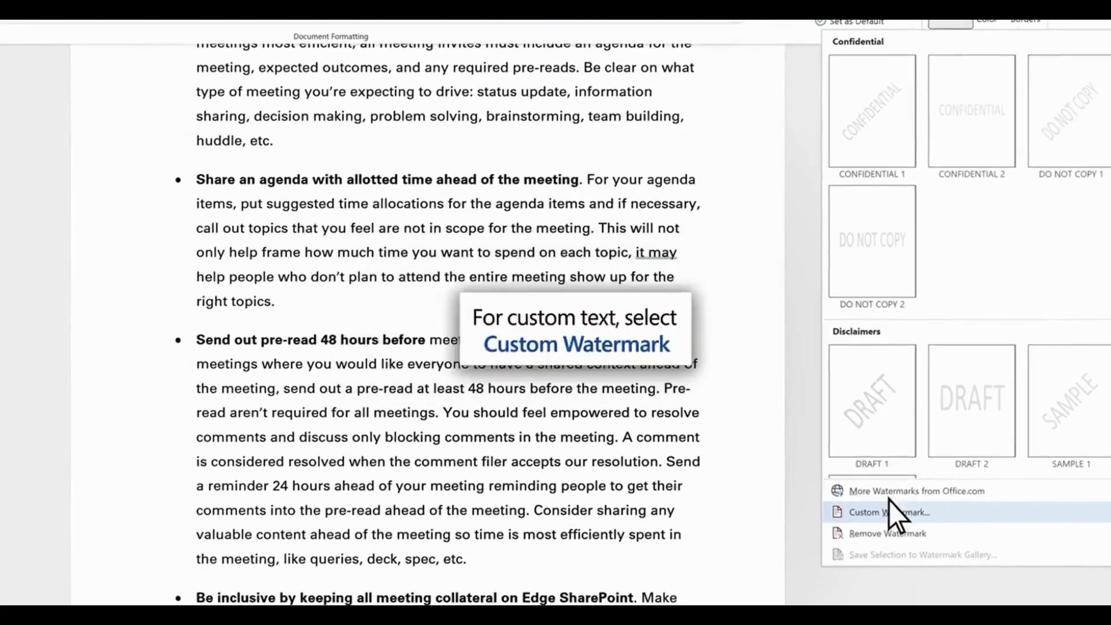
left_click(889, 501)
left_click(340, 248)
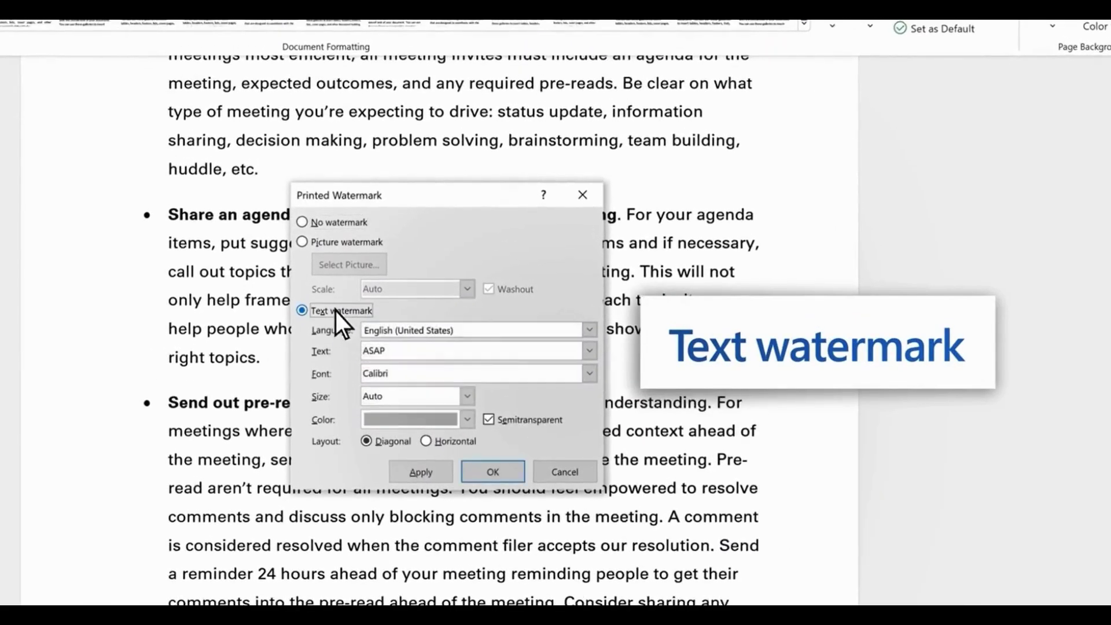
double_click(376, 352)
type("CONTOSO CONFIDENTIAL")
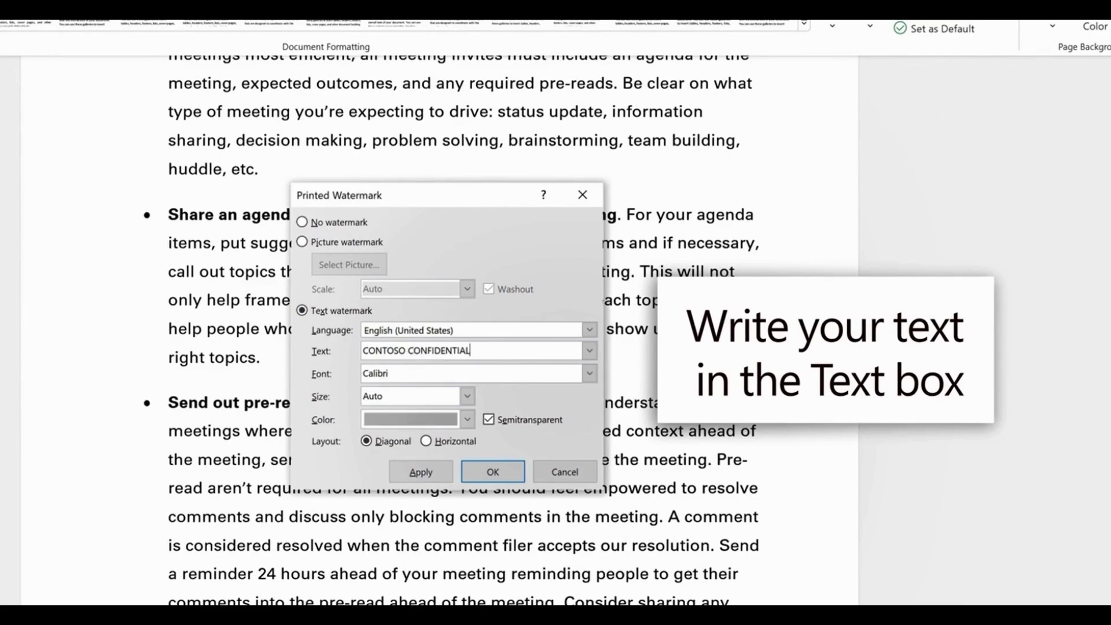
Set the text watermark's font to Arial Black and its color to a light orange theme color, and apply the watermark.
left_click(589, 374)
type("Aria")
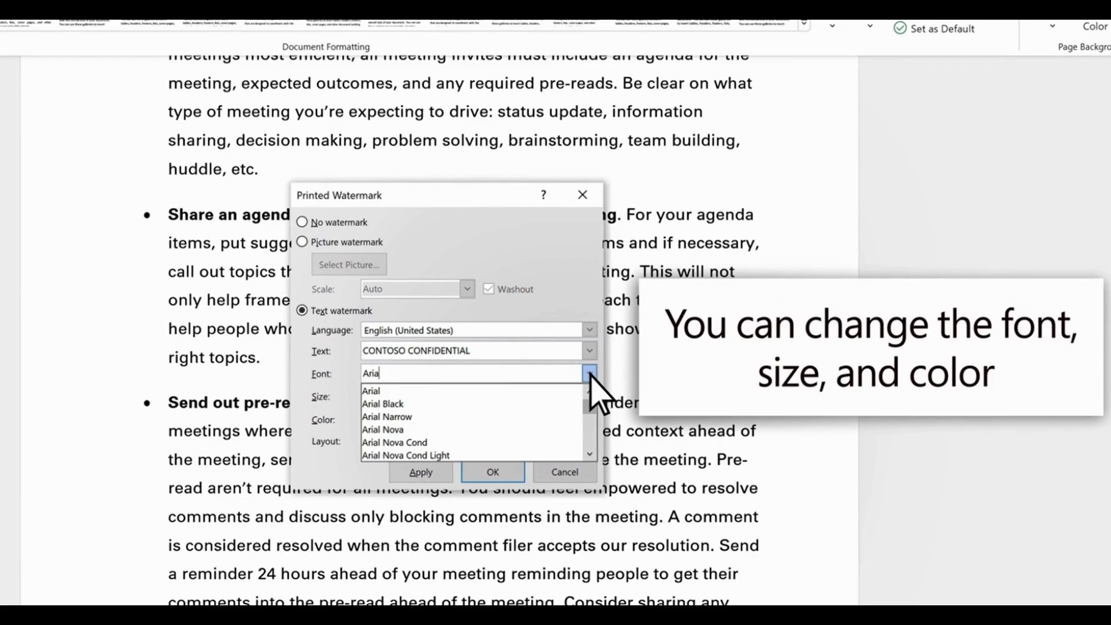
left_click(570, 404)
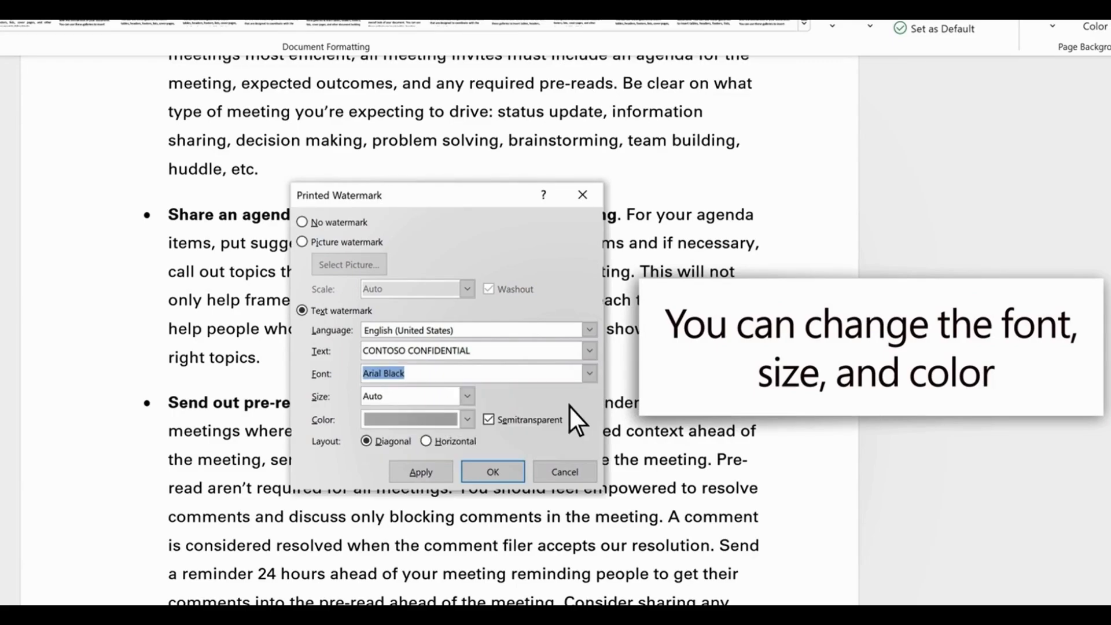
left_click(467, 420)
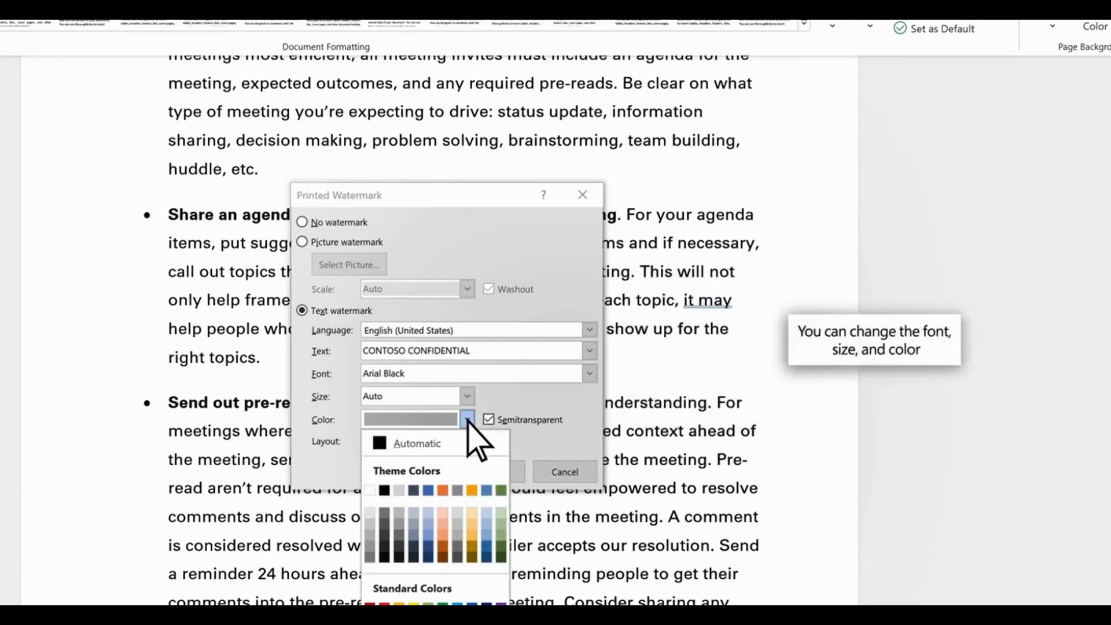
left_click(443, 521)
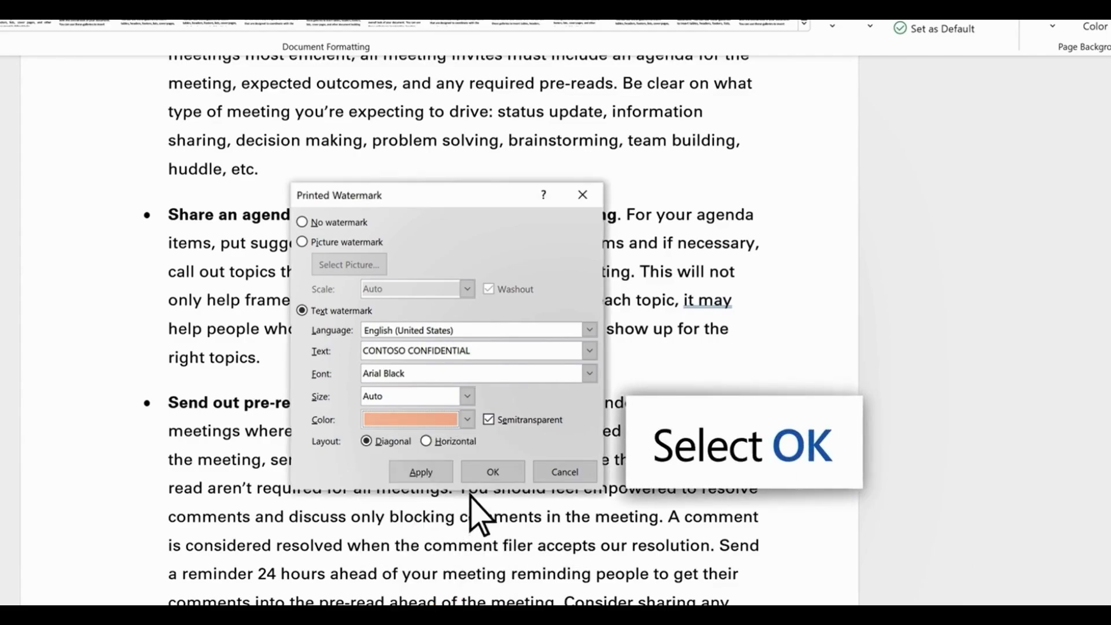
left_click(493, 472)
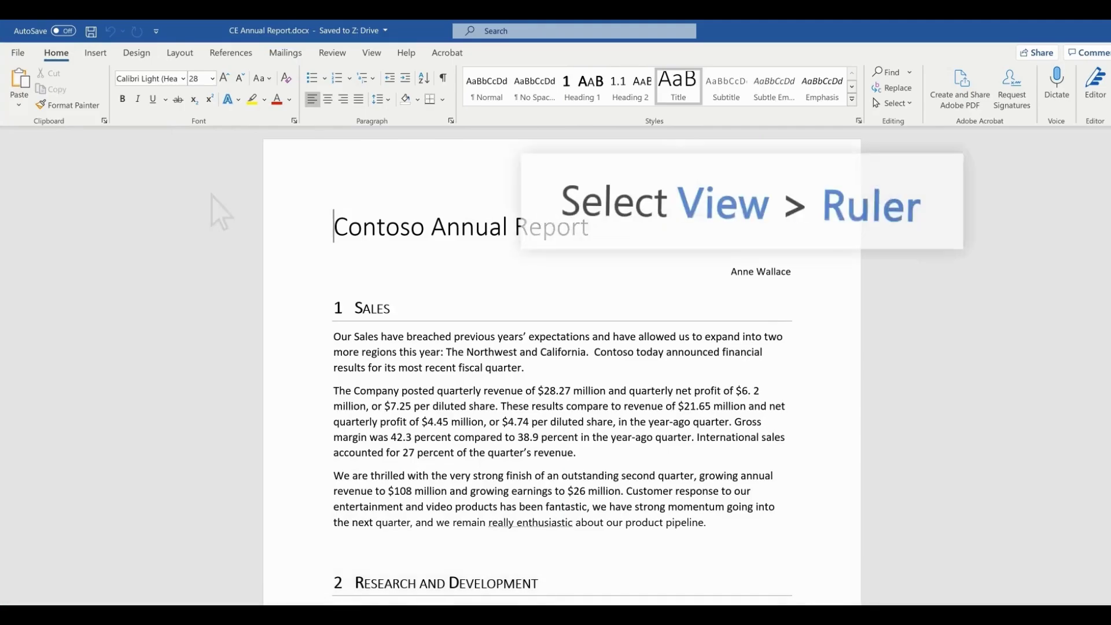
Show the ruler in the CE Annual Report document.
left_click(370, 57)
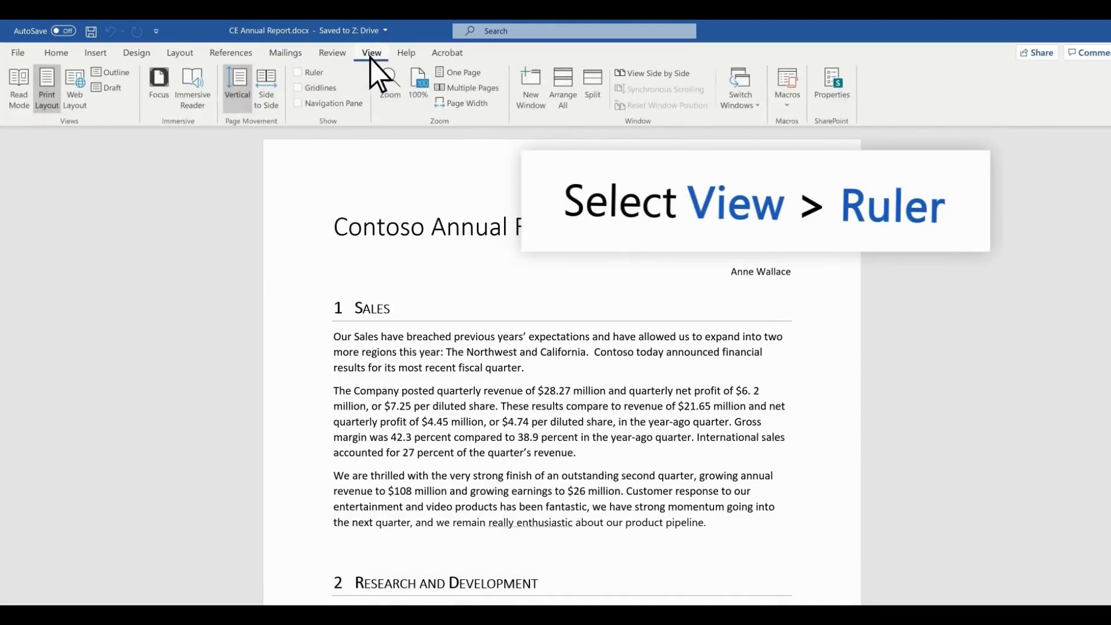
left_click(296, 73)
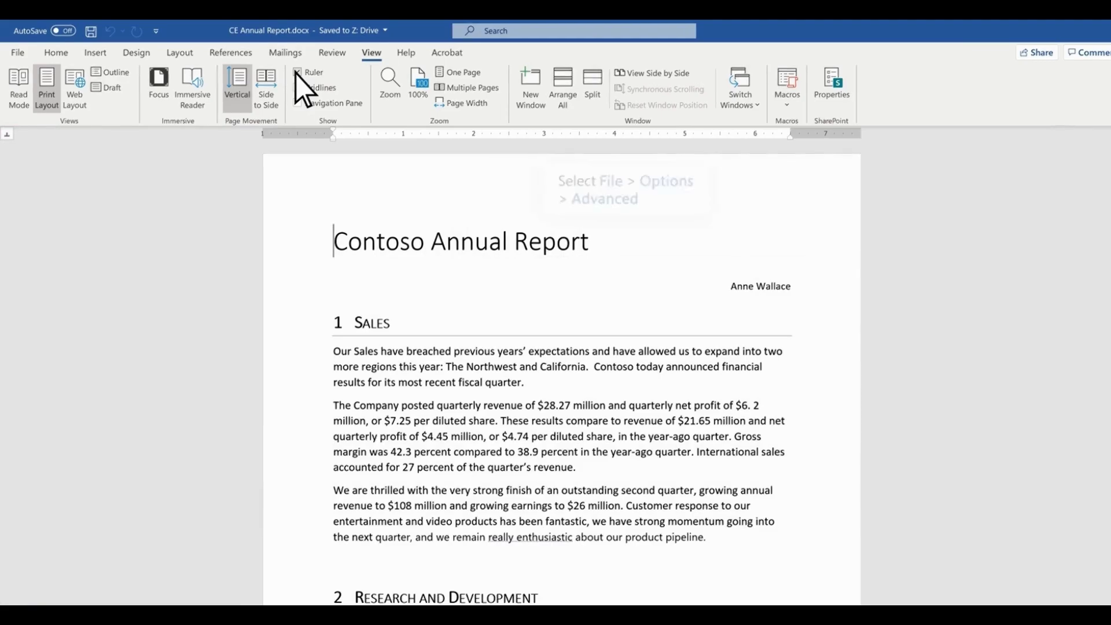
Turn on the vertical ruler for Print Layout view in the advanced display options and apply the change.
left_click(18, 56)
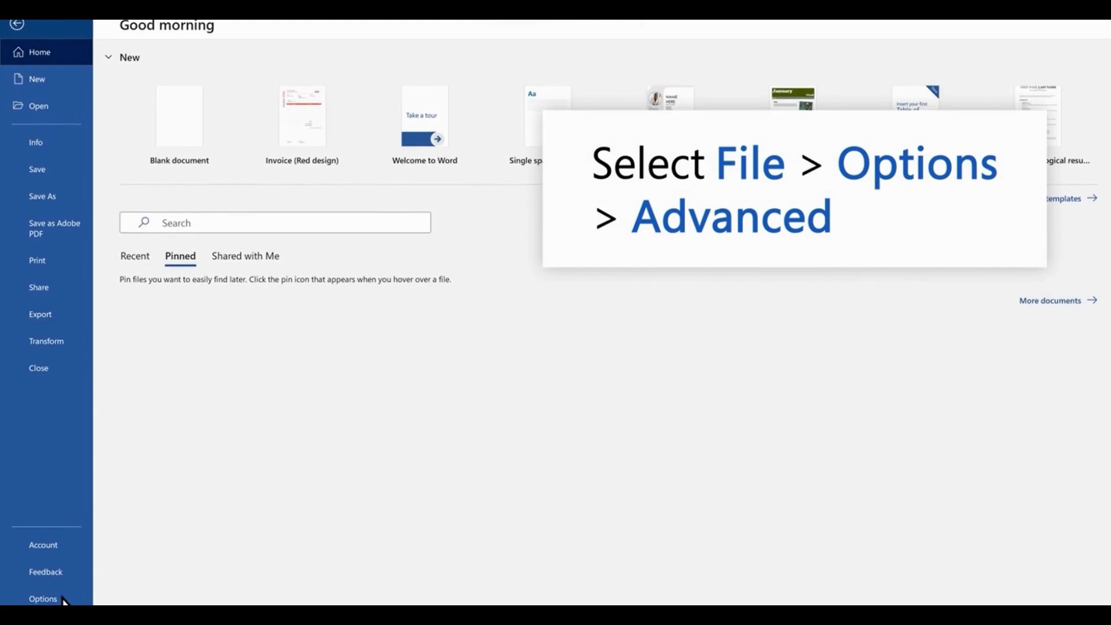
left_click(63, 599)
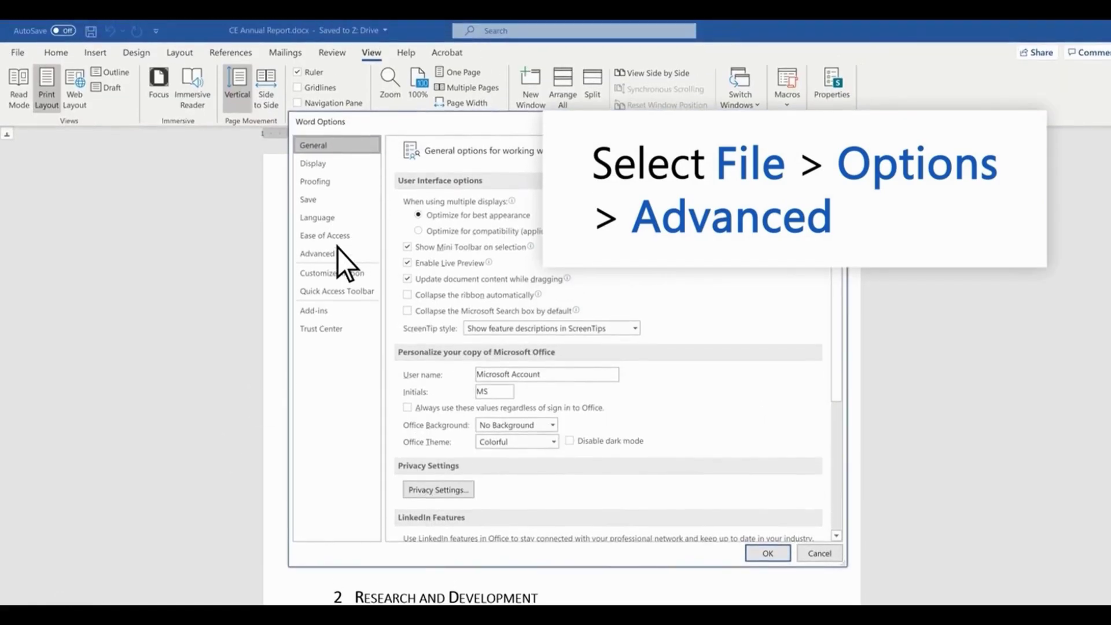
left_click(338, 250)
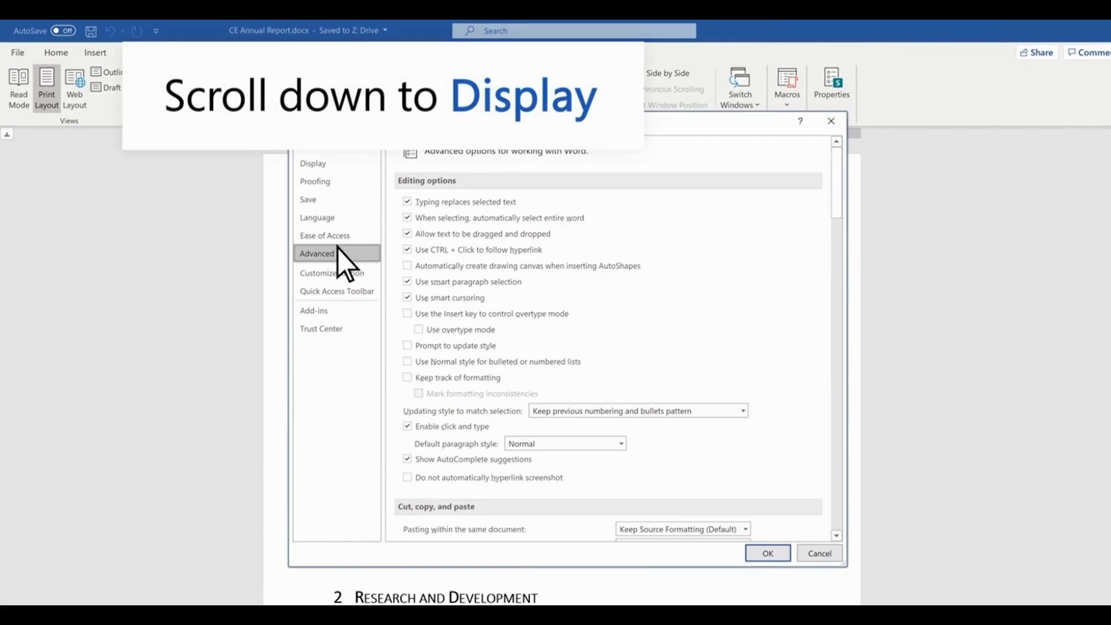
left_click_drag(837, 181, 836, 366)
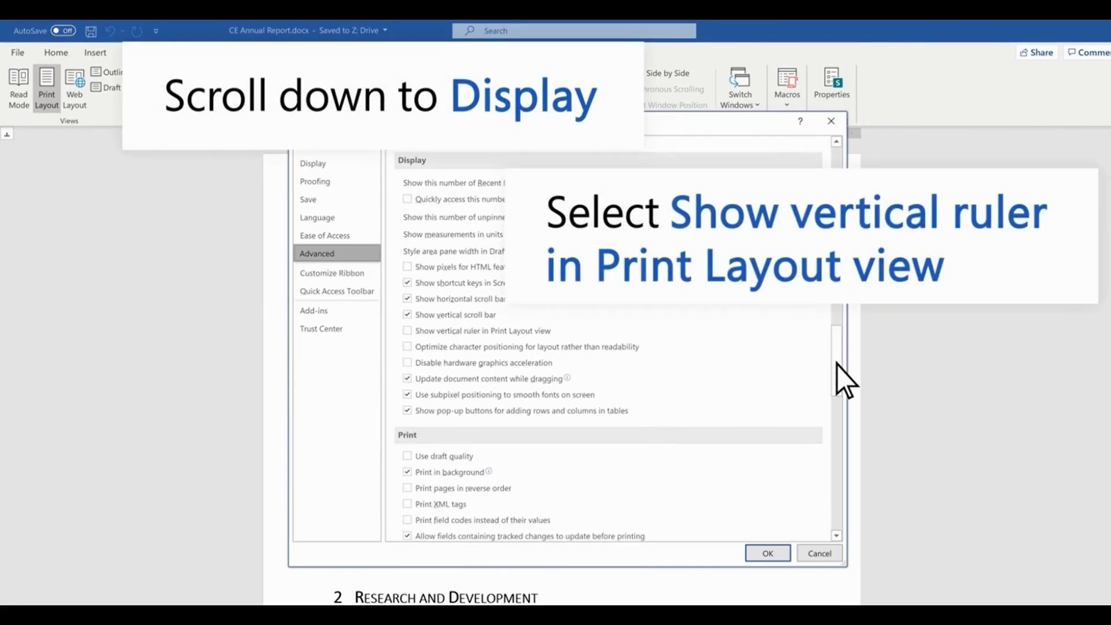
left_click(407, 330)
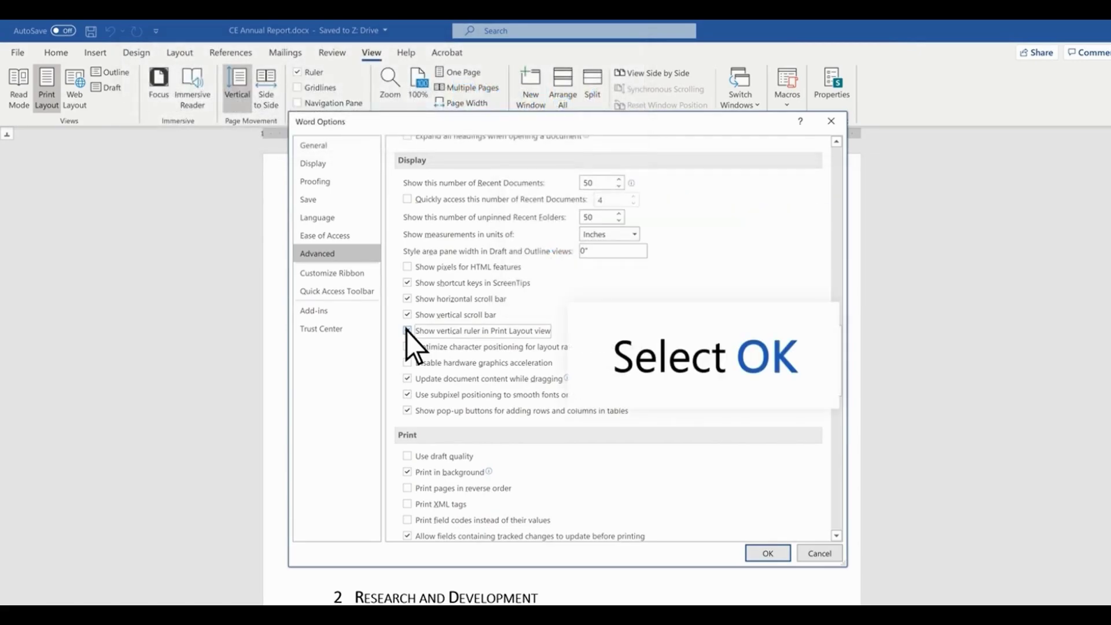
left_click(768, 553)
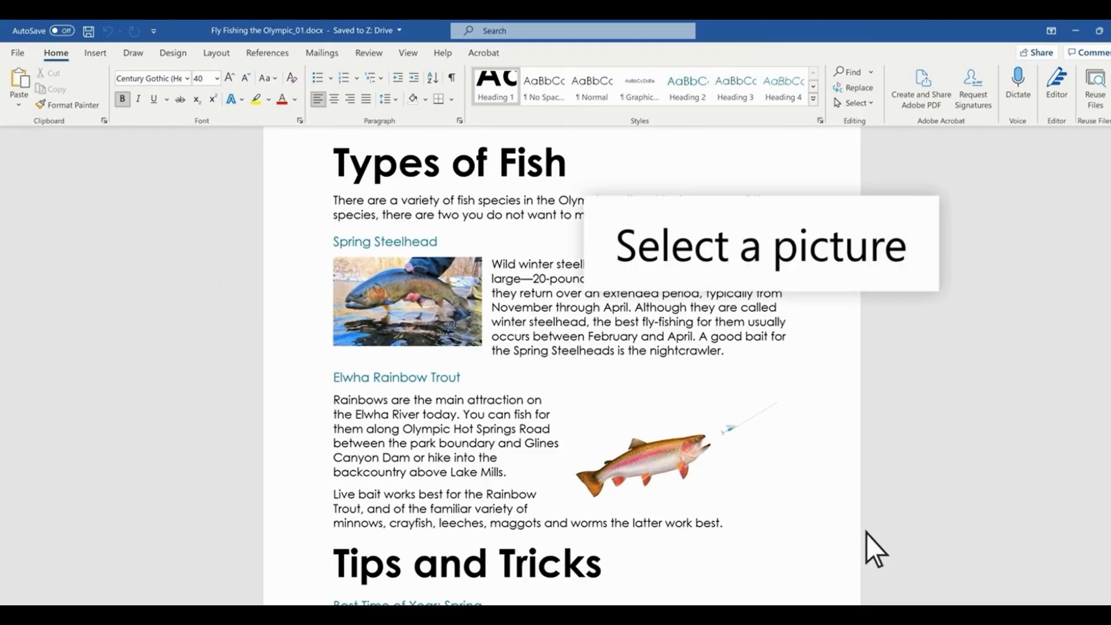
Try rotating the Elwha Rainbow Trout picture freehand and in 15-degree increments, return it to its original orientation, and deselect it.
left_click(657, 458)
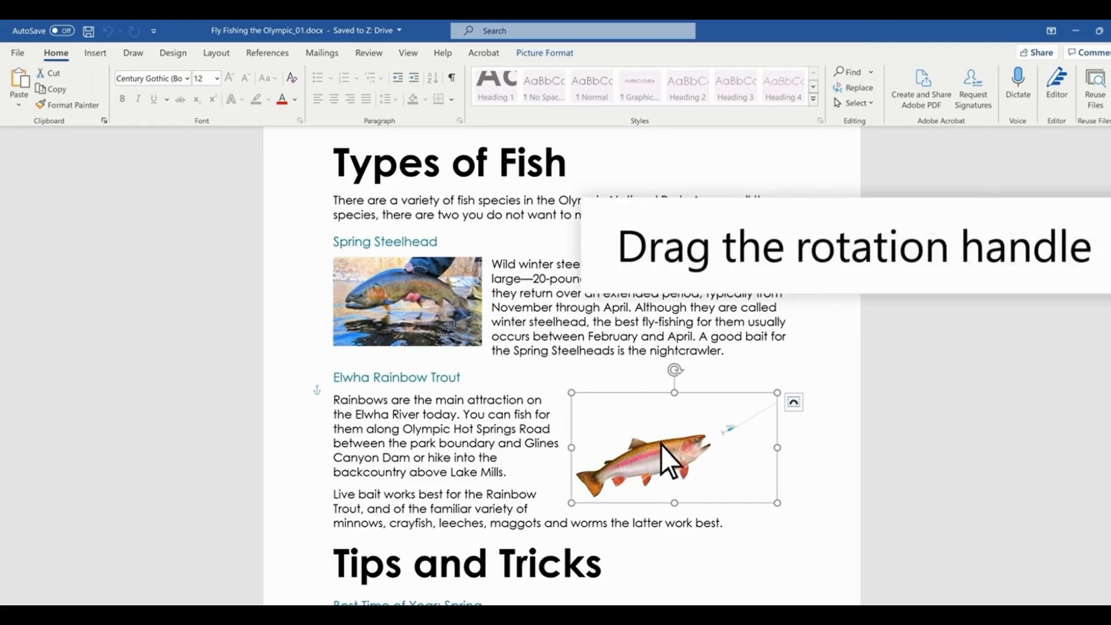
mouse_move(674, 374)
left_mouse_down()
mouse_move(728, 397)
mouse_move(702, 377)
mouse_move(651, 376)
mouse_move(622, 390)
mouse_move(672, 368)
left_mouse_up()
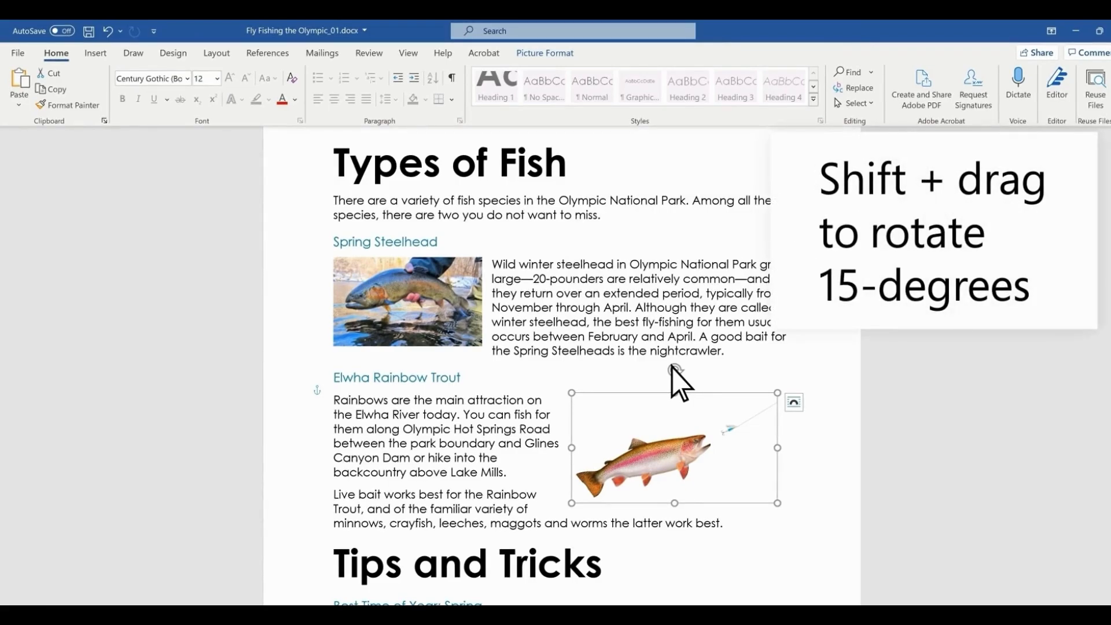
mouse_move(672, 368)
left_mouse_down()
mouse_move(700, 373)
mouse_move(654, 376)
mouse_move(683, 367)
left_mouse_up()
left_click(726, 352)
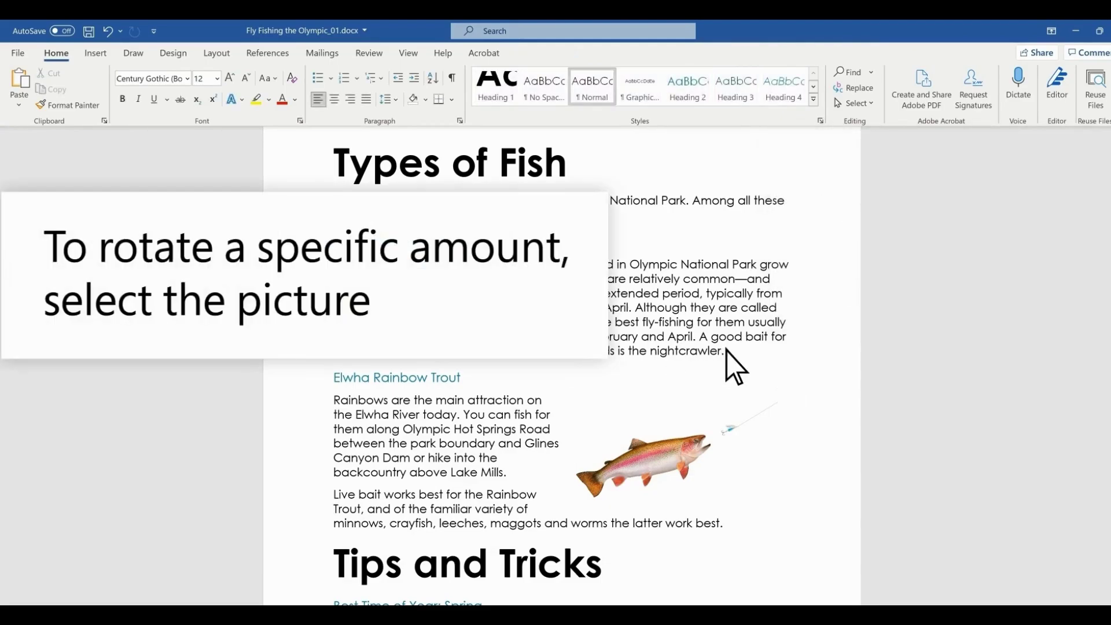
Rotate the Elwha Rainbow Trout picture right 90°, and undo the rotation.
left_click(651, 453)
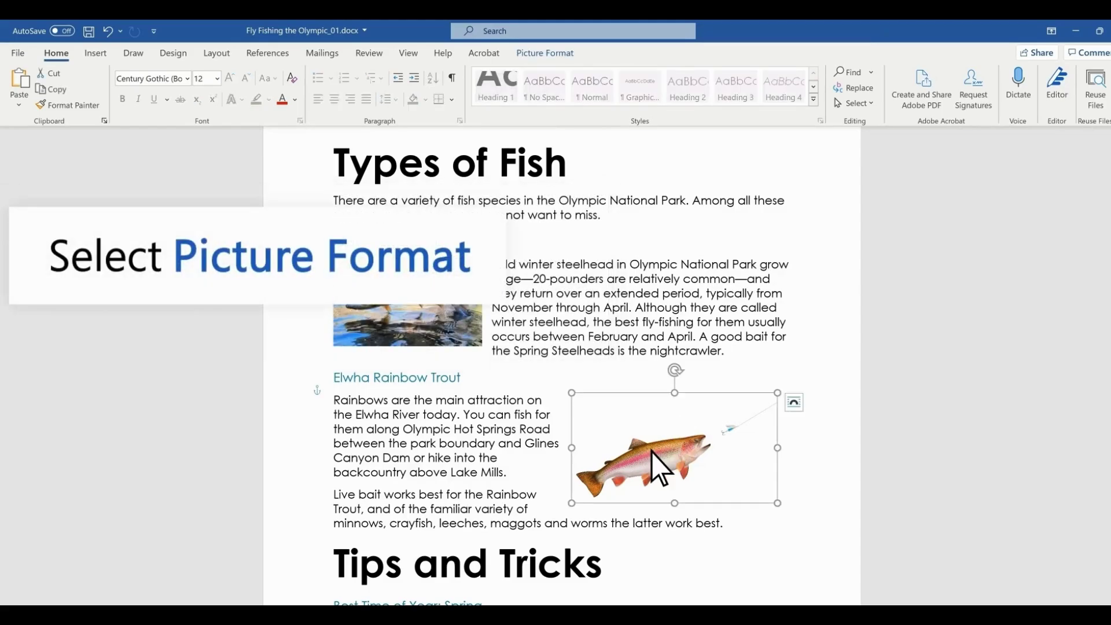
left_click(544, 58)
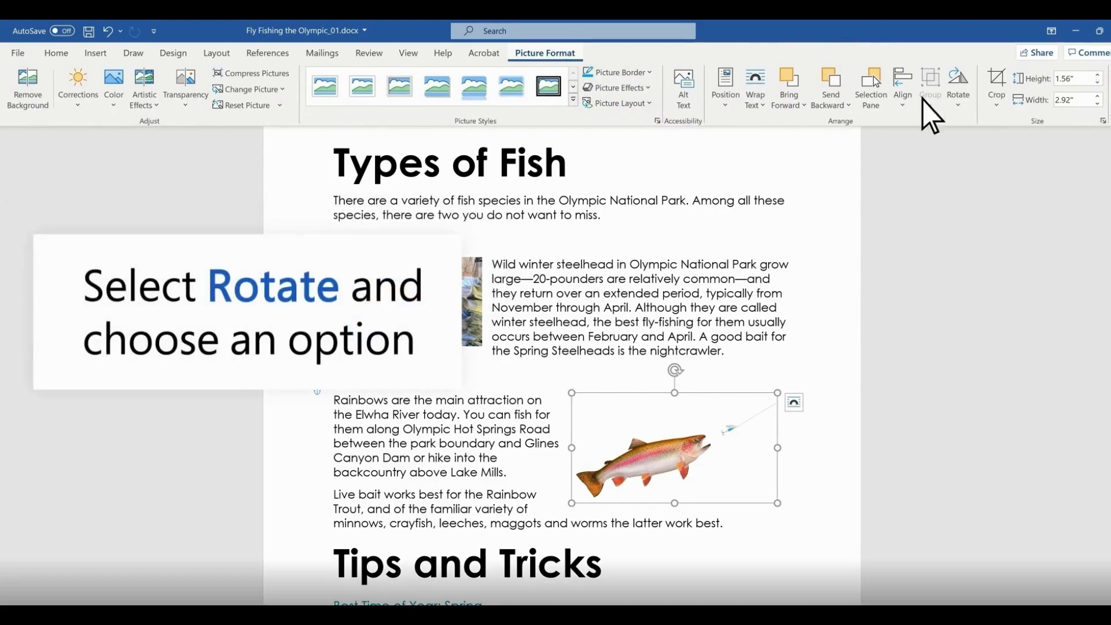
left_click(956, 103)
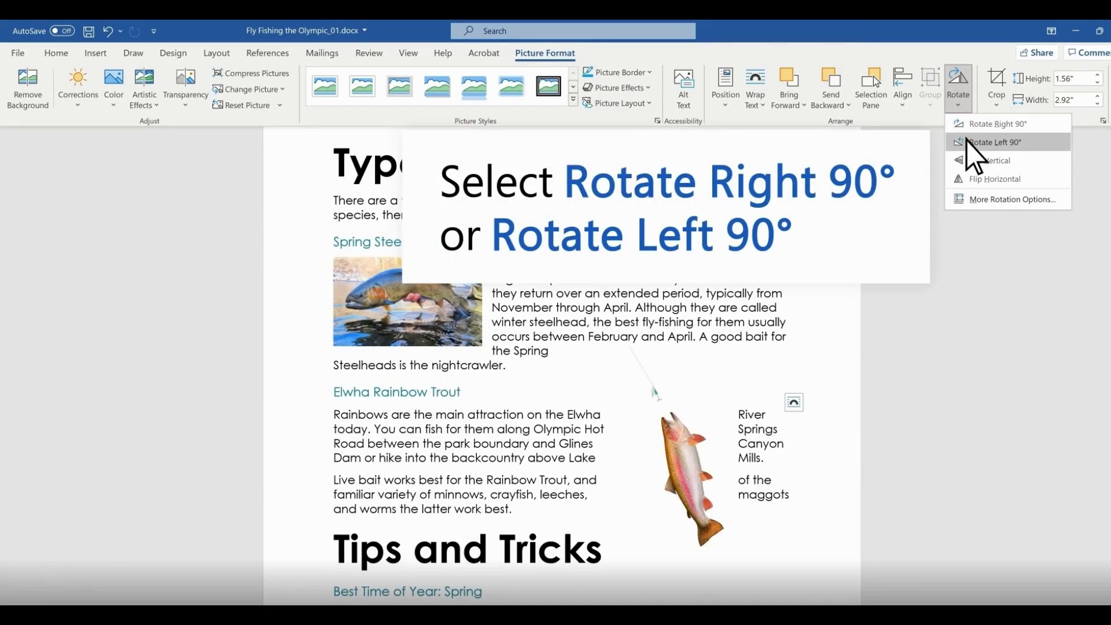
left_click(966, 124)
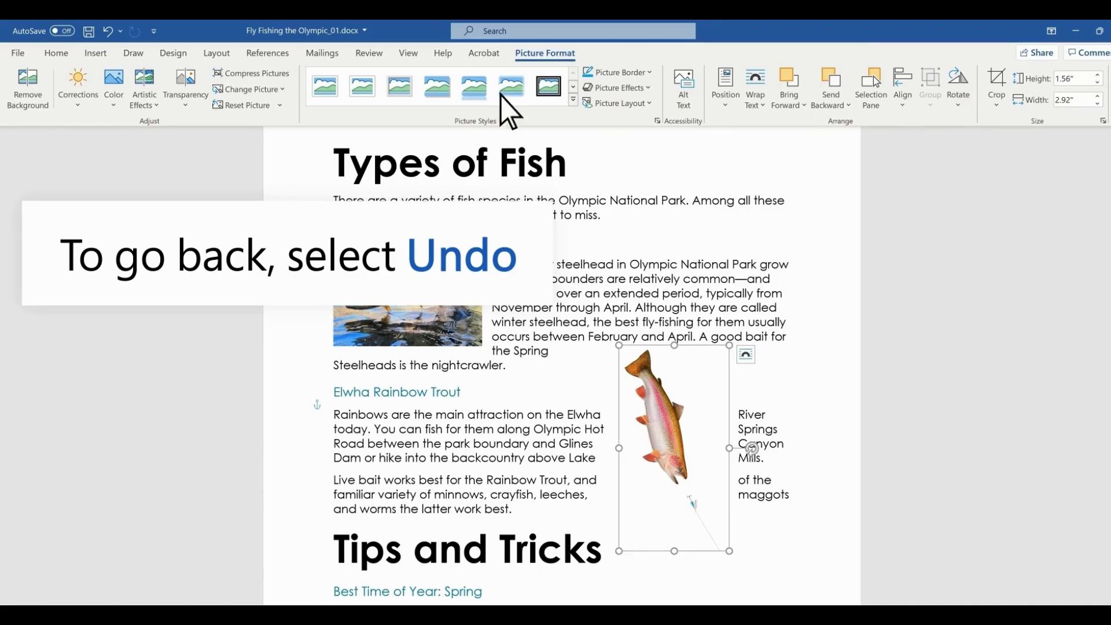
left_click(106, 34)
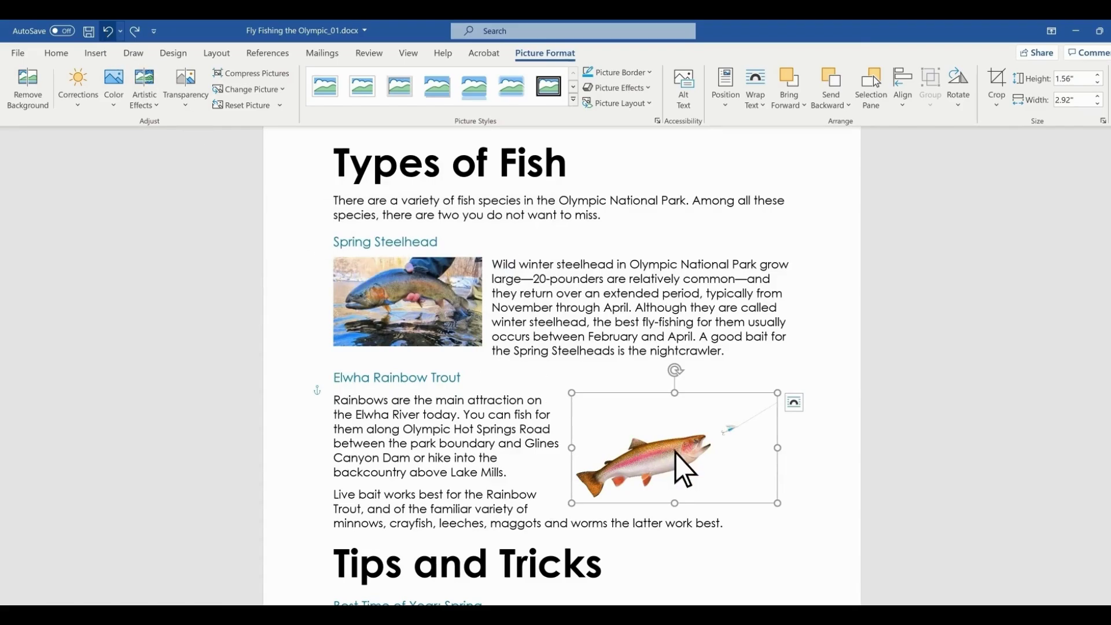
Flip the Elwha Rainbow Trout picture horizontally.
left_click(959, 105)
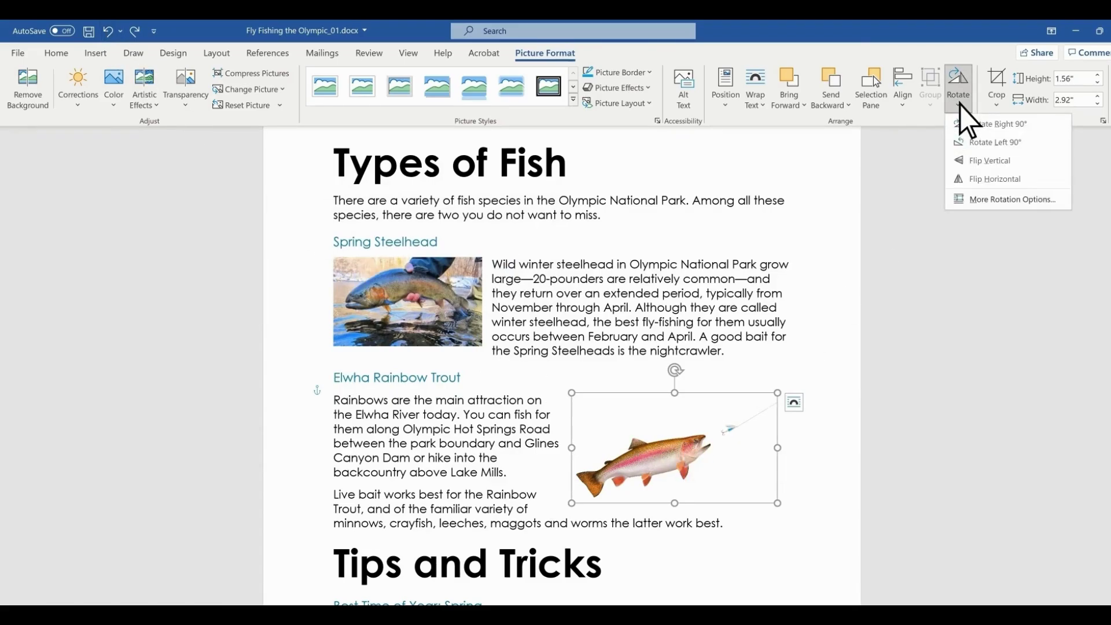
left_click(967, 182)
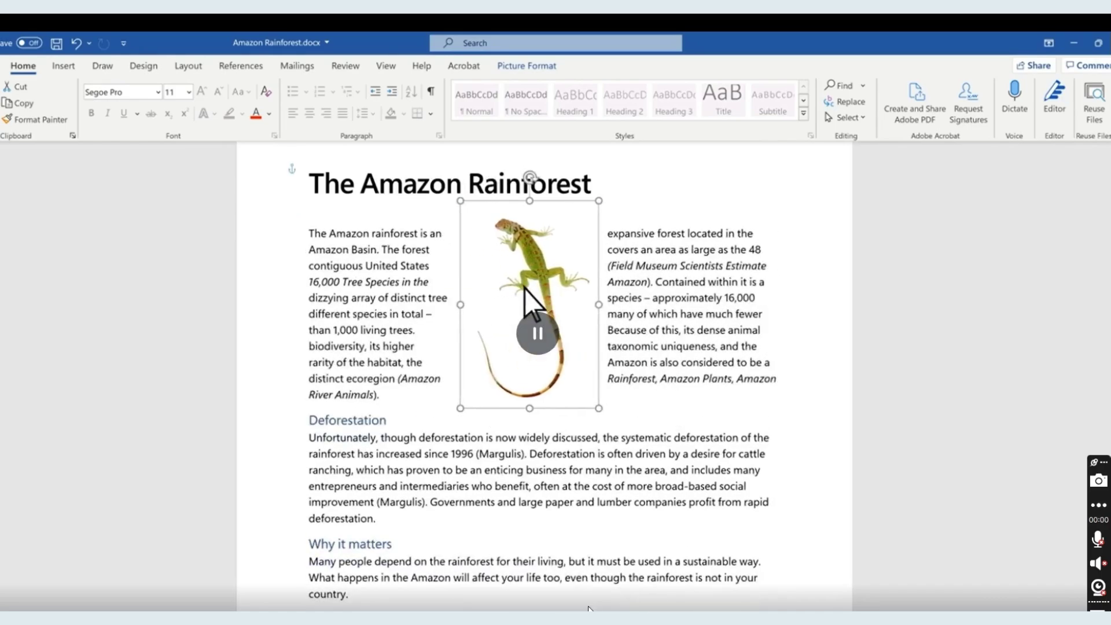
left_click(800, 562)
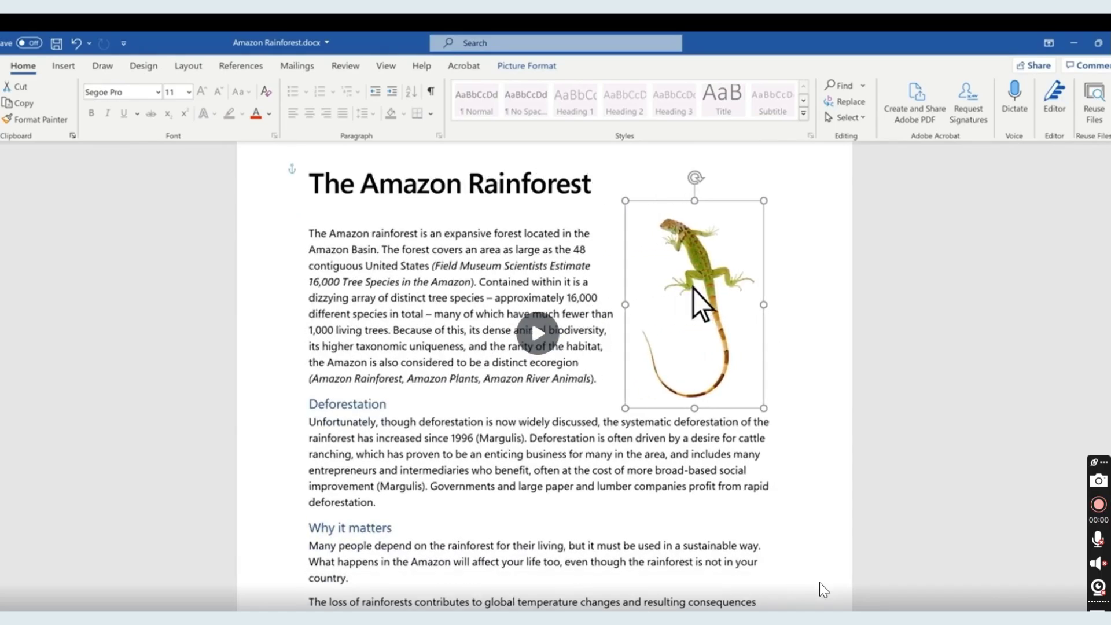
left_click_drag(804, 618, 763, 618)
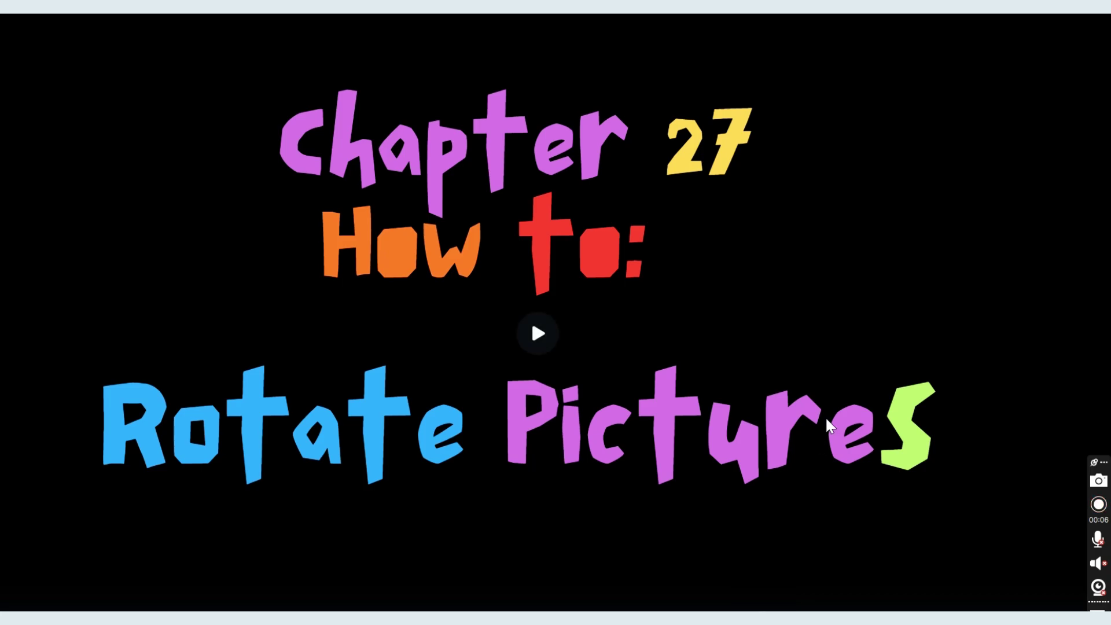
left_click(541, 338)
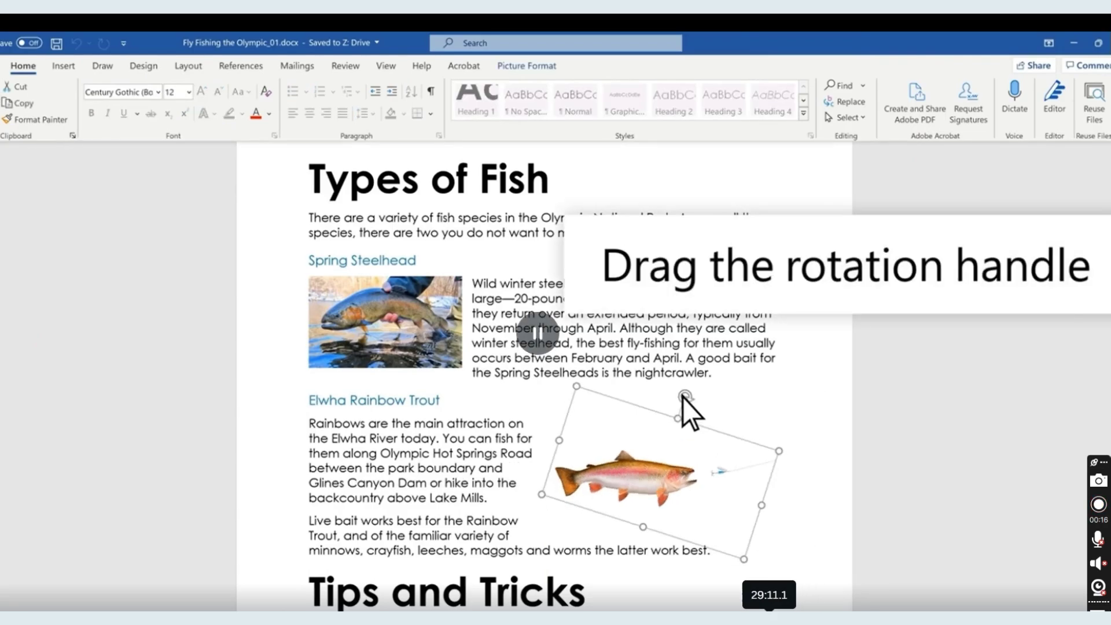
mouse_move(768, 617)
left_mouse_down()
mouse_move(751, 616)
mouse_move(823, 617)
mouse_move(763, 617)
left_mouse_up()
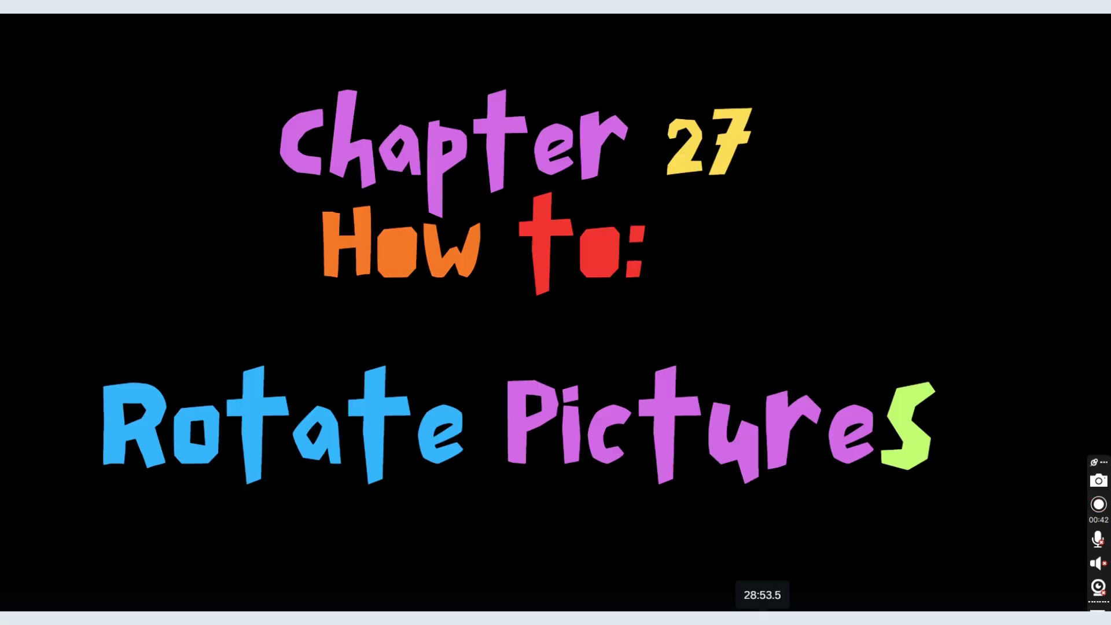
left_click(1099, 563)
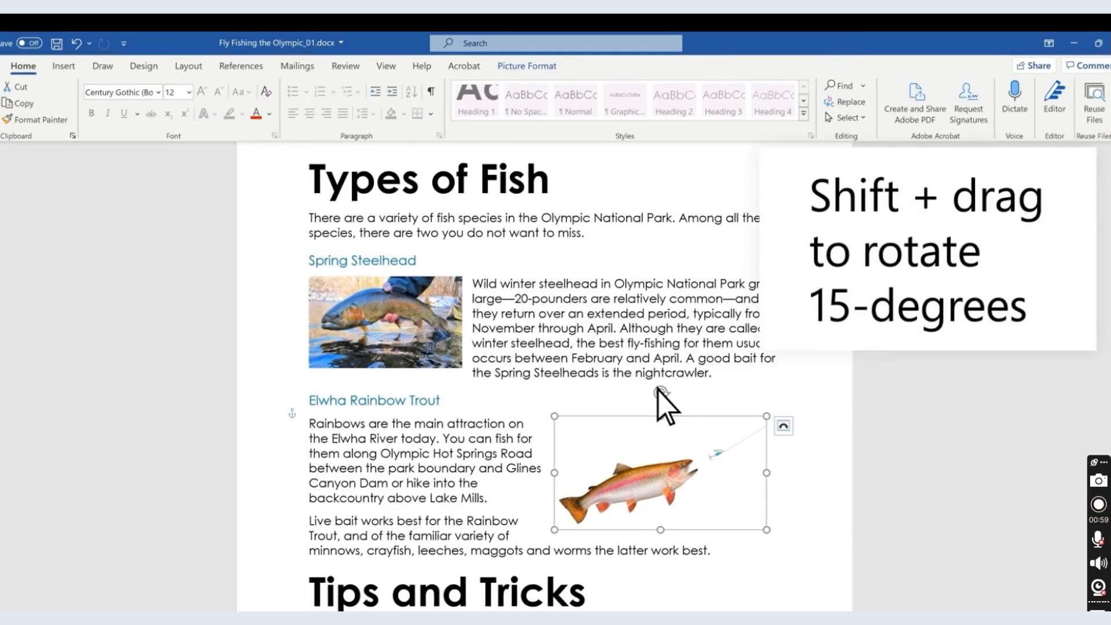
Try rotating the Elwha Rainbow Trout picture in 15-degree increments, and rotate it right 90°.
mouse_move(661, 392)
left_mouse_down()
mouse_move(687, 396)
mouse_move(640, 398)
mouse_move(665, 397)
left_mouse_up()
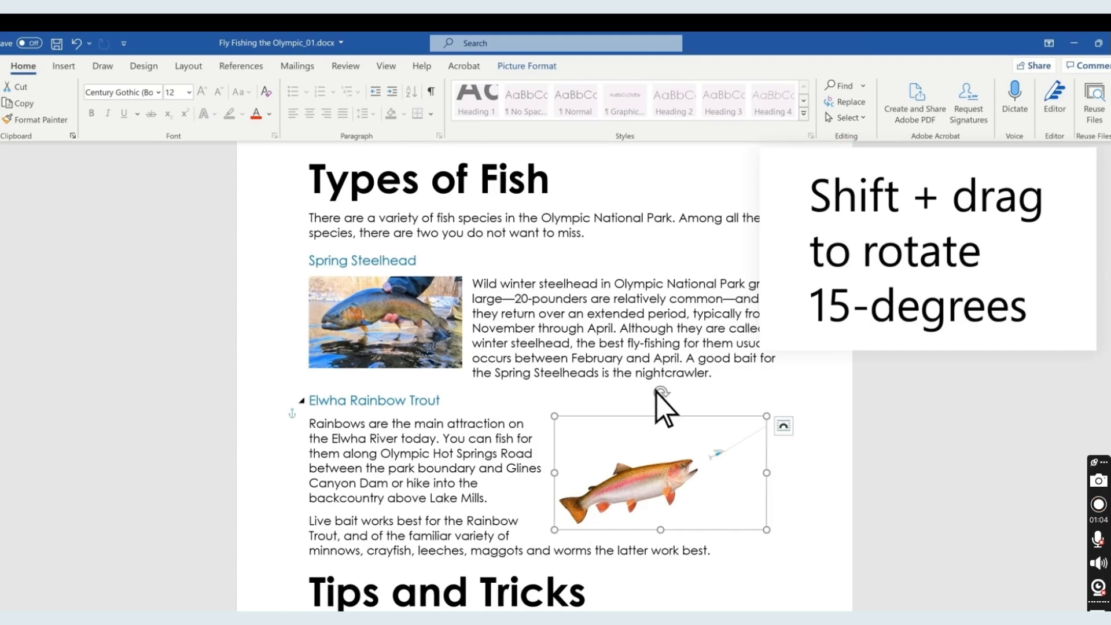
left_click(714, 374)
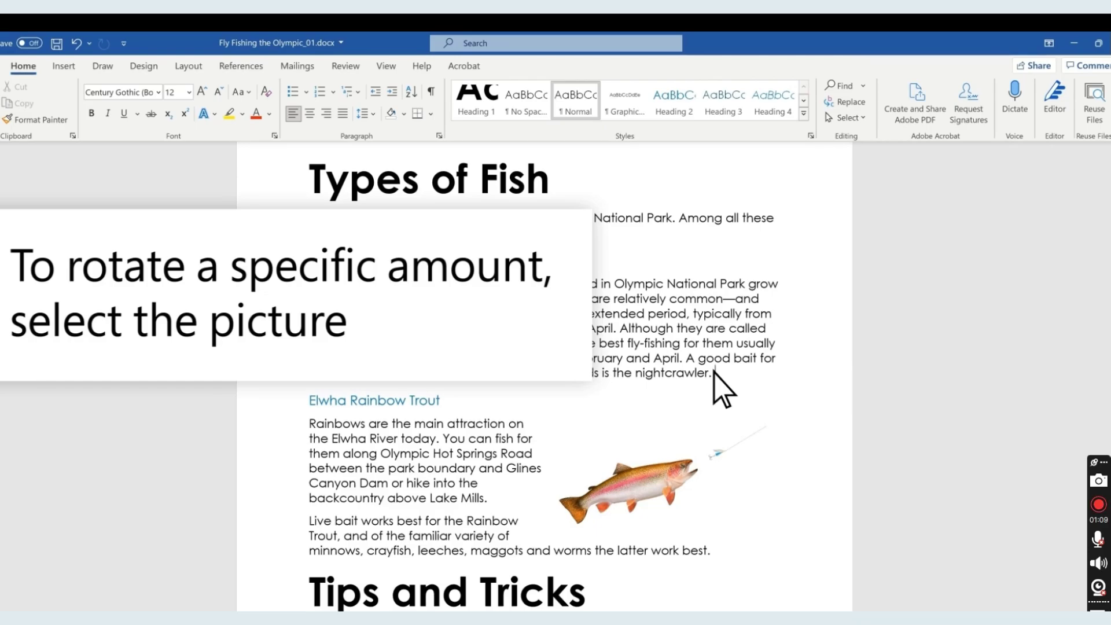
left_click(637, 478)
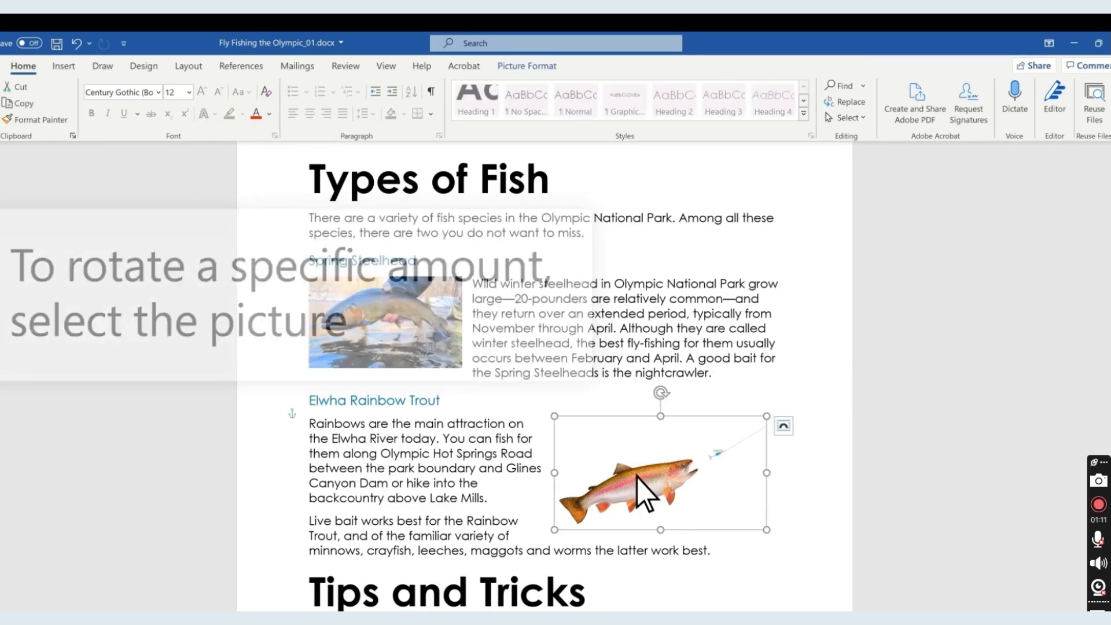
left_click(526, 68)
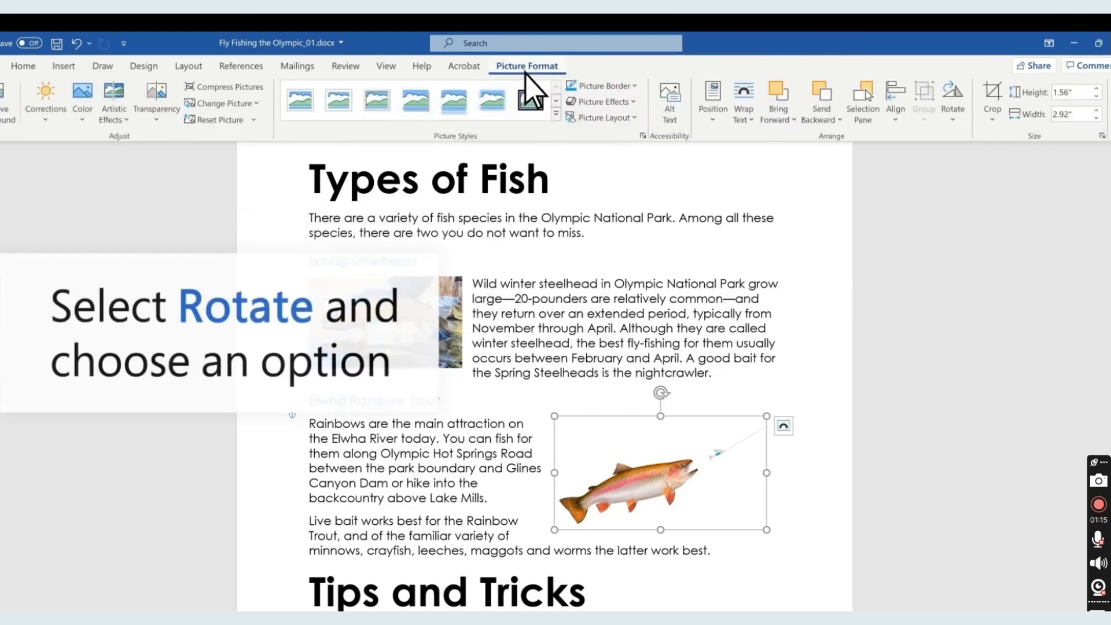
left_click(952, 117)
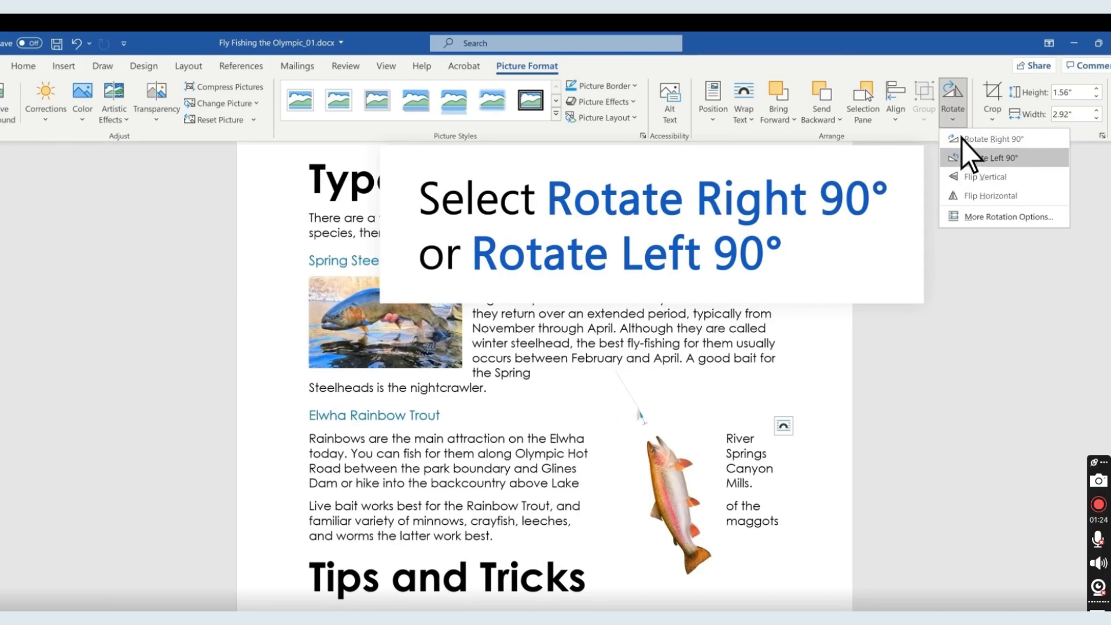
left_click(964, 158)
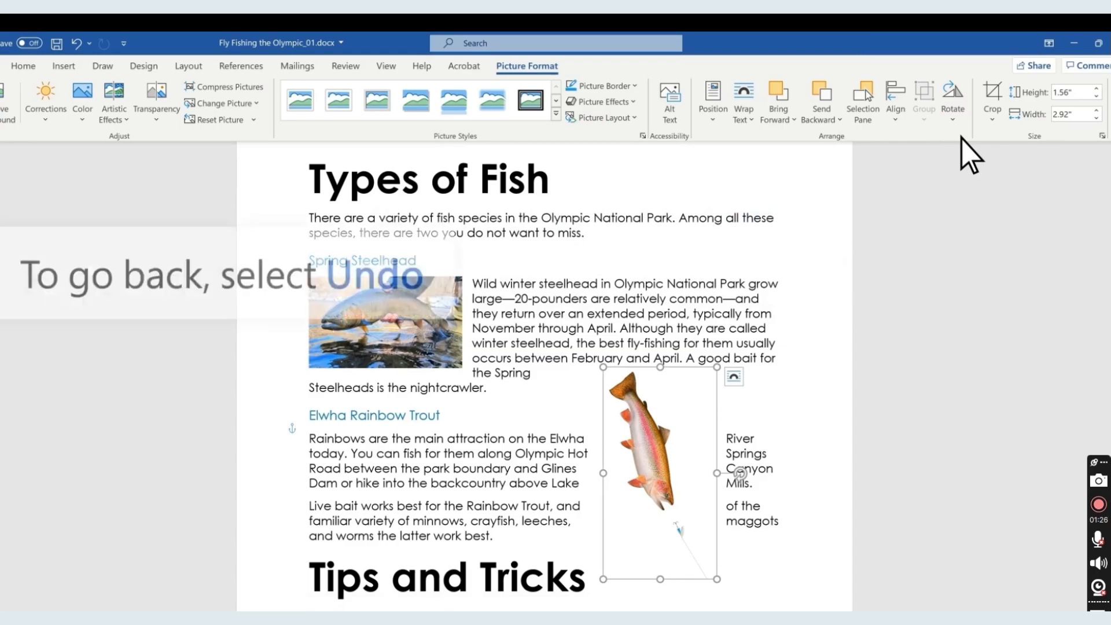